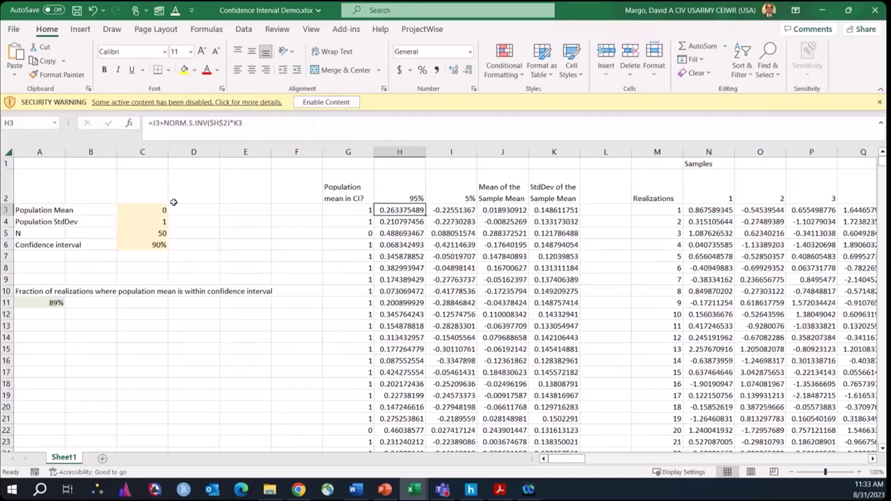
# Examine the simulation inputs in C3:C6: population mean, population standard deviation, N and confidence interval
pyautogui.moveTo(157, 209); pyautogui.dragTo(157, 245)
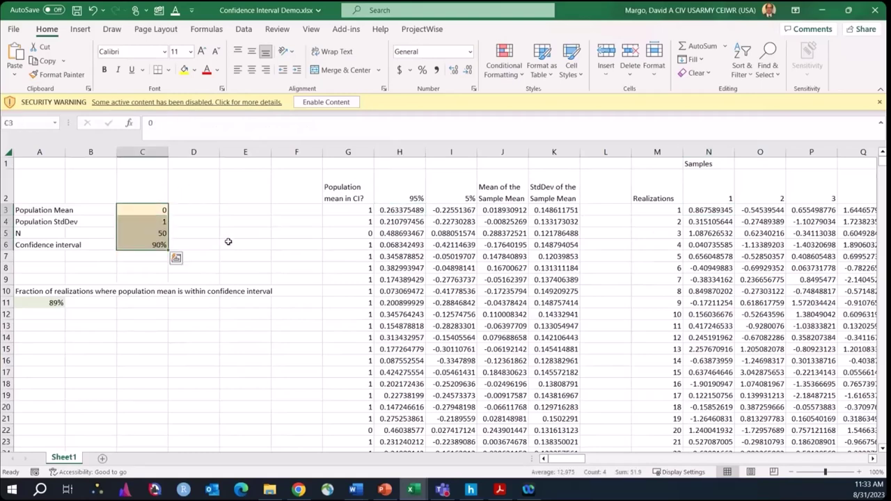
pyautogui.click(154, 210)
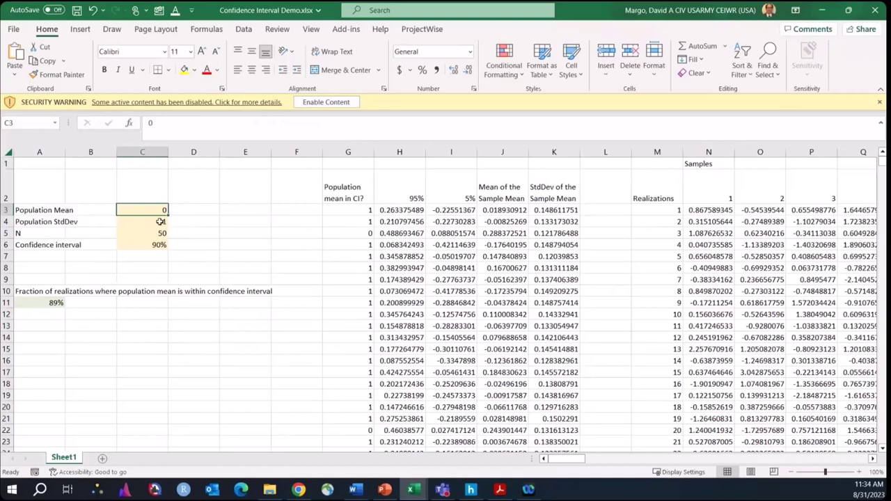
pyautogui.moveTo(41, 211)
pyautogui.mouseDown()
pyautogui.moveTo(139, 223)
pyautogui.moveTo(44, 211)
pyautogui.mouseUp()
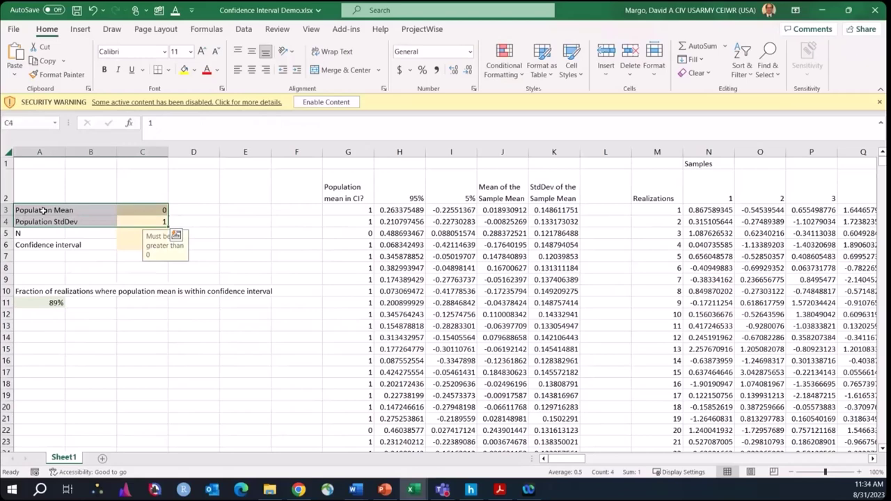
pyautogui.click(225, 220)
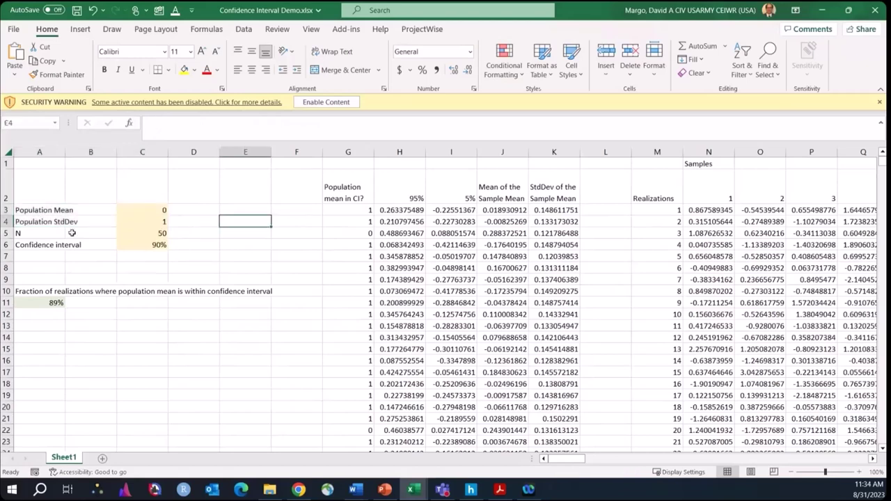
pyautogui.moveTo(41, 233); pyautogui.dragTo(158, 233)
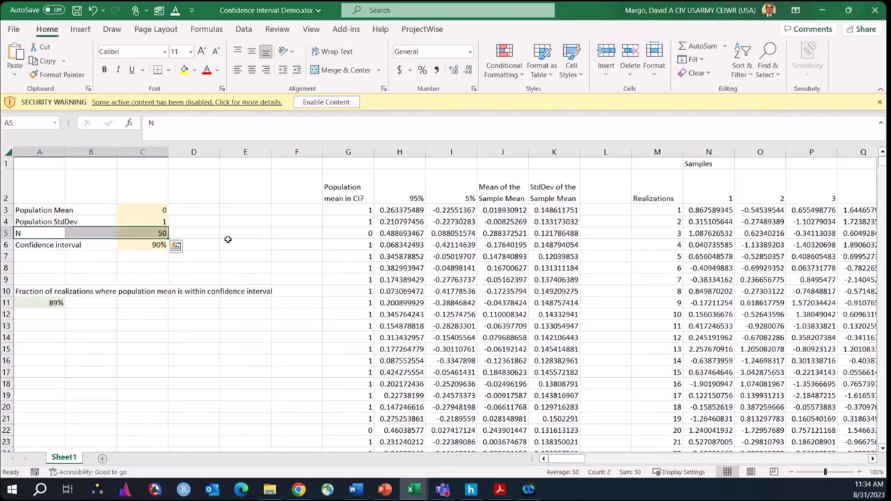
pyautogui.moveTo(39, 248); pyautogui.dragTo(182, 246)
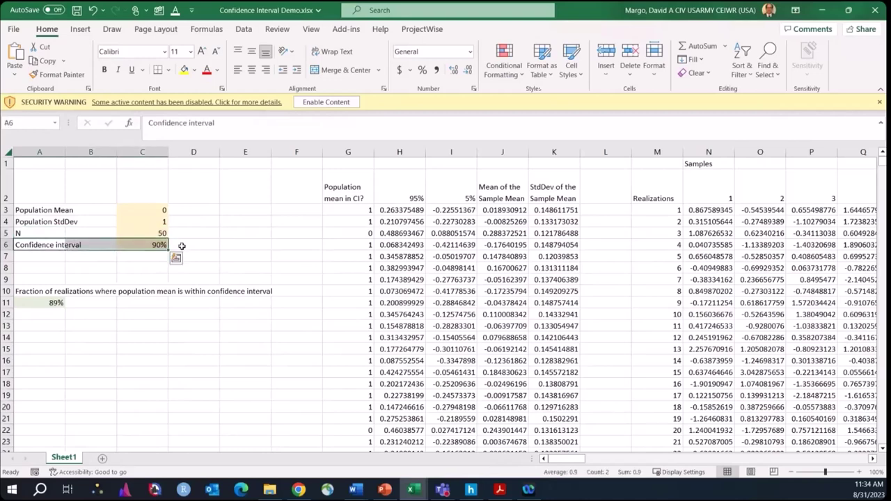
pyautogui.click(243, 243)
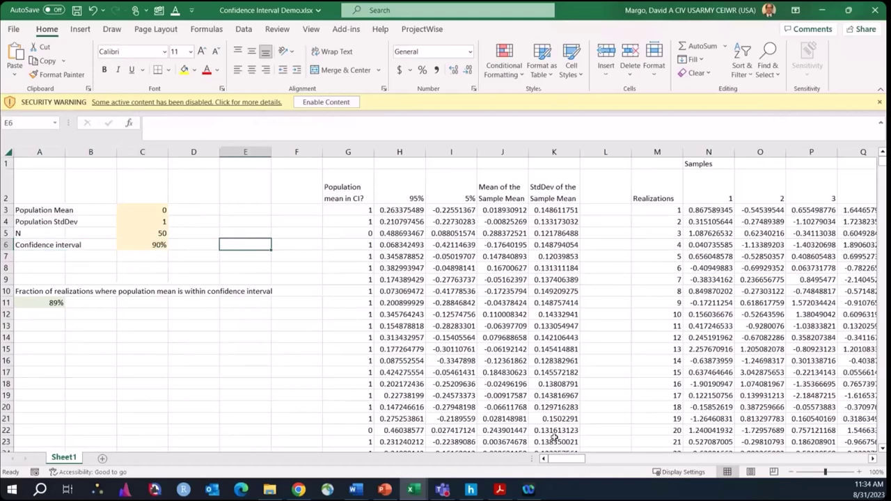
# Examine the Samples table, checking a sample cell's formula, the realization rows and the sample number headers
pyautogui.moveTo(576, 459); pyautogui.dragTo(584, 461)
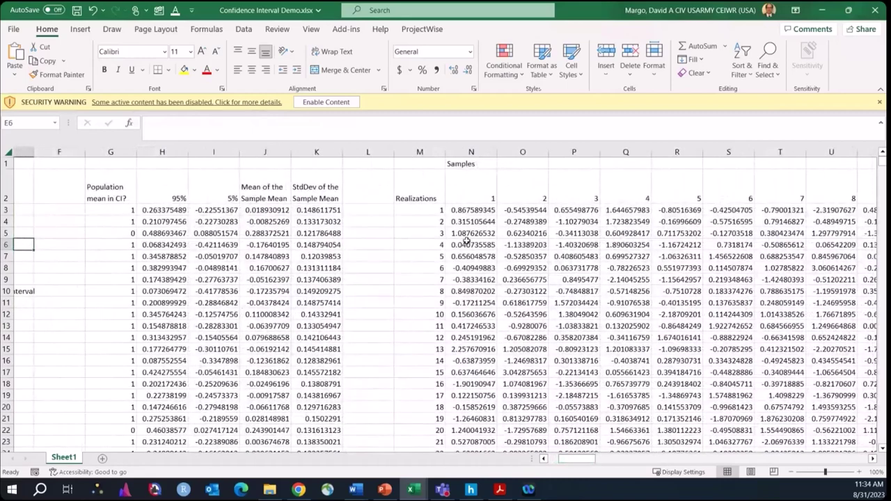
pyautogui.moveTo(419, 165); pyautogui.dragTo(194, 267)
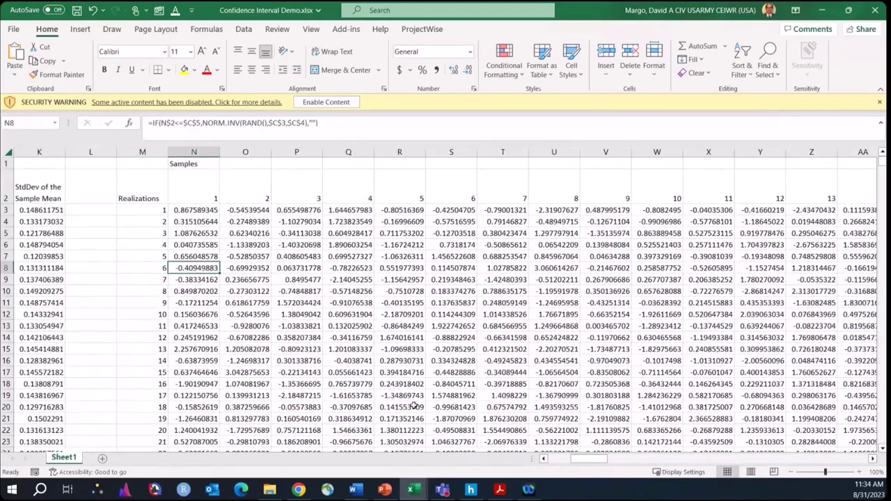
pyautogui.hscroll(-3, 544, 461)
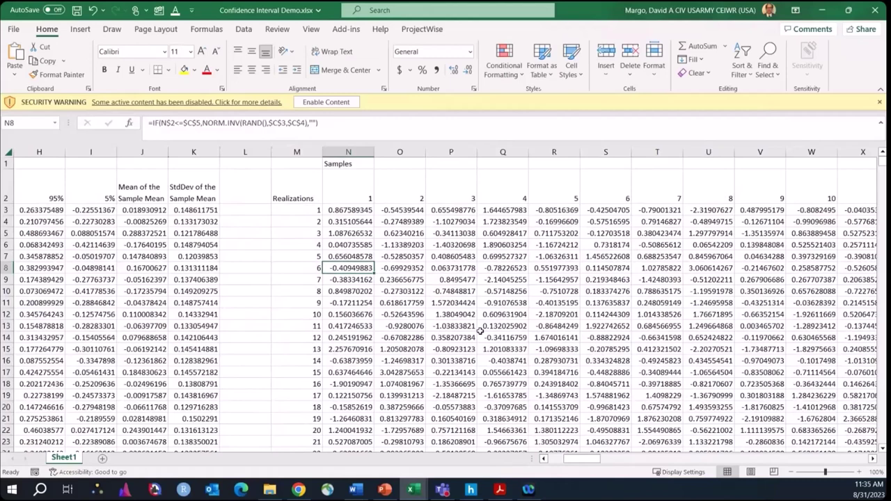
pyautogui.click(545, 460)
pyautogui.click(544, 459)
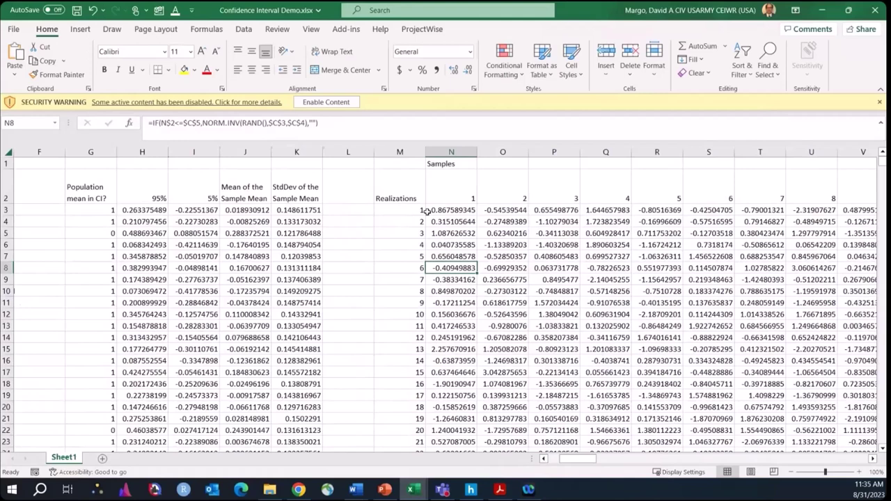
pyautogui.moveTo(441, 188); pyautogui.dragTo(798, 196)
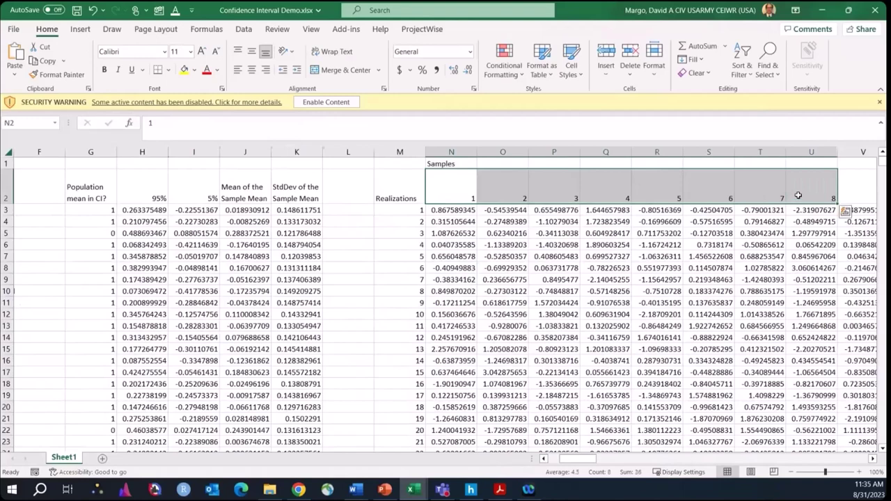
pyautogui.click(797, 196)
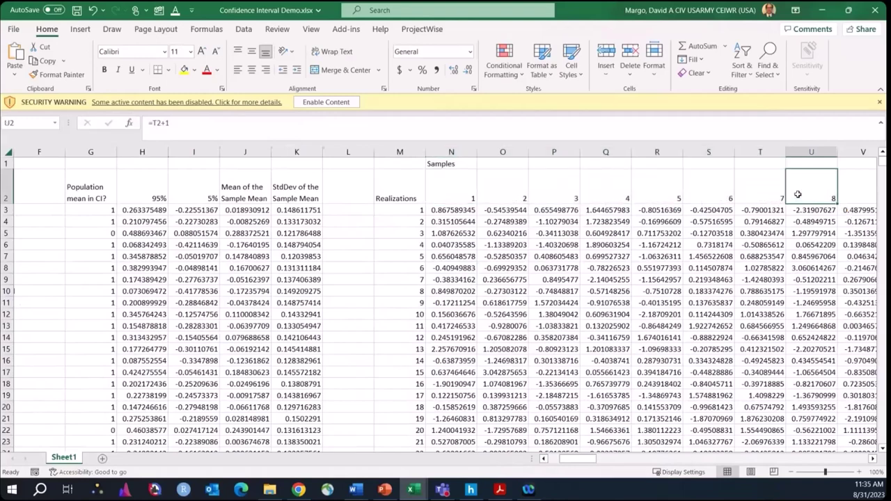
# Check the sample size N in C5 against the numbered sample columns under the Samples heading
pyautogui.hscroll(-4, 552, 461)
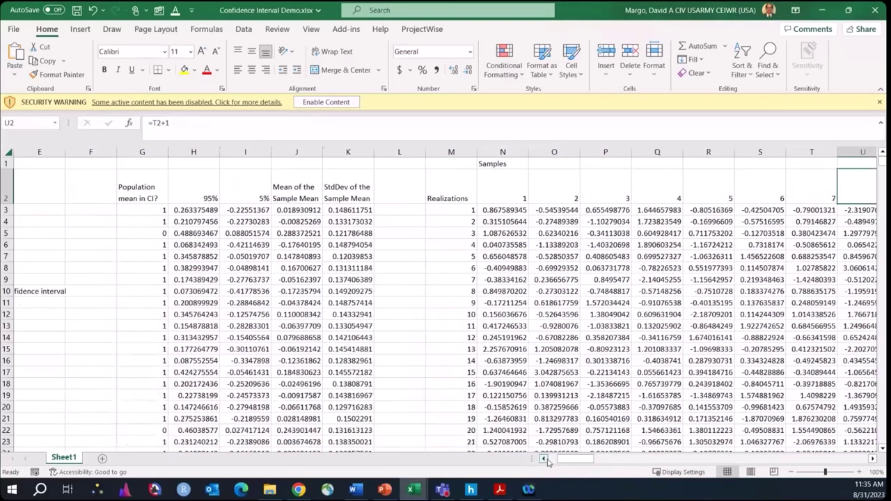
pyautogui.click(97, 237)
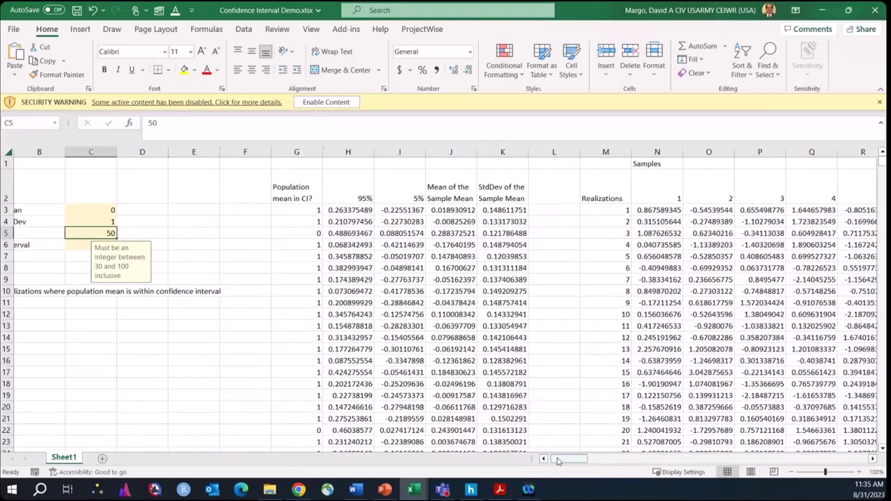
pyautogui.moveTo(647, 163); pyautogui.dragTo(816, 197)
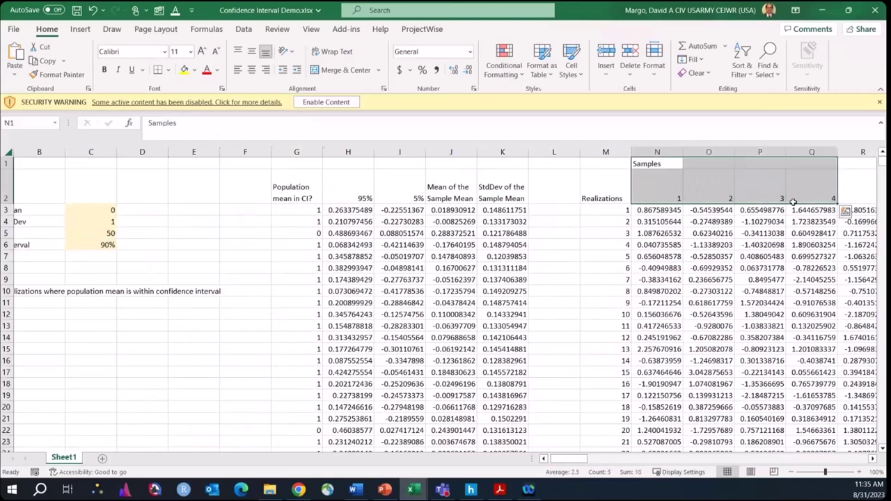
pyautogui.moveTo(581, 462); pyautogui.dragTo(591, 463)
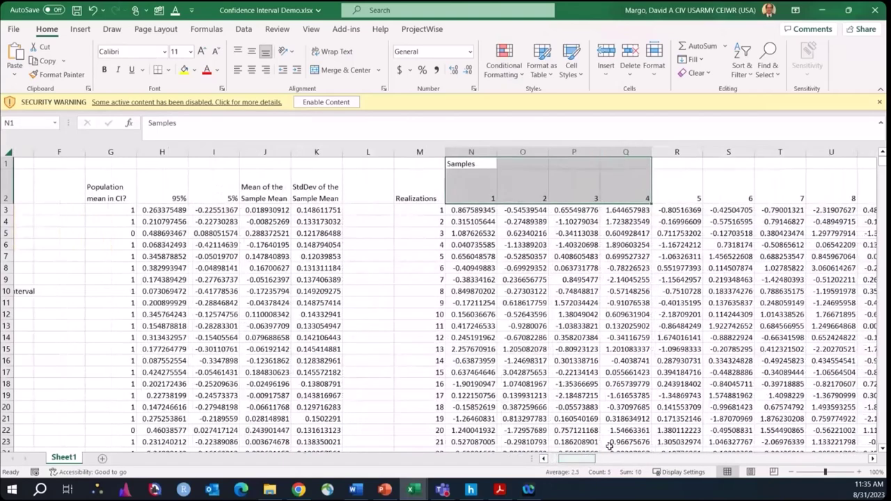
# Inspect the sample formula in N3, covering its NORM.INV, RAND, mean and standard deviation arguments and the empty-text result
pyautogui.click(473, 209)
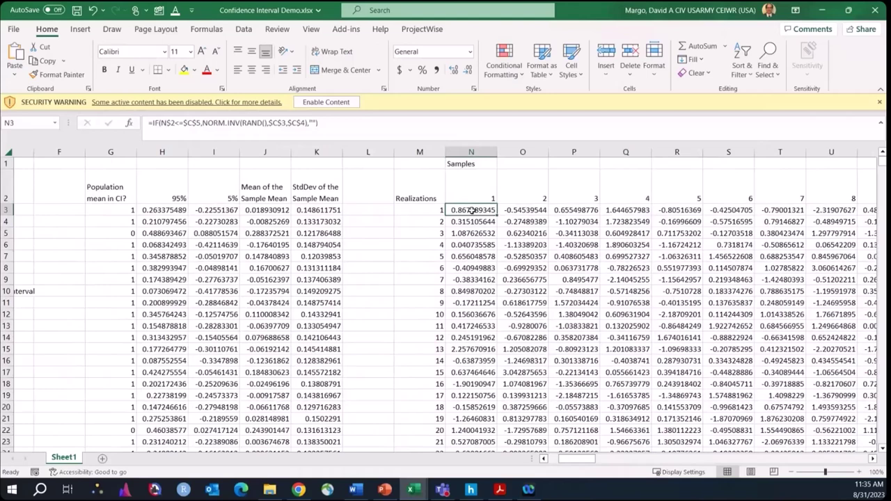
pyautogui.click(211, 122)
pyautogui.moveTo(202, 122); pyautogui.dragTo(307, 126)
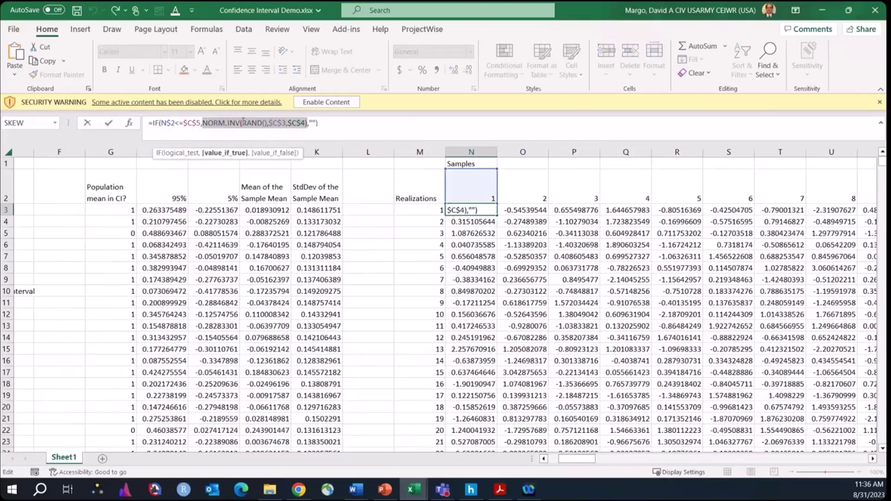
pyautogui.moveTo(242, 123); pyautogui.dragTo(267, 123)
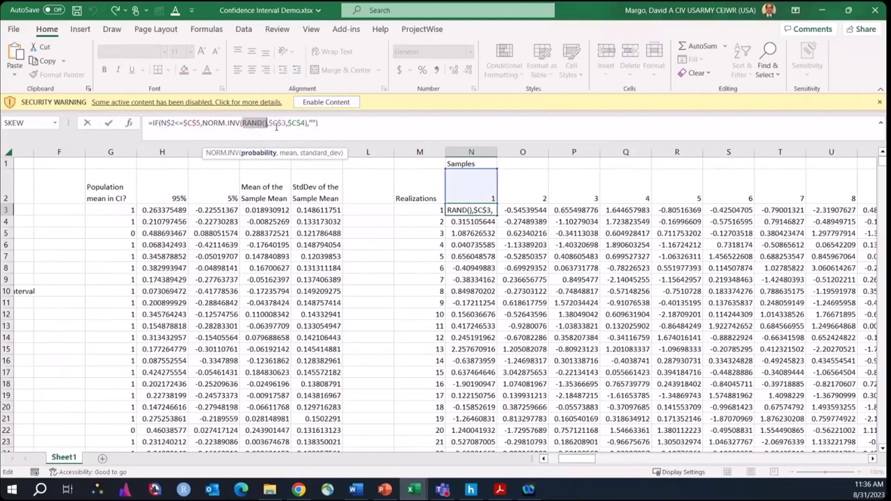
pyautogui.moveTo(269, 123); pyautogui.dragTo(306, 123)
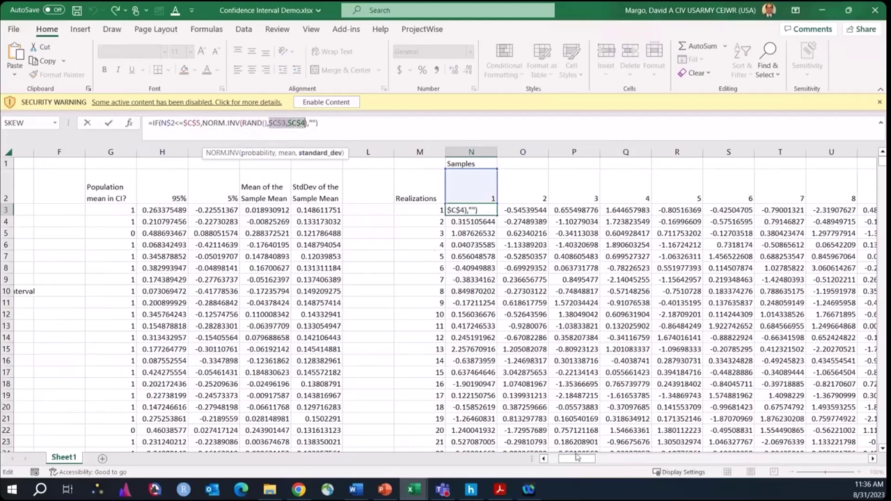
pyautogui.hscroll(-5, 577, 457)
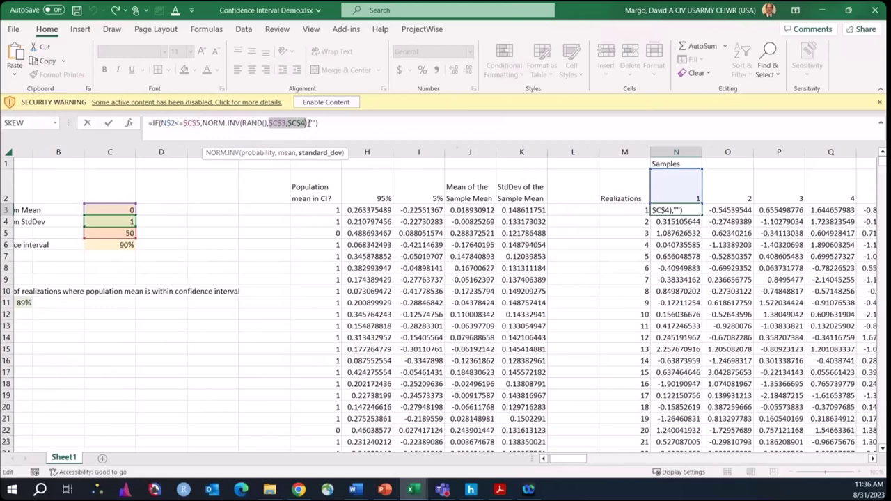
pyautogui.doubleClick(312, 122)
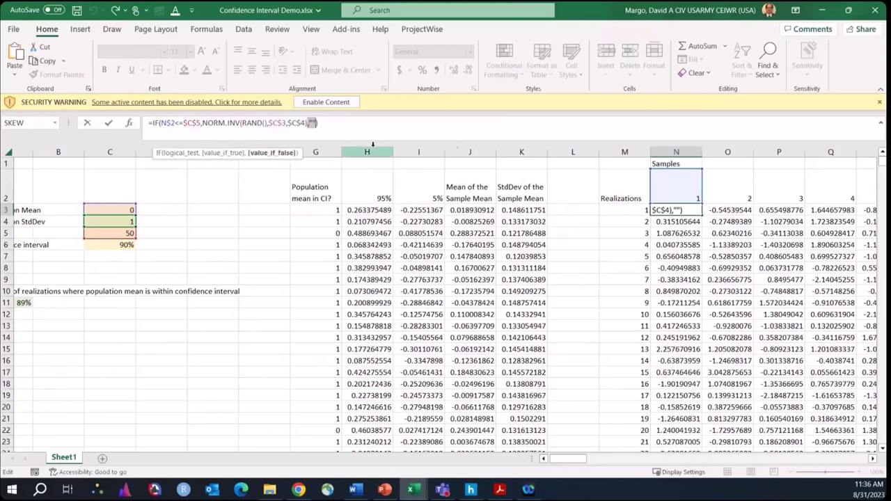
pyautogui.hotkey('ctrl', 'Return')
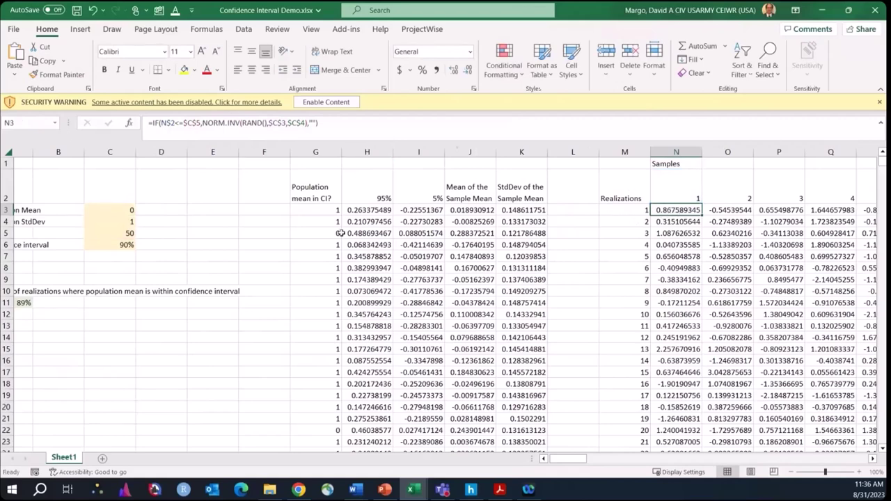
# Review the first realization's samples across N3:BK3 and inspect the AVERAGE formula for its sample mean in J3
pyautogui.moveTo(675, 210); pyautogui.dragTo(882, 209)
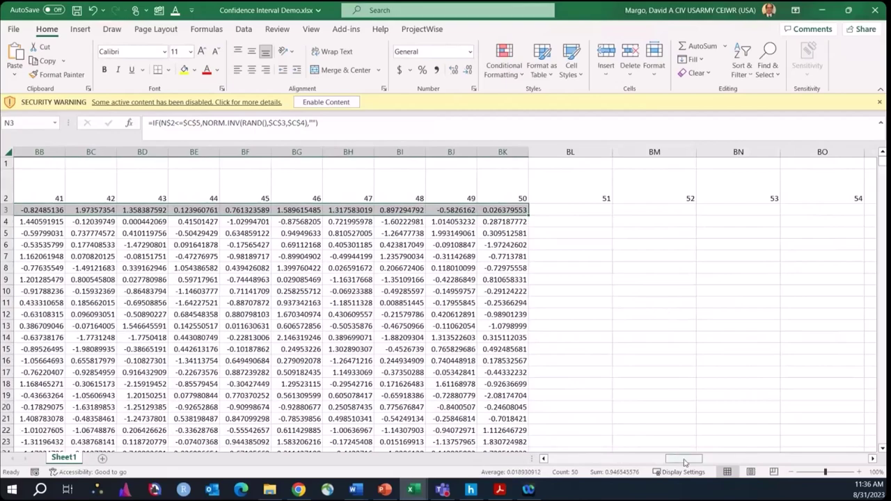
pyautogui.moveTo(686, 462); pyautogui.dragTo(565, 460)
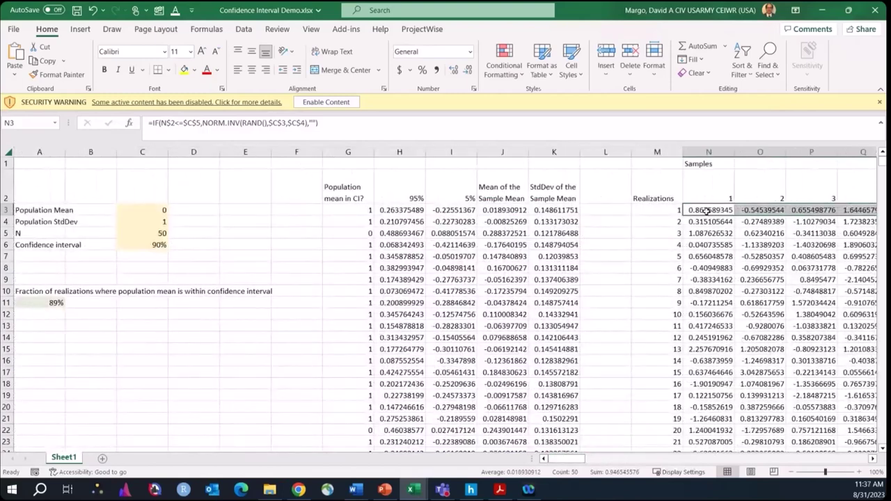
pyautogui.click(707, 211)
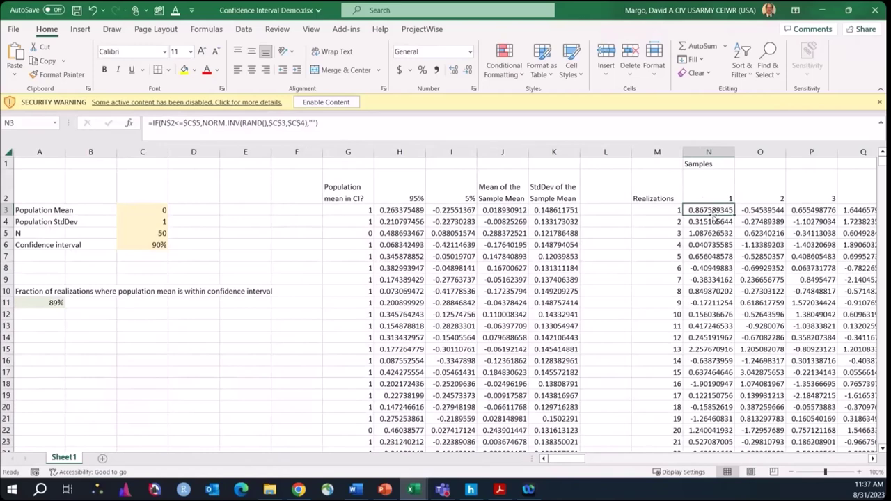
pyautogui.click(497, 212)
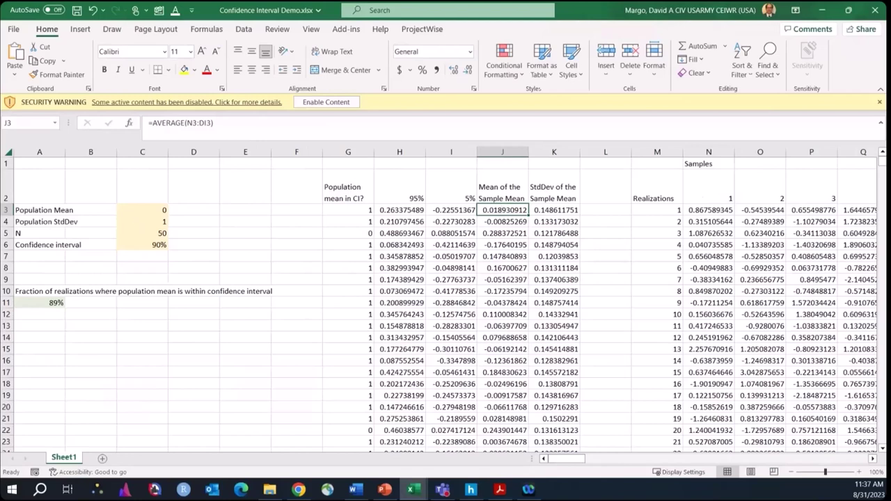
# Switch to Chrome to review the normal-population sample mean on Wikipedia's Sampling distribution page, and return to J3 in Excel
pyautogui.hotkey('alt', 'Tab')
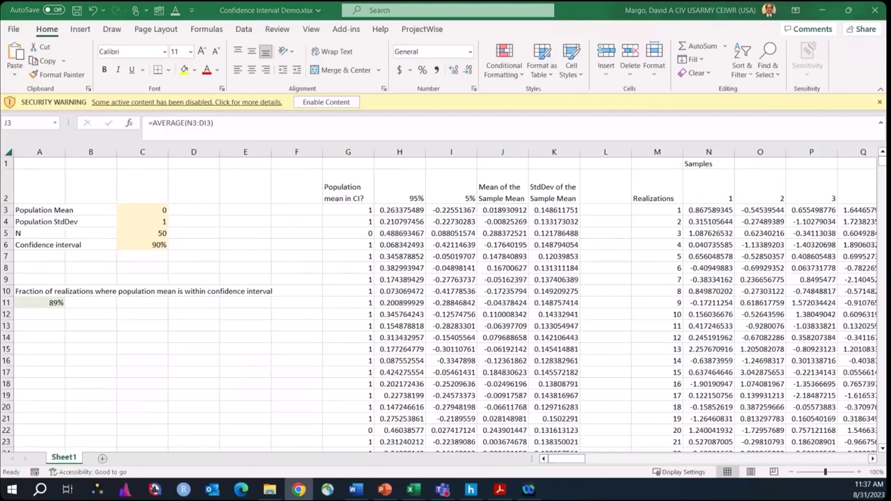
pyautogui.moveTo(0, 202); pyautogui.dragTo(525, 86)
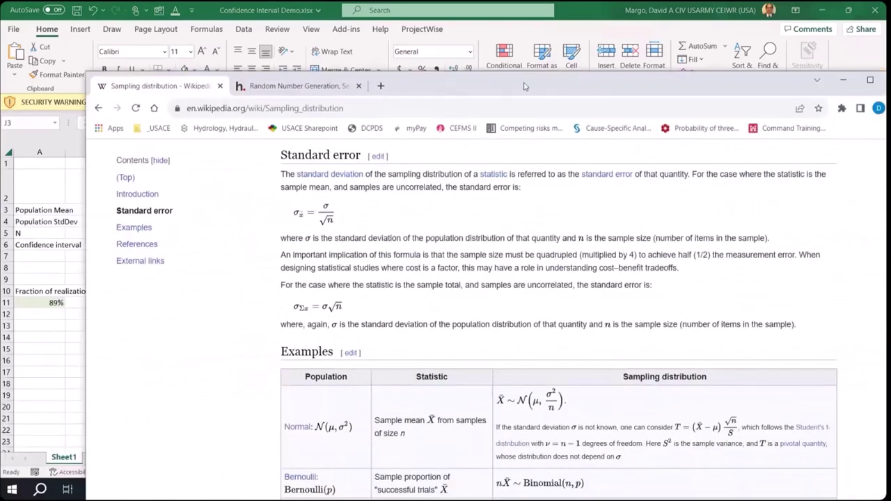
pyautogui.doubleClick(525, 87)
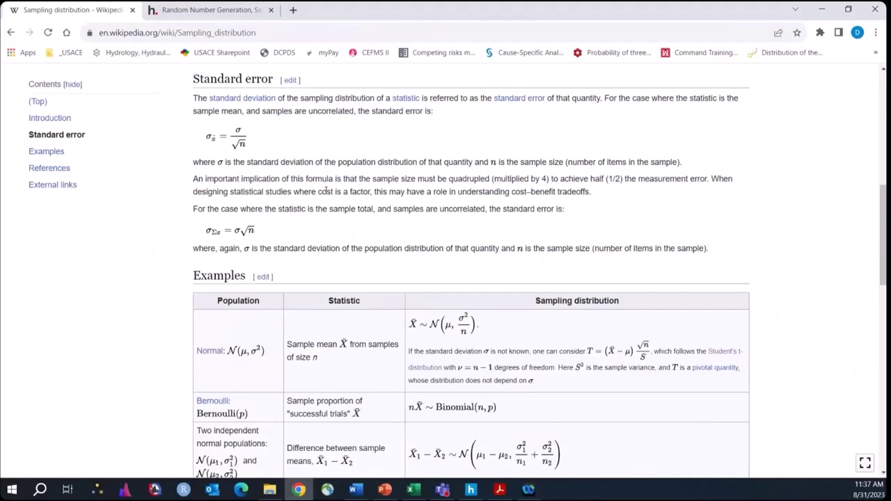
pyautogui.scroll(-1, 326, 190)
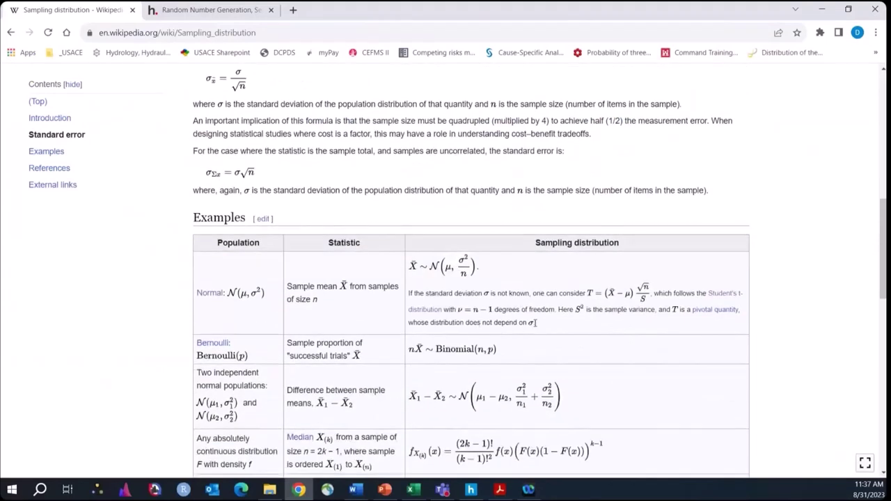
pyautogui.moveTo(534, 322); pyautogui.dragTo(416, 273)
pyautogui.click(454, 307)
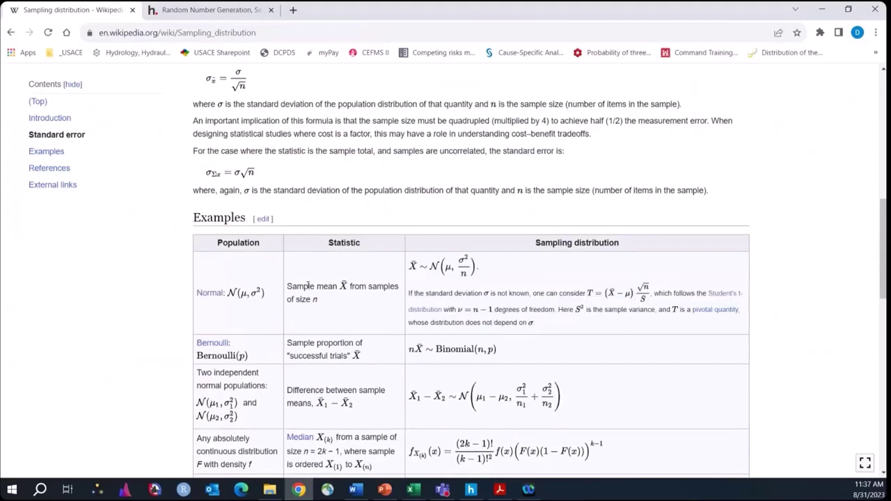
pyautogui.moveTo(213, 266); pyautogui.dragTo(231, 266)
pyautogui.click(231, 266)
pyautogui.click(822, 13)
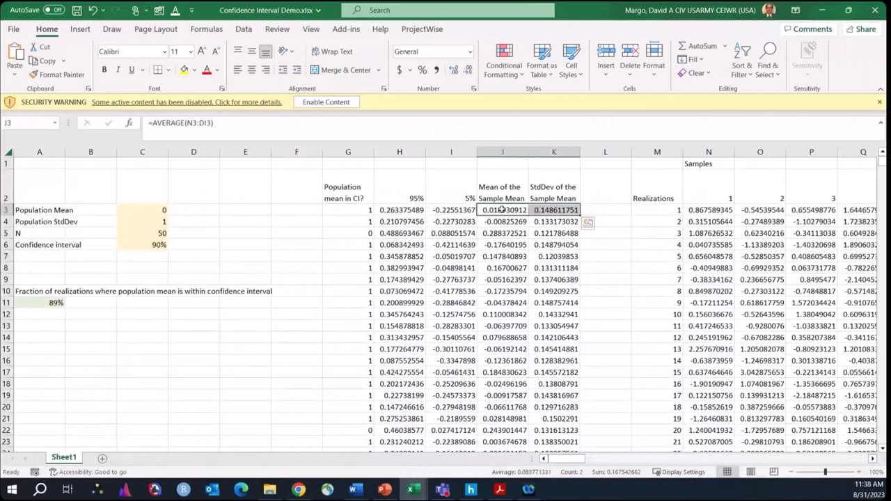
pyautogui.click(501, 210)
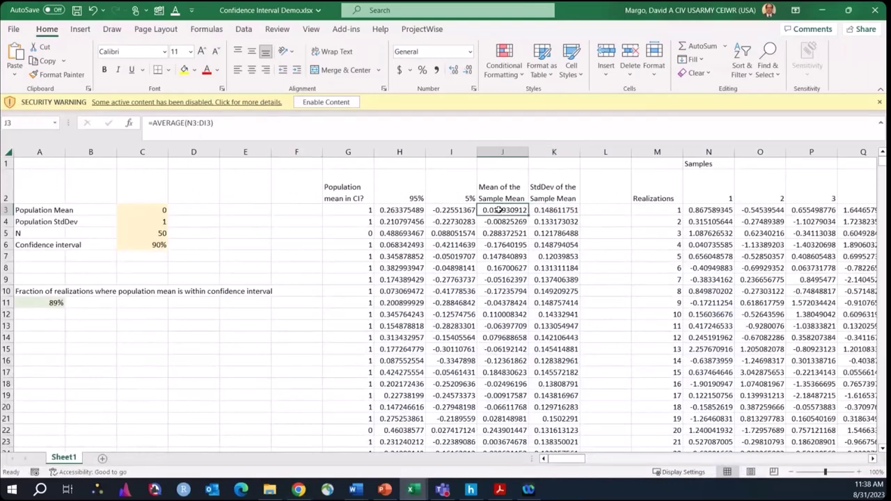
# Review the AVERAGE formula in J3 and inspect the STDEV.S formula in K3, focusing on its division by SQRT($C$5)
pyautogui.moveTo(224, 125); pyautogui.dragTo(146, 126)
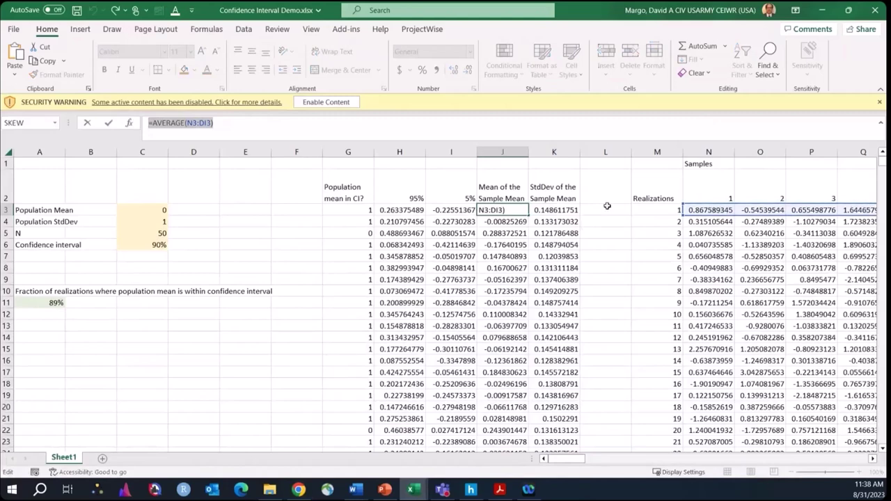
pyautogui.press('Tab')
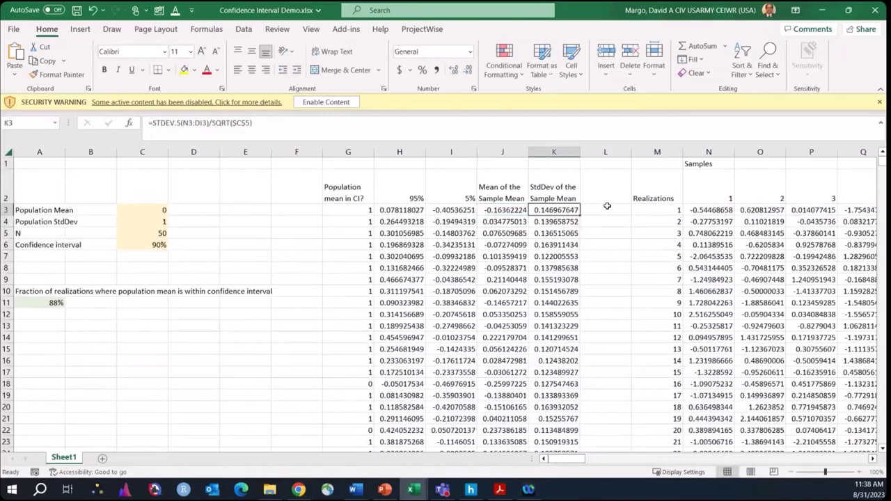
pyautogui.click(175, 122)
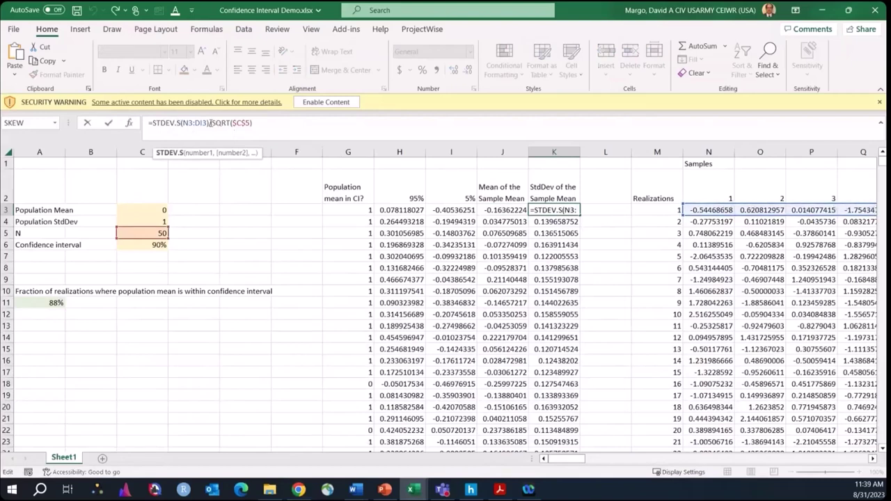
pyautogui.moveTo(211, 122); pyautogui.dragTo(256, 125)
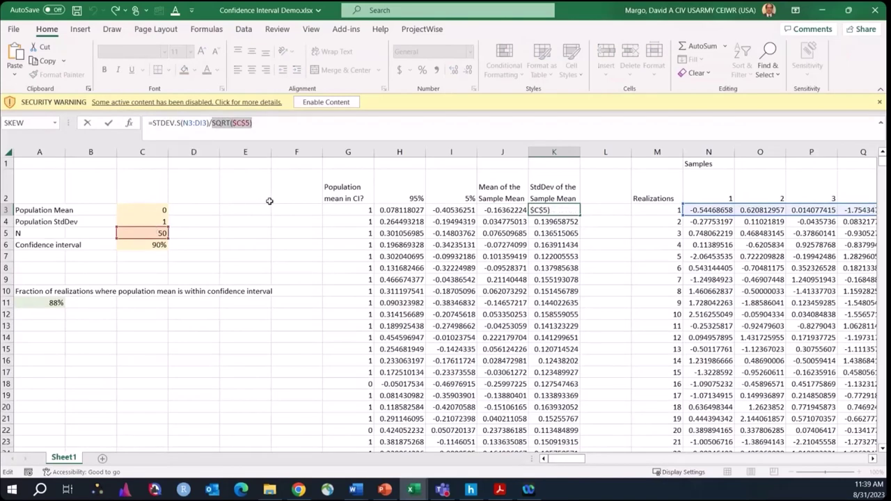
pyautogui.press('Return')
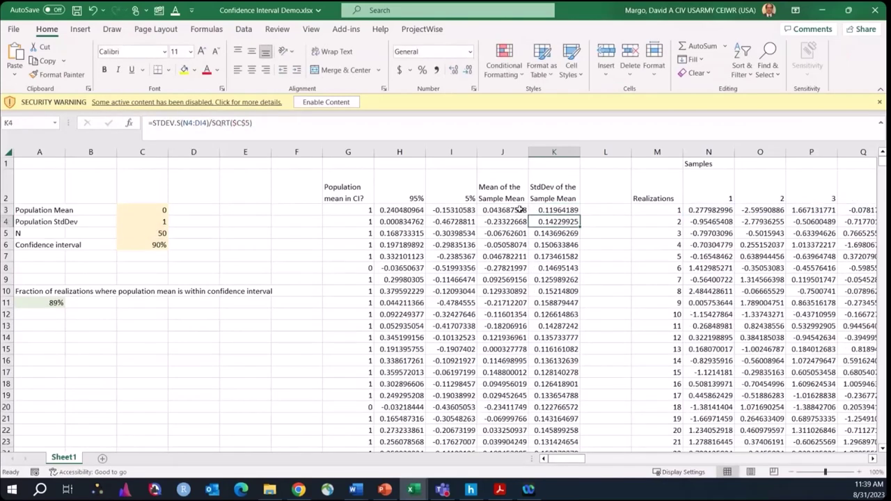
# Trace the confidence limits in H3:I3 from J3:K3 and inspect how H2 and I2 derive their percentiles from the confidence interval in C6
pyautogui.moveTo(520, 210); pyautogui.dragTo(540, 211)
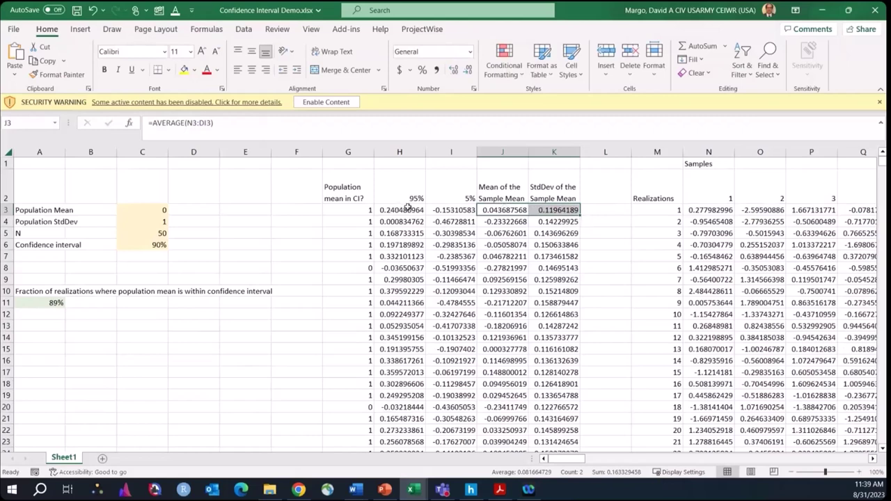
pyautogui.moveTo(401, 209); pyautogui.dragTo(439, 209)
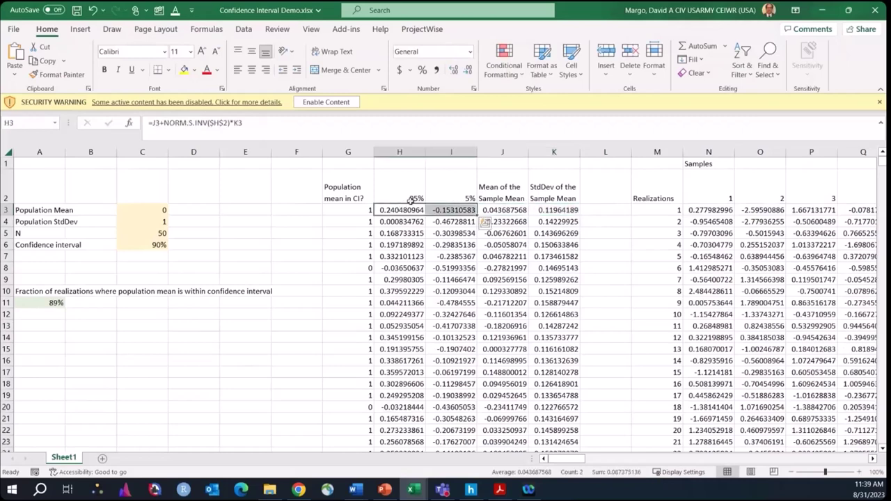
pyautogui.click(147, 245)
pyautogui.click(411, 197)
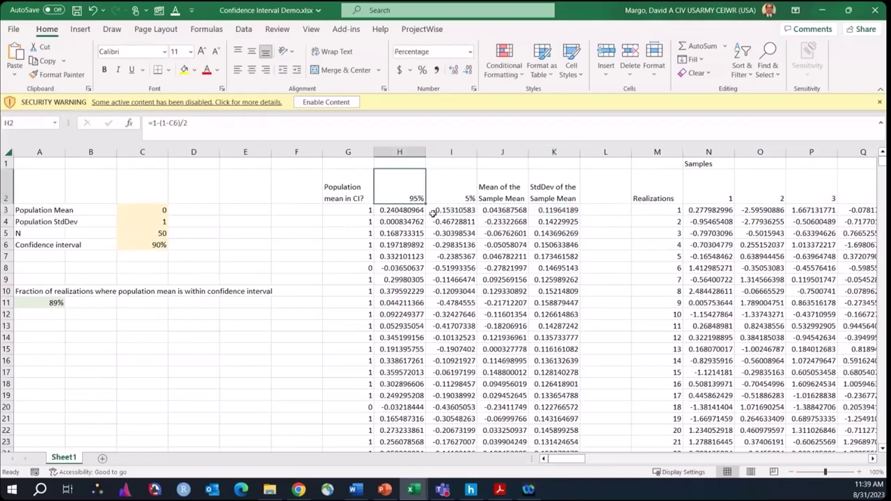
pyautogui.click(449, 188)
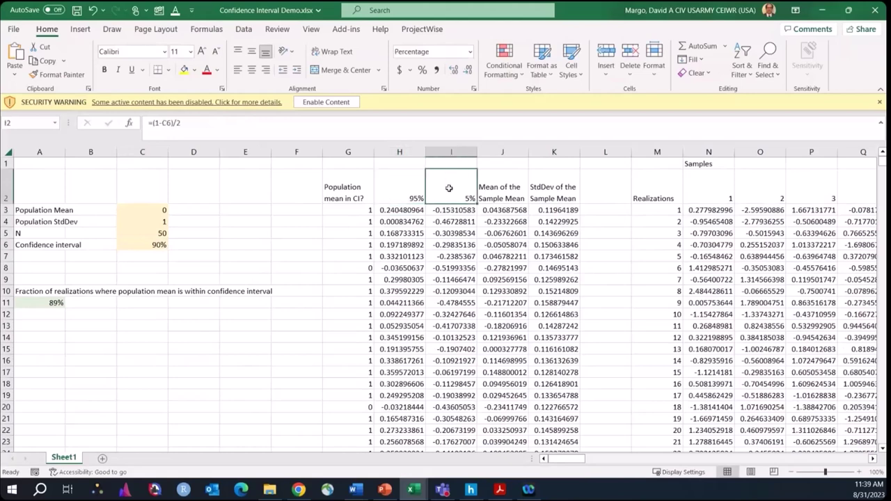
# Inspect the upper limit formula in H3, focusing on its NORM.S.INV($H$2) term and the sample mean and standard deviation references
pyautogui.click(398, 211)
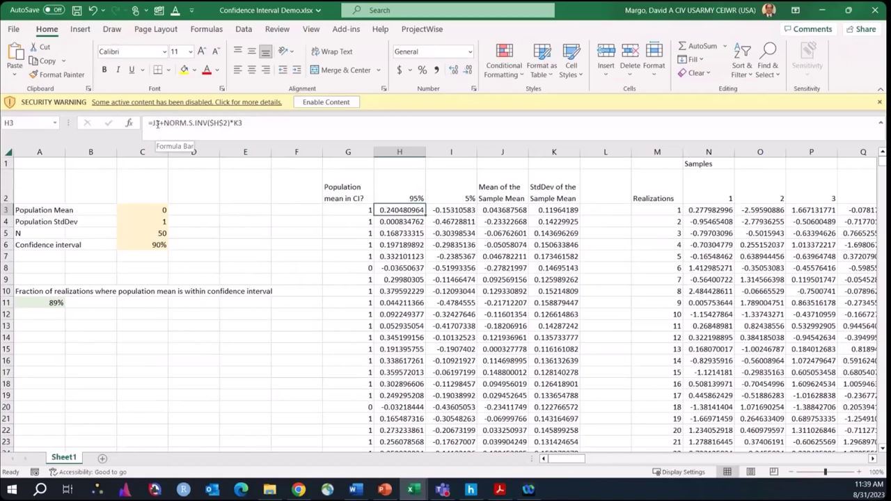
pyautogui.click(175, 125)
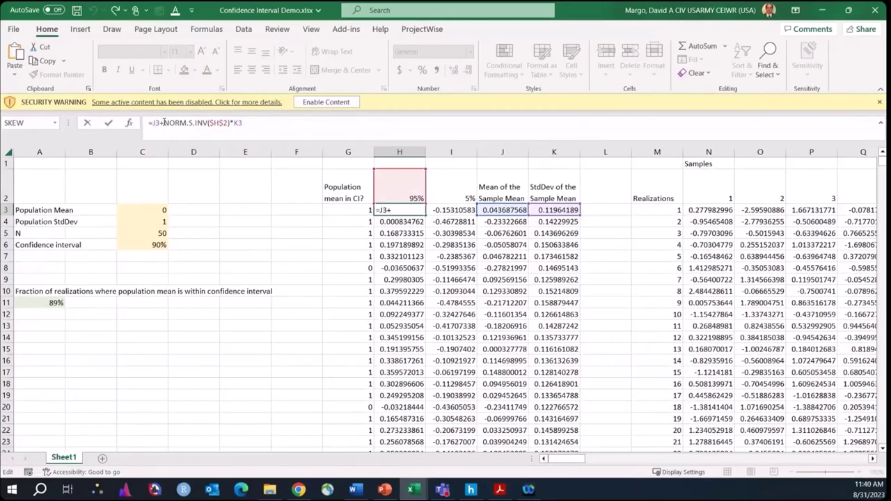
pyautogui.moveTo(164, 123); pyautogui.dragTo(228, 125)
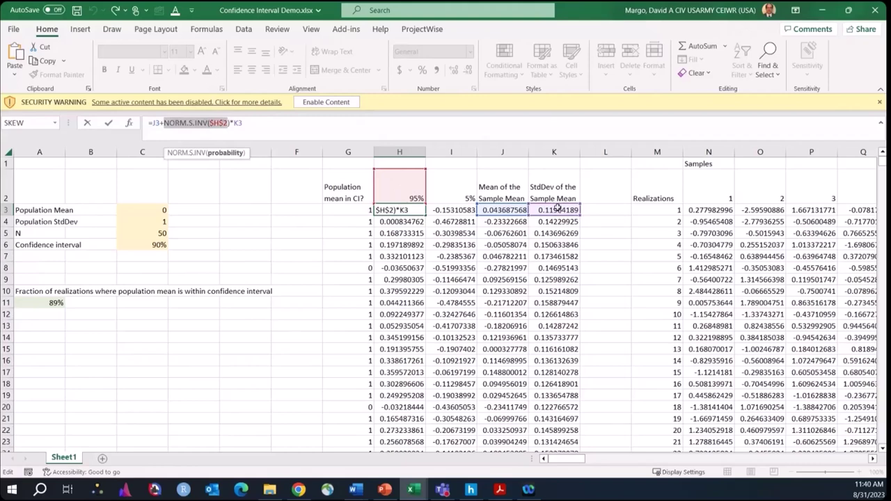
pyautogui.hotkey('ctrl', 'Return')
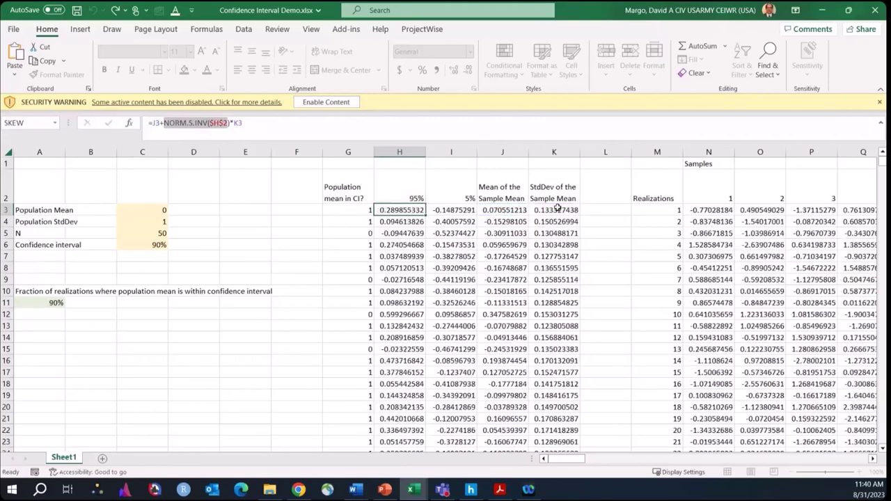
# Inspect the lower limit formula in I3 and its NORM.S.INV($I$2) term
pyautogui.press('Right')
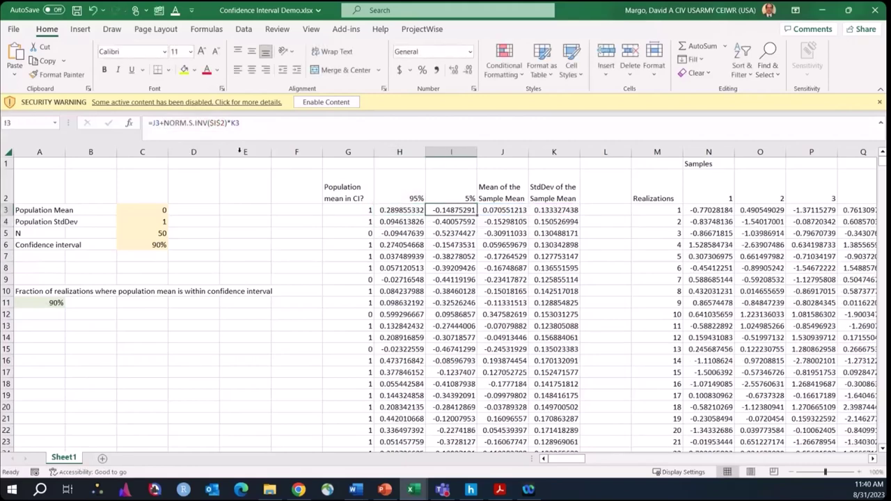
pyautogui.click(211, 123)
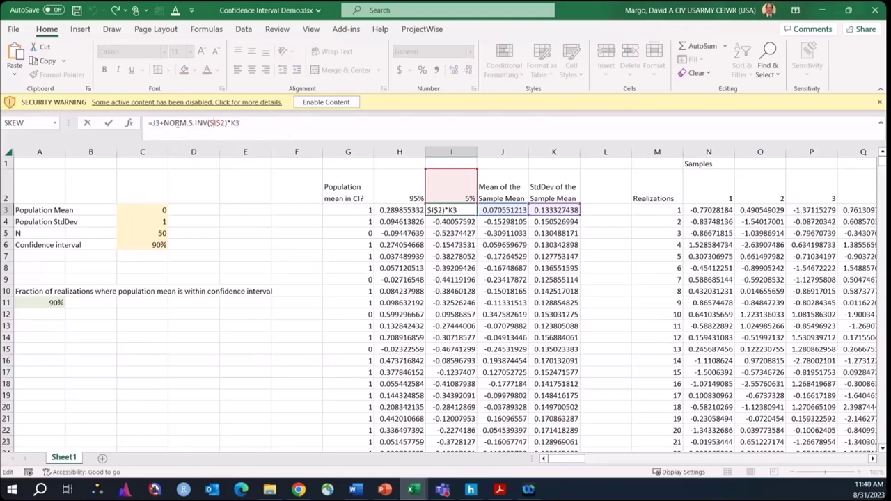
pyautogui.press('Return')
# Compare the first realization's confidence limits in H3 and I3 with its sample mean in J3
pyautogui.moveTo(397, 210); pyautogui.dragTo(493, 210)
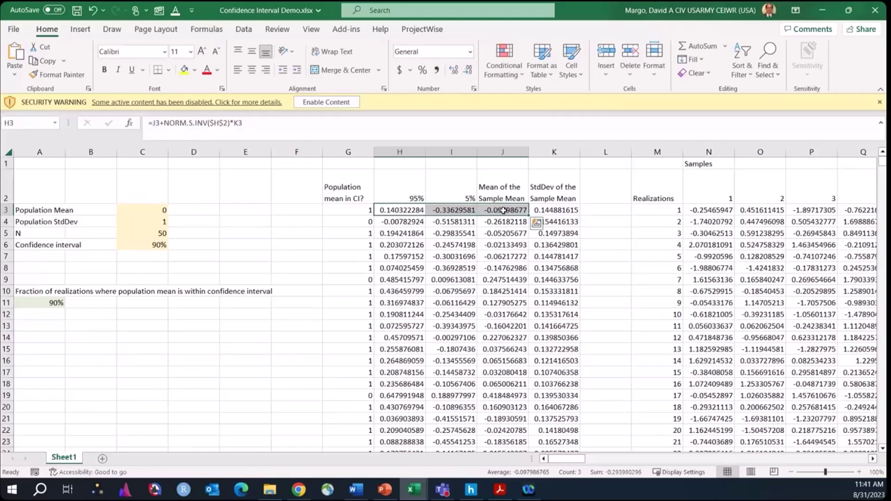
pyautogui.moveTo(403, 210); pyautogui.dragTo(446, 209)
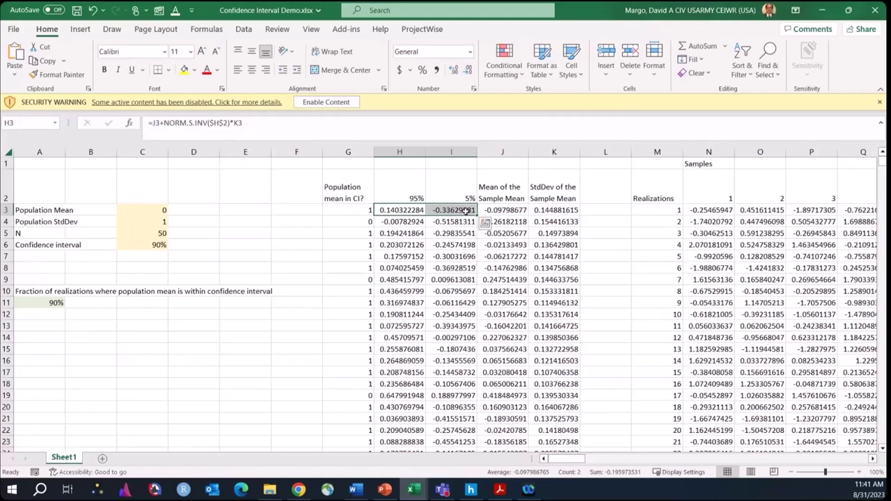
pyautogui.click(502, 210)
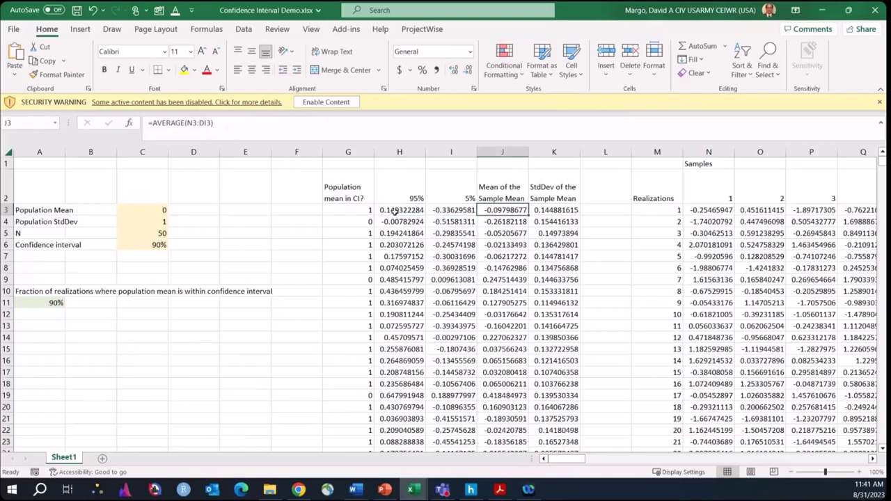
pyautogui.moveTo(395, 211); pyautogui.dragTo(439, 211)
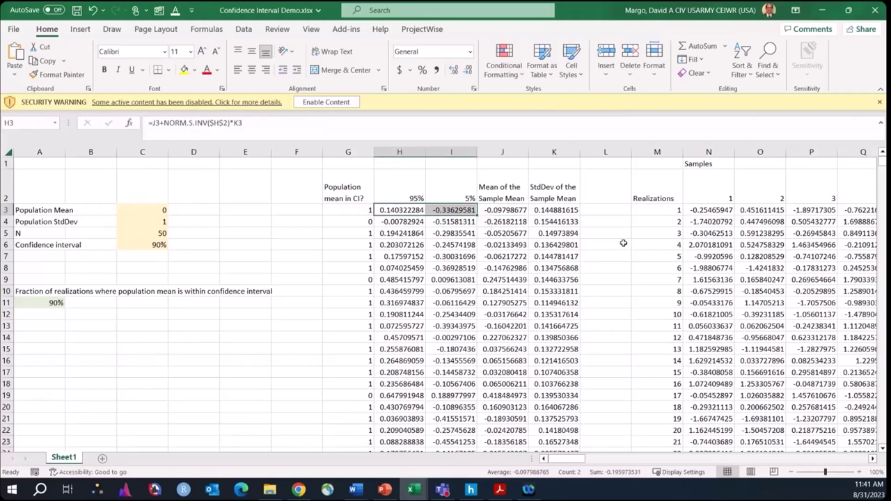
pyautogui.moveTo(407, 211); pyautogui.dragTo(435, 207)
pyautogui.click(441, 209)
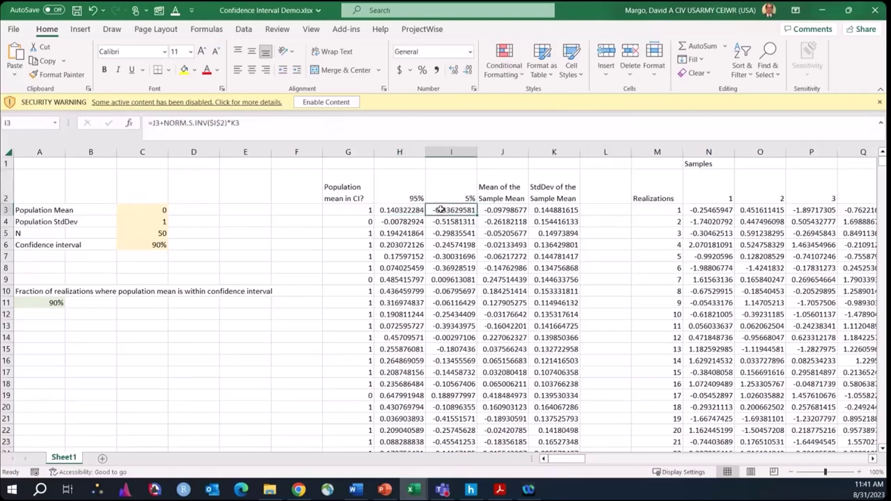
pyautogui.click(404, 210)
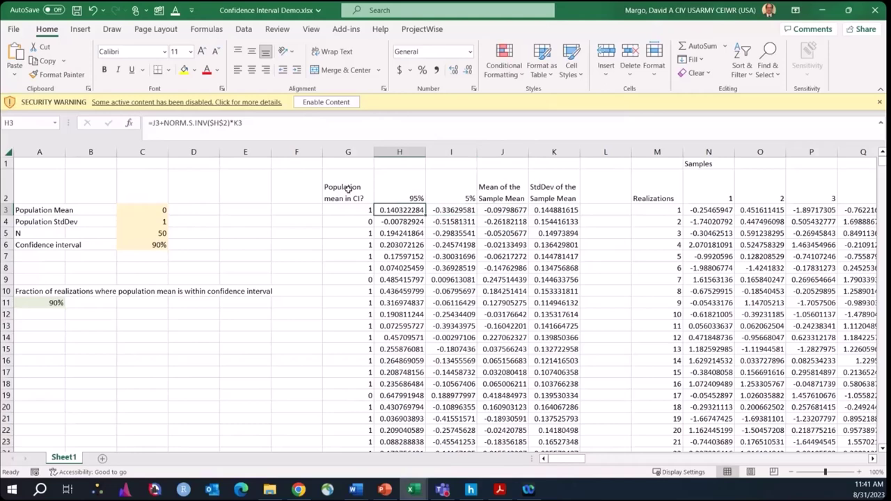
# Examine the IF/AND test in G3 that checks the population mean in C3 against the confidence limits in H3 and I3
pyautogui.click(356, 210)
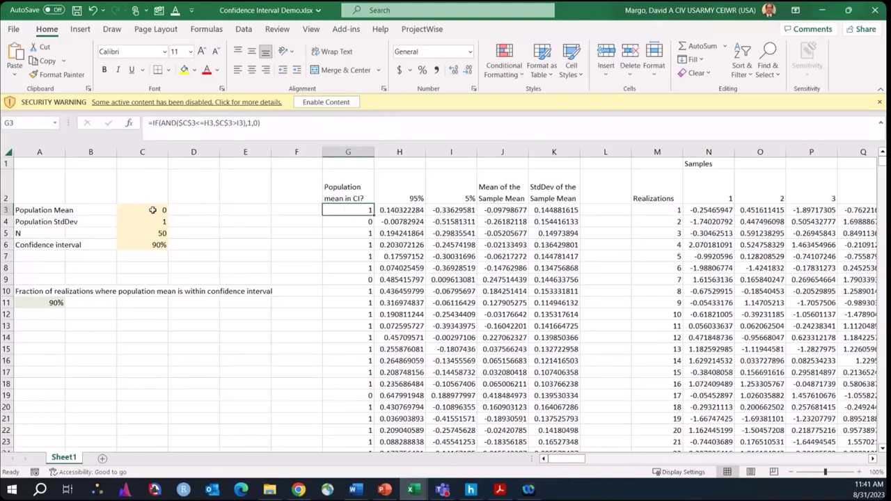
pyautogui.moveTo(407, 210); pyautogui.dragTo(447, 210)
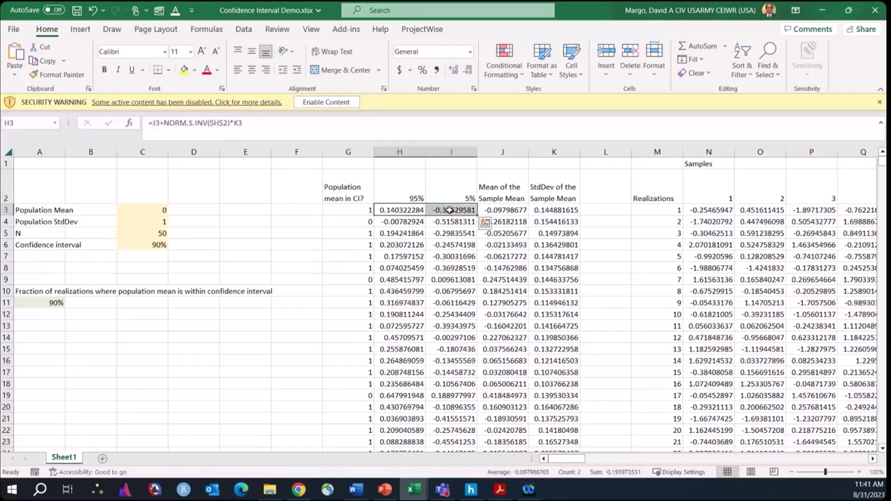
pyautogui.click(359, 211)
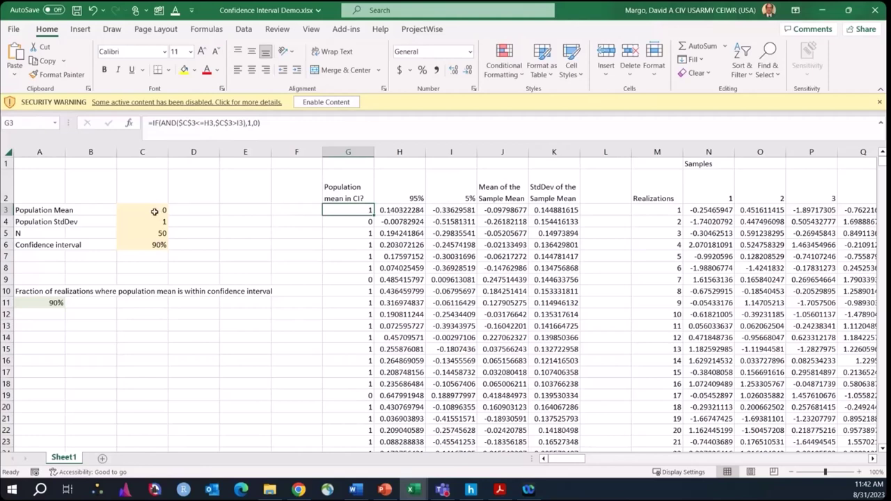
pyautogui.moveTo(401, 213)
pyautogui.mouseDown()
pyautogui.moveTo(436, 209)
pyautogui.moveTo(406, 209)
pyautogui.mouseUp()
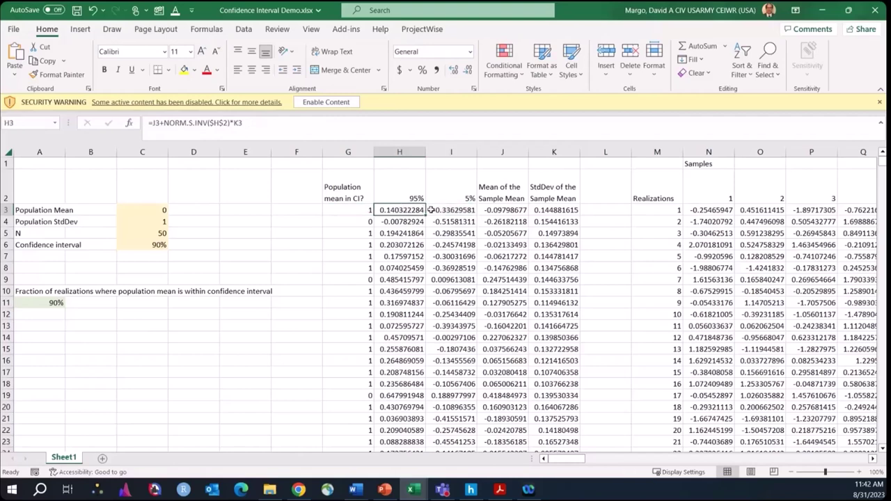
pyautogui.click(355, 211)
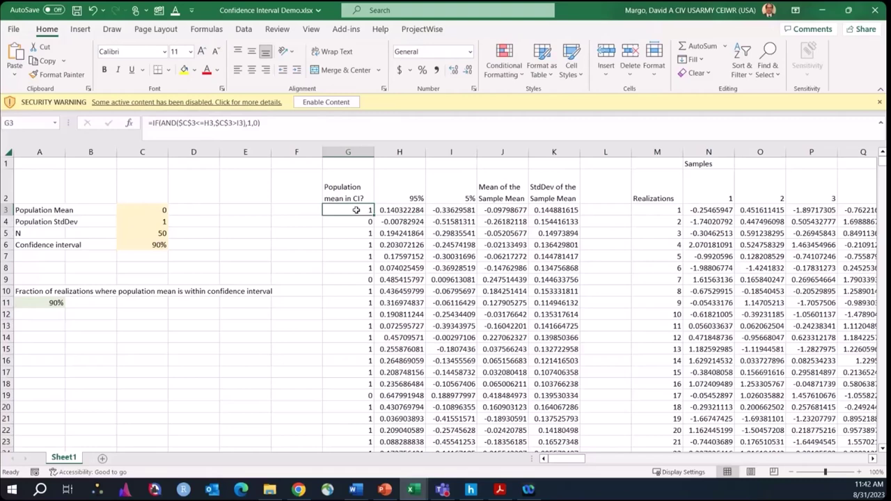
pyautogui.click(398, 210)
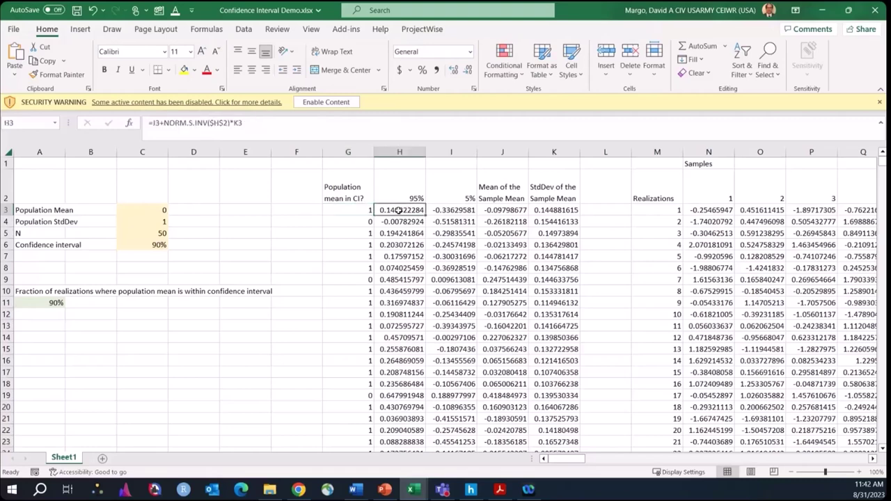
pyautogui.click(445, 211)
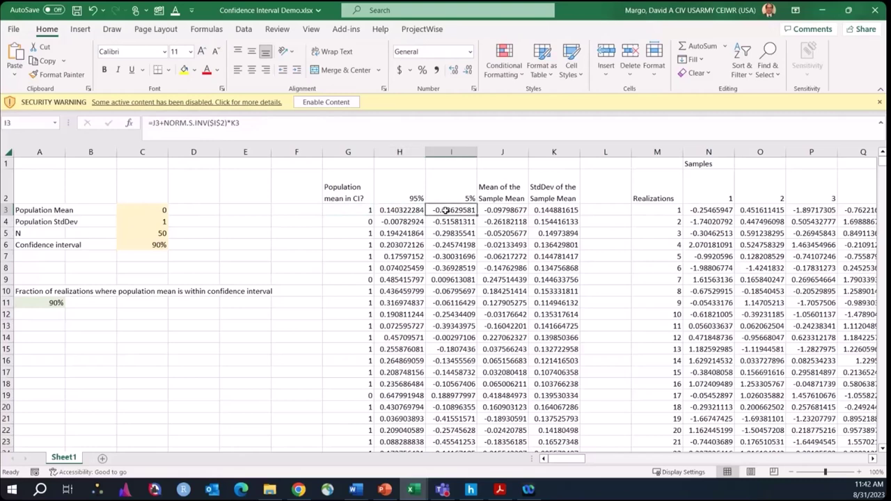
pyautogui.click(354, 210)
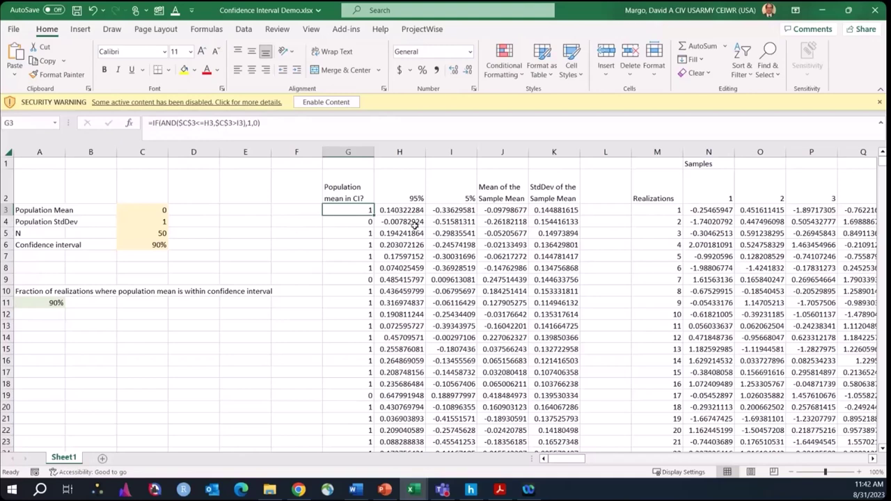
# Examine the second realization's coverage flag, confidence limits and sample mean in G4:J4, plus the sample mean in J5 and the sample formula in N18
pyautogui.moveTo(362, 221); pyautogui.dragTo(440, 222)
pyautogui.click(470, 221)
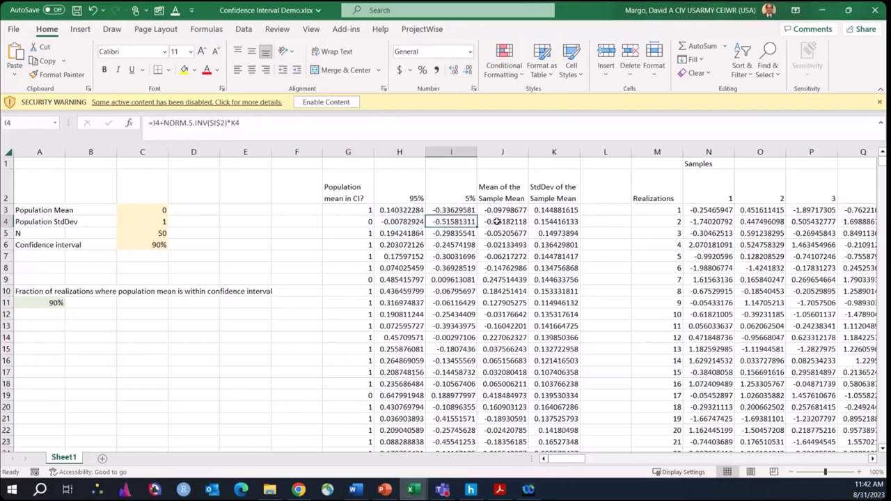
pyautogui.click(497, 221)
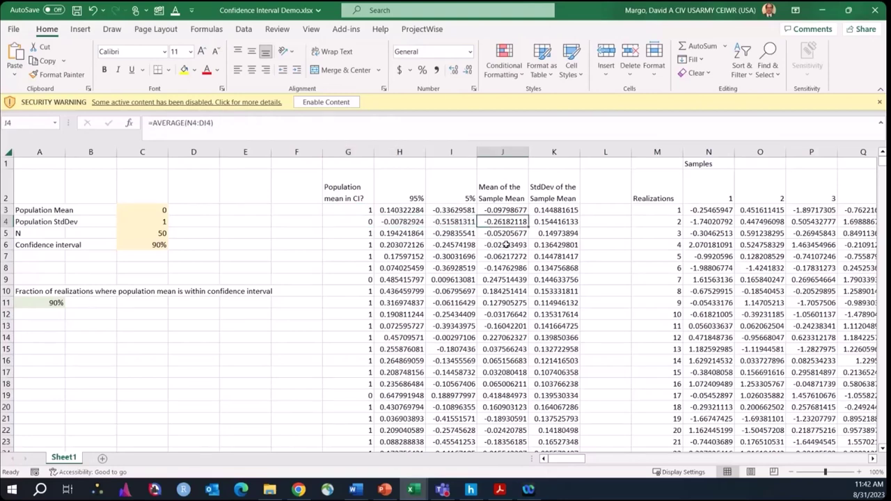
pyautogui.click(401, 223)
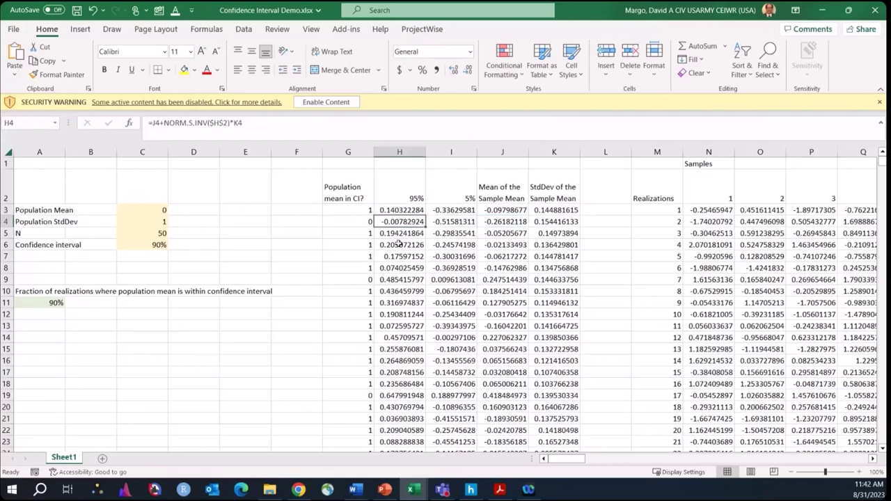
pyautogui.click(453, 222)
pyautogui.moveTo(403, 223); pyautogui.dragTo(433, 223)
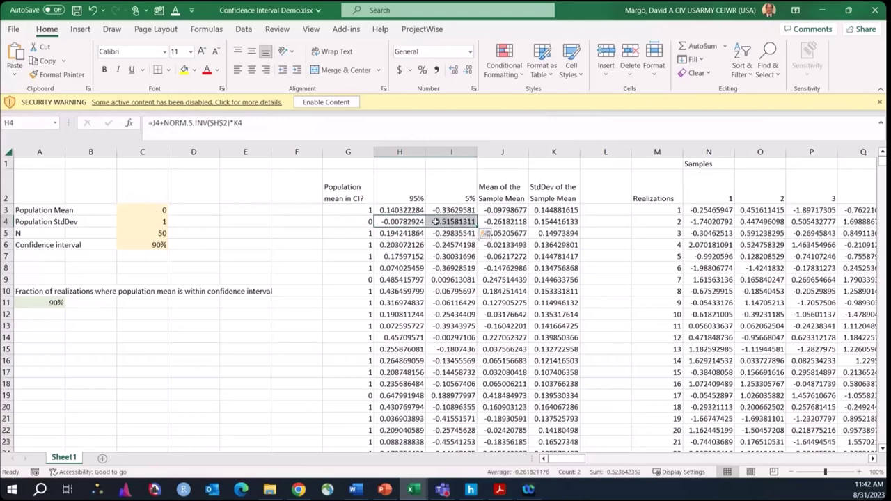
pyautogui.click(509, 233)
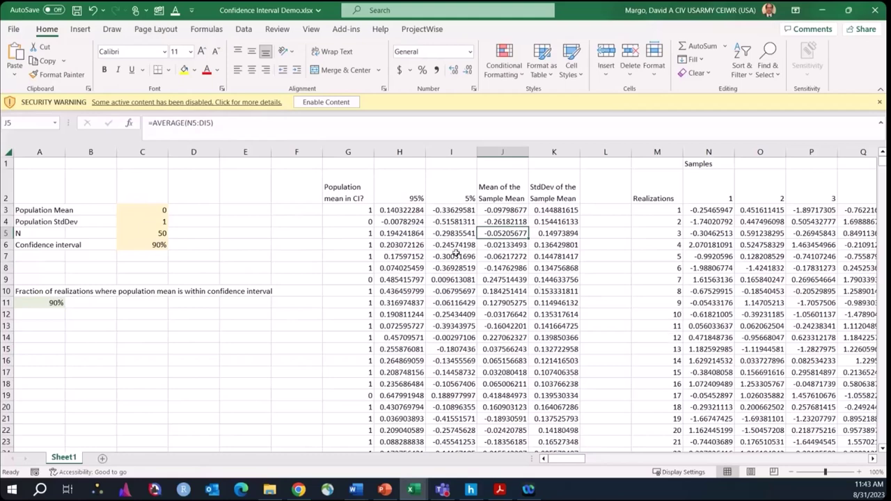
pyautogui.click(706, 384)
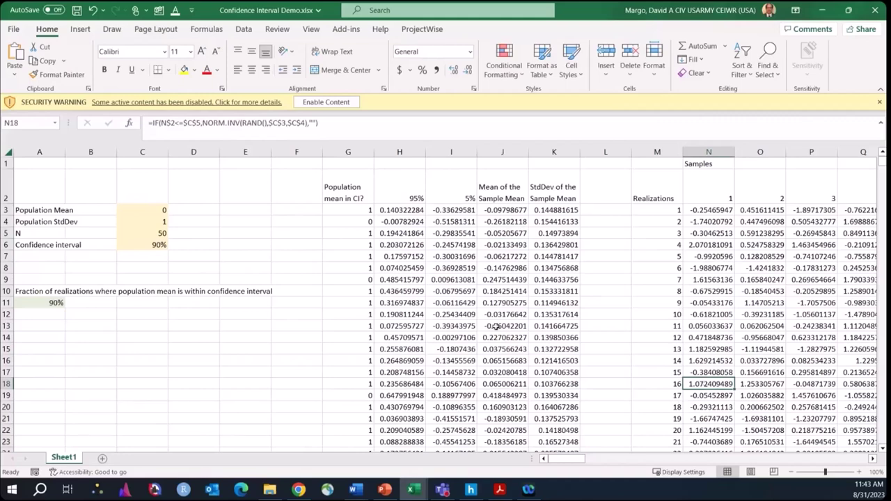
# Review the realization numbers in column M and the flags in column G for whether each interval contains the population mean
pyautogui.moveTo(658, 209); pyautogui.dragTo(645, 414)
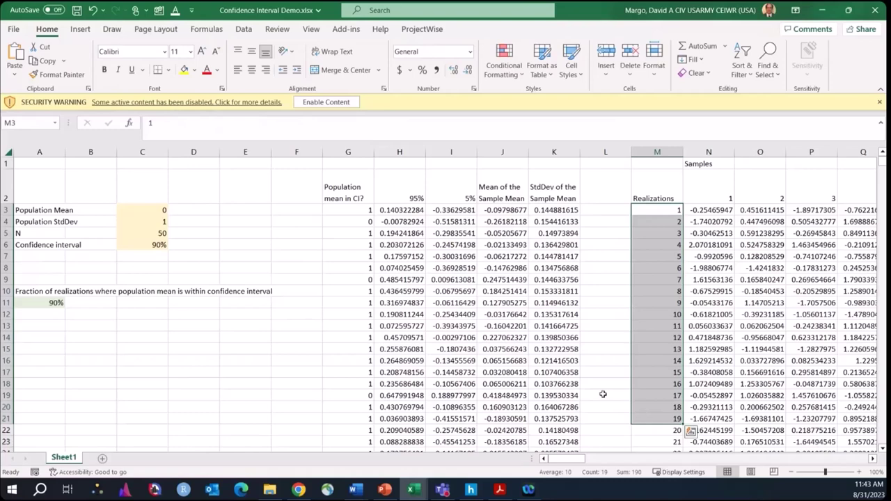
pyautogui.moveTo(343, 211); pyautogui.dragTo(348, 253)
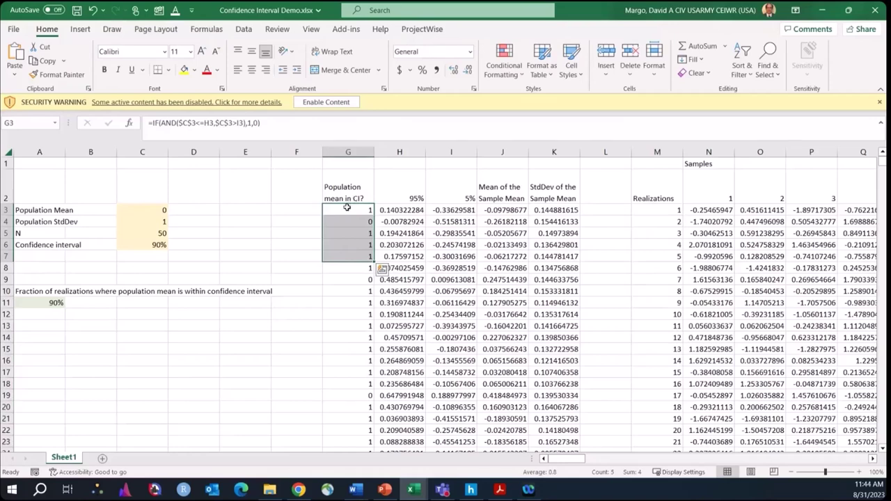
pyautogui.moveTo(348, 208); pyautogui.dragTo(343, 394)
pyautogui.click(352, 340)
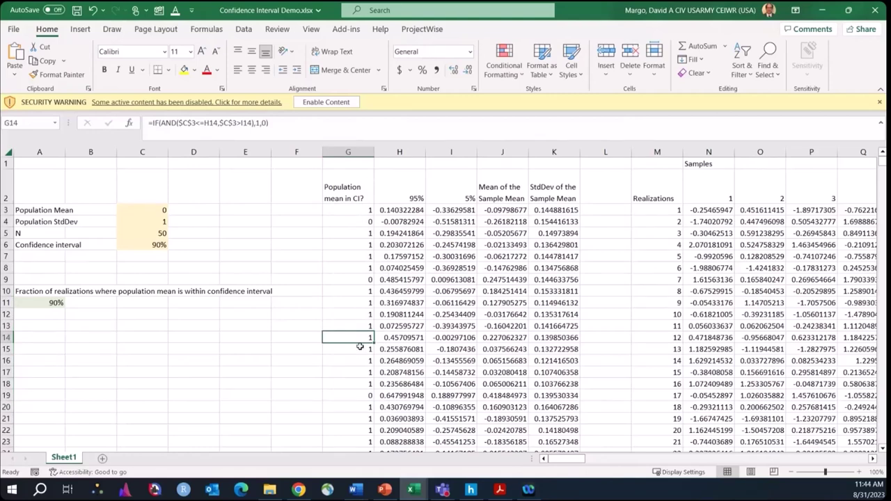
pyautogui.click(361, 301)
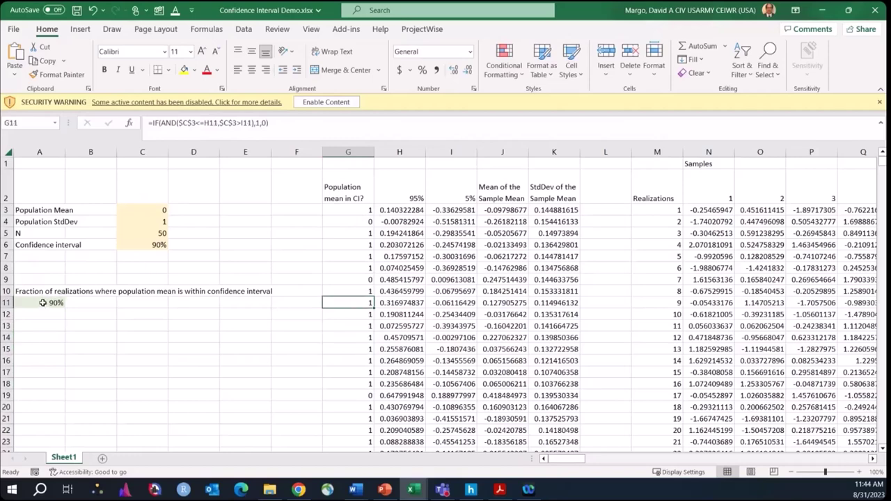
# Examine the AVERAGE(G3:G1002) formula in A11 and the range of coverage flags it references
pyautogui.click(43, 302)
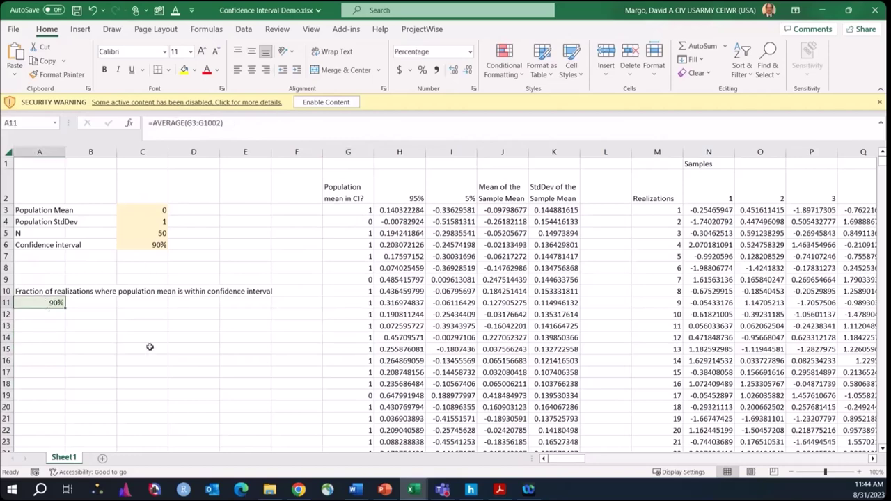
pyautogui.click(204, 122)
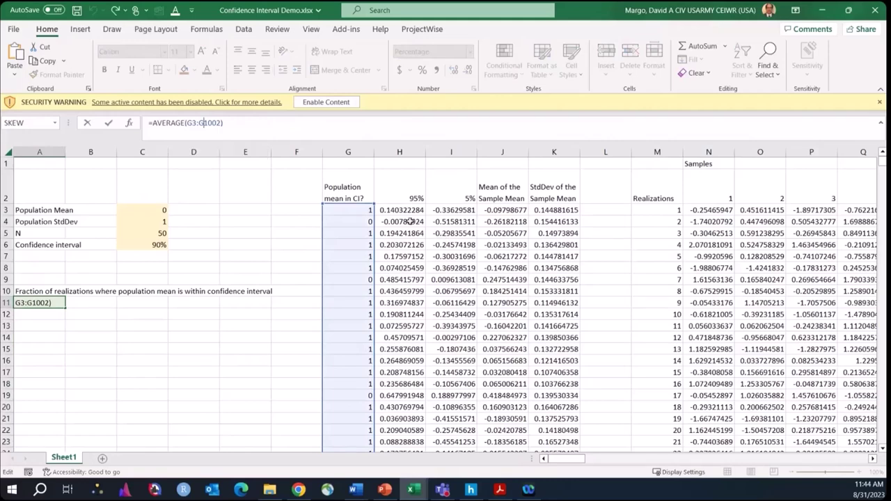
pyautogui.press('Return')
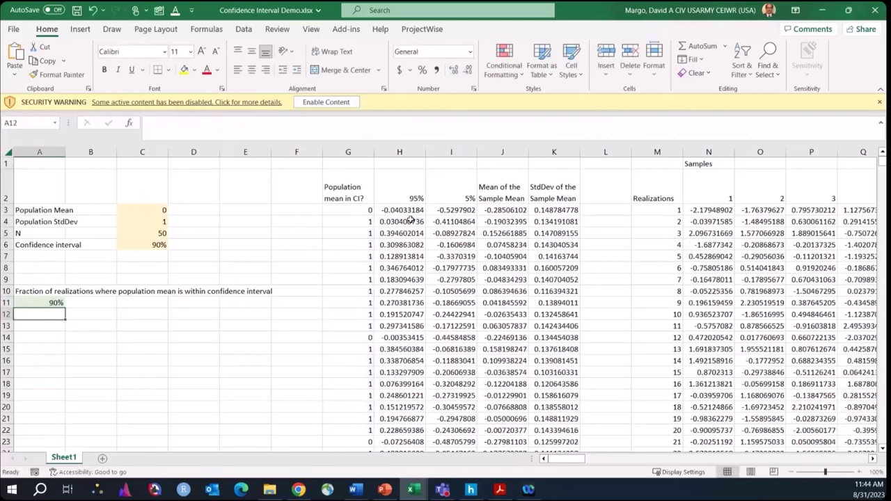
# Compare the fraction of realizations in A11 with the confidence interval in C6, and check the coverage flag in G7
pyautogui.click(49, 302)
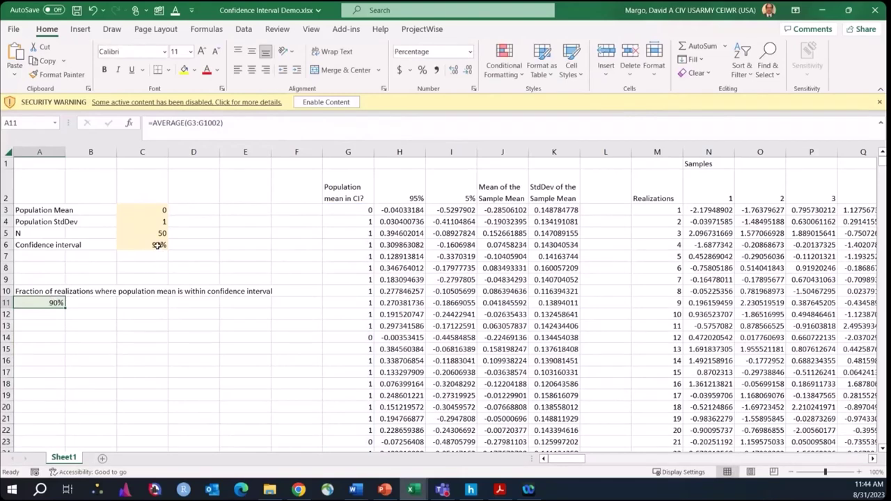
pyautogui.keyDown('ctrl'); pyautogui.click(154, 248); pyautogui.keyUp('ctrl')
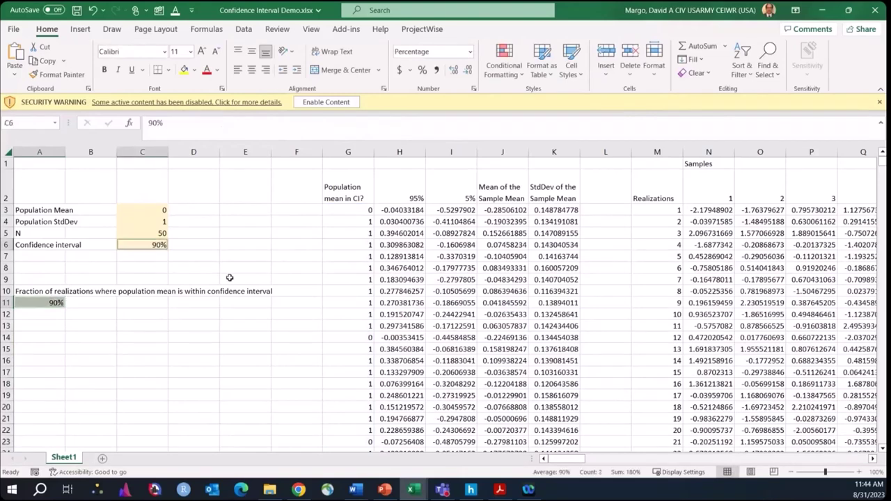
pyautogui.click(235, 274)
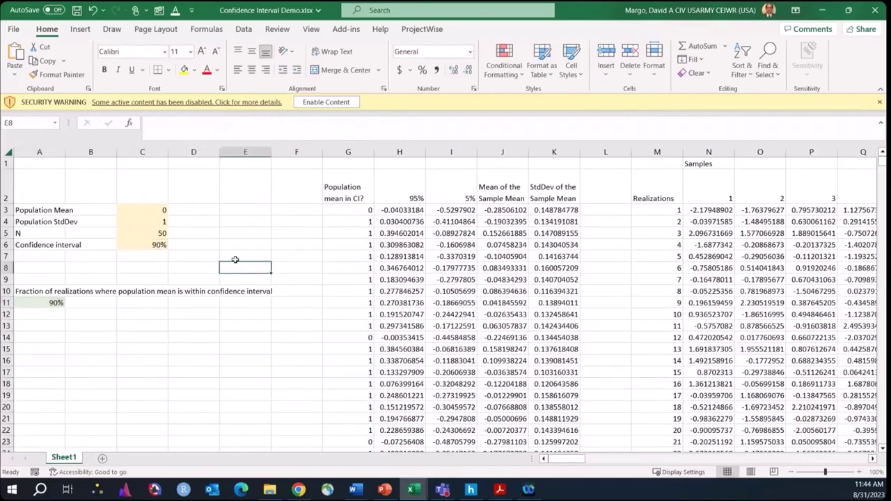
pyautogui.click(235, 258)
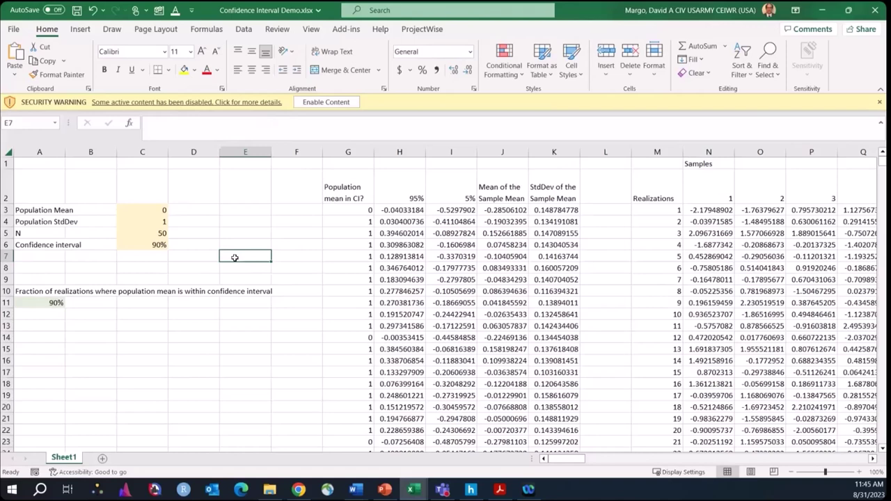
pyautogui.click(350, 256)
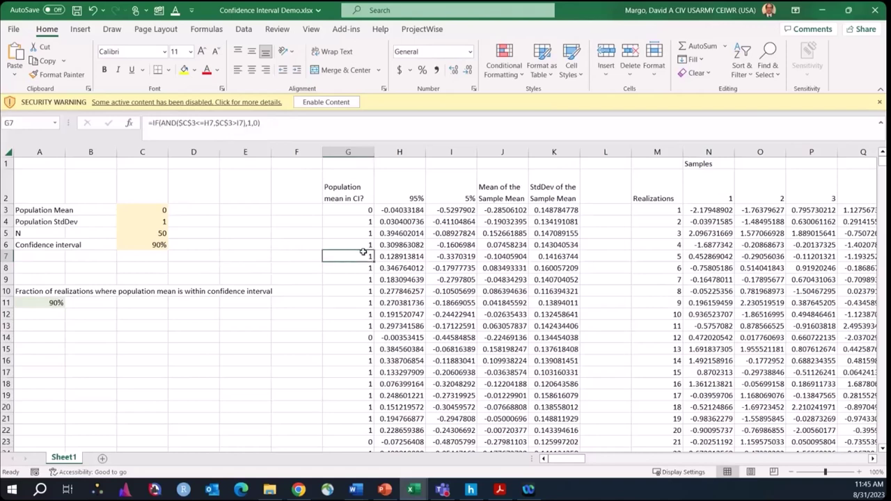
pyautogui.click(52, 301)
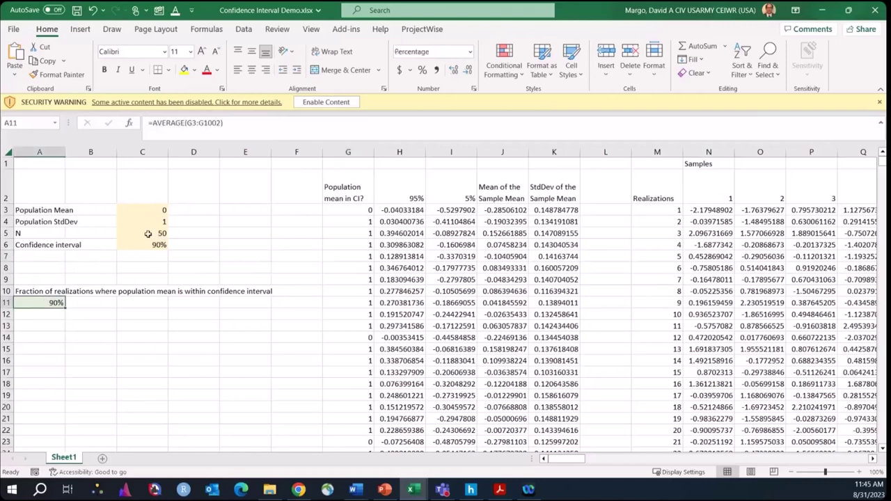
# Set the sample size N in C5 to 60 and the confidence interval in C6 to 85%
pyautogui.click(148, 234)
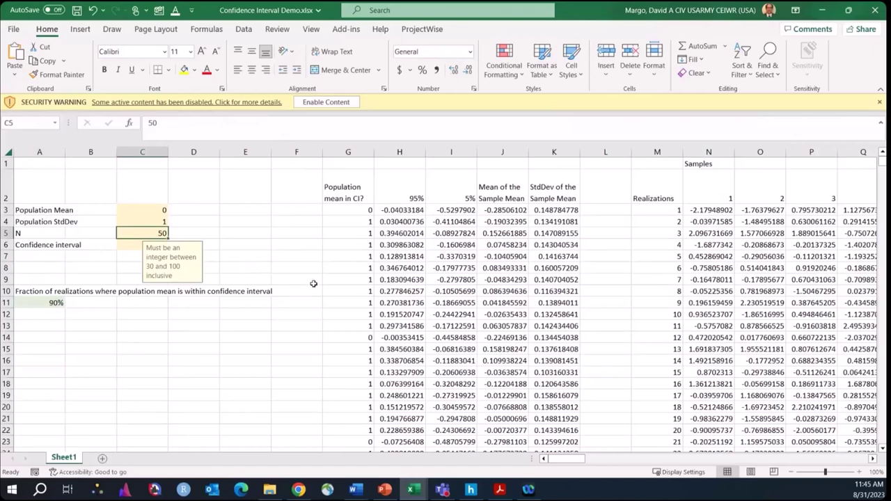
pyautogui.press('F2')
pyautogui.press('Return')
pyautogui.press('Up')
pyautogui.write('6')
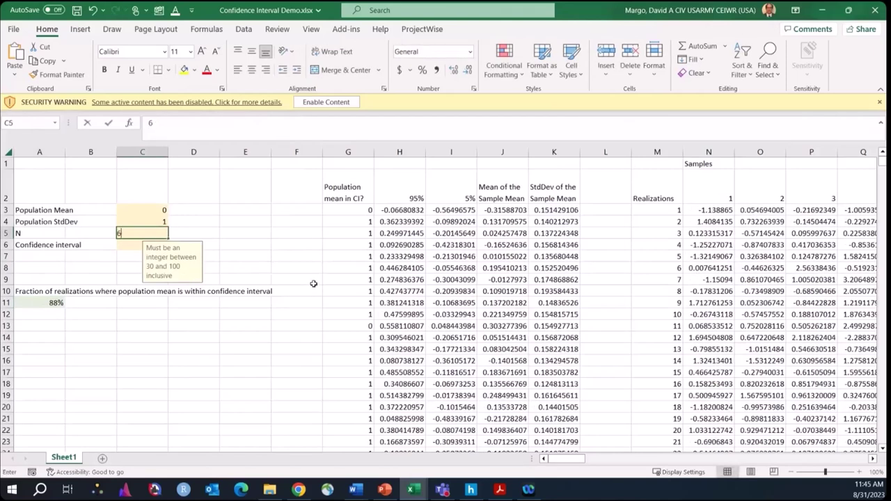
pyautogui.write('0')
pyautogui.press('Return')
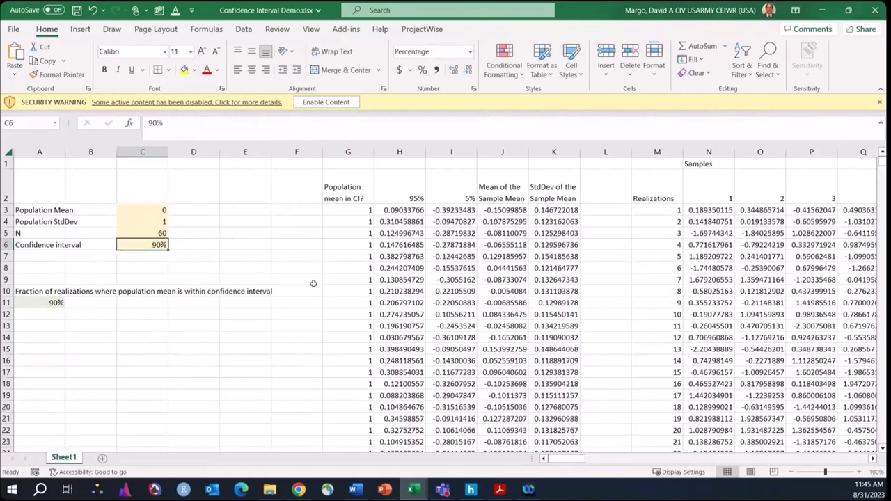
pyautogui.write('85')
pyautogui.press('Return')
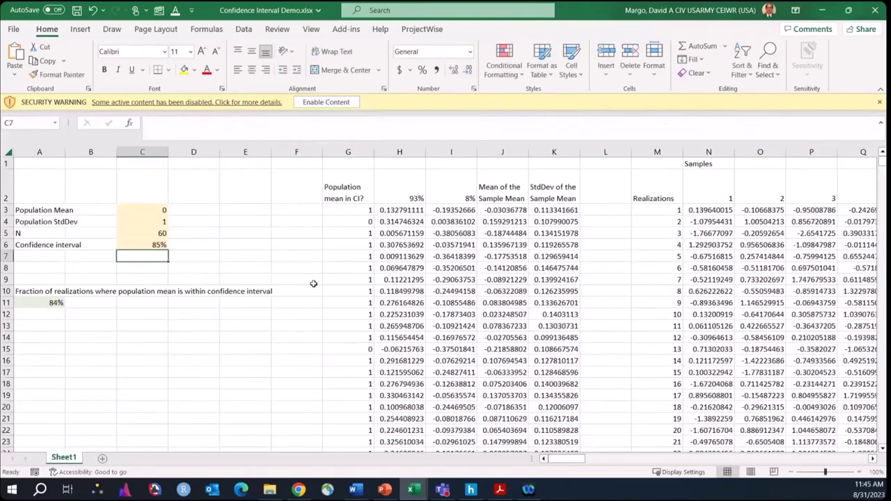
# Compare the confidence interval input in C6 with the fraction of realizations containing the population mean in A11
pyautogui.click(159, 243)
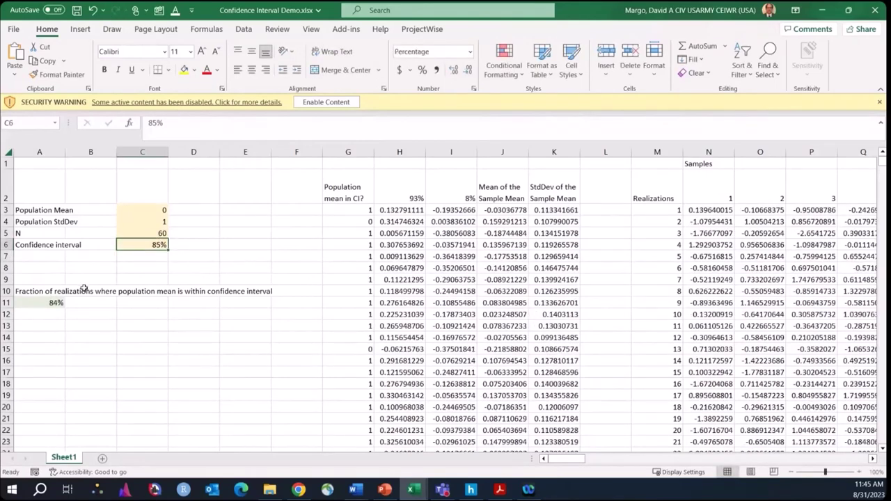
pyautogui.click(38, 304)
pyautogui.click(145, 247)
pyautogui.click(54, 304)
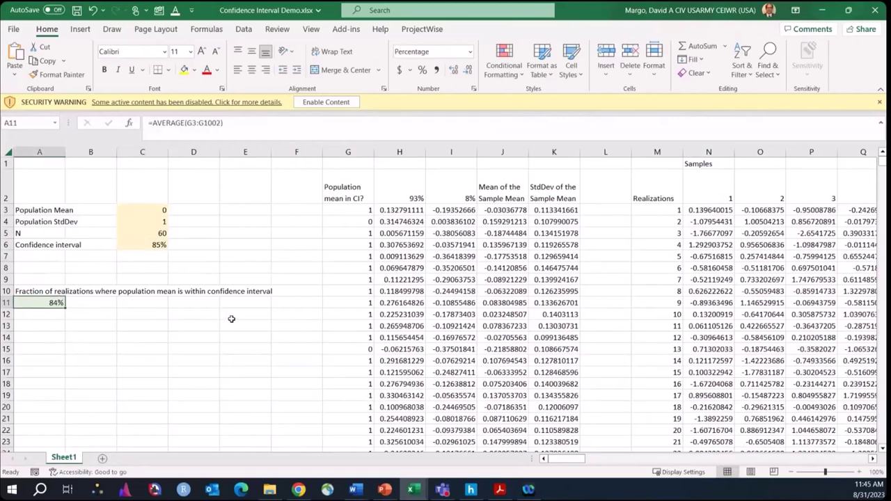
# Recalculate the random samples repeatedly and watch how the fraction in A11 varies around the 85% confidence interval
pyautogui.press('F9')
pyautogui.press('F9')
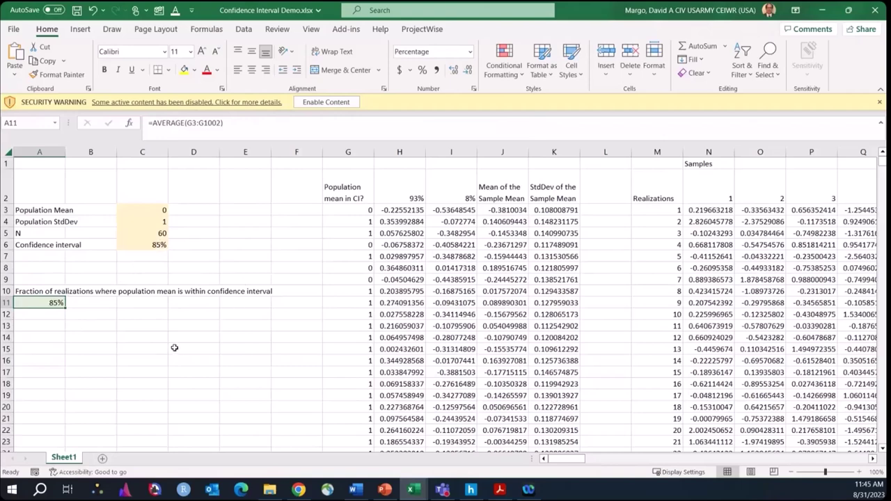
pyautogui.press('F9')
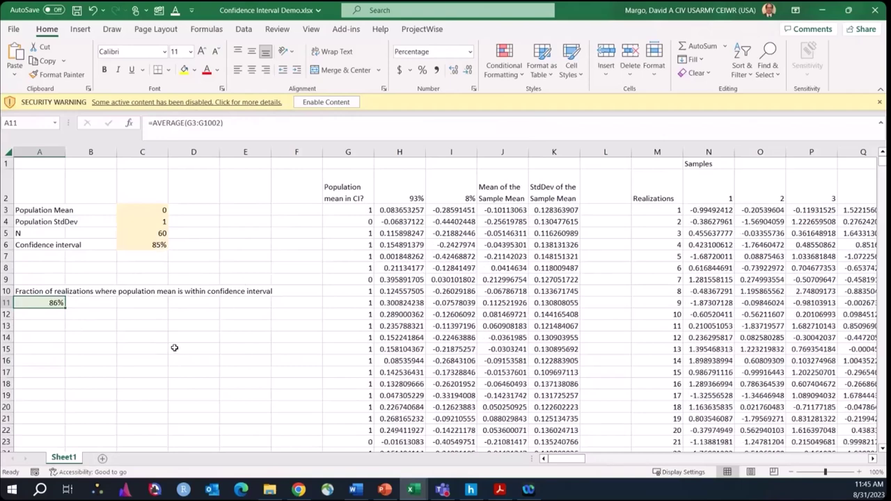
pyautogui.press('F9')
pyautogui.press('F9')
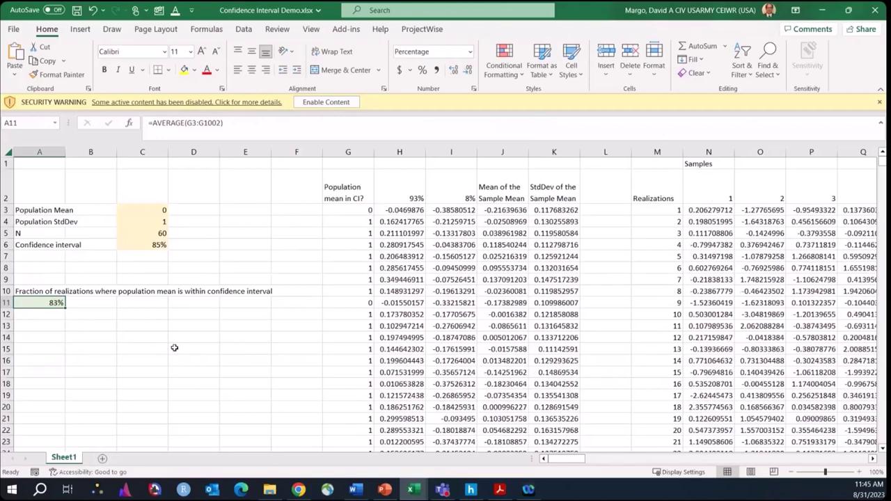
pyautogui.press('F9')
pyautogui.press('F9')
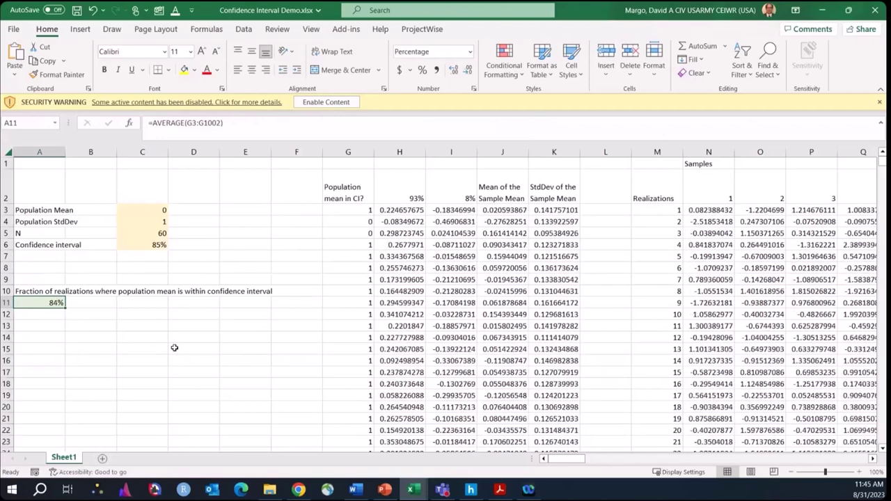
pyautogui.press('F9')
pyautogui.press('F9')
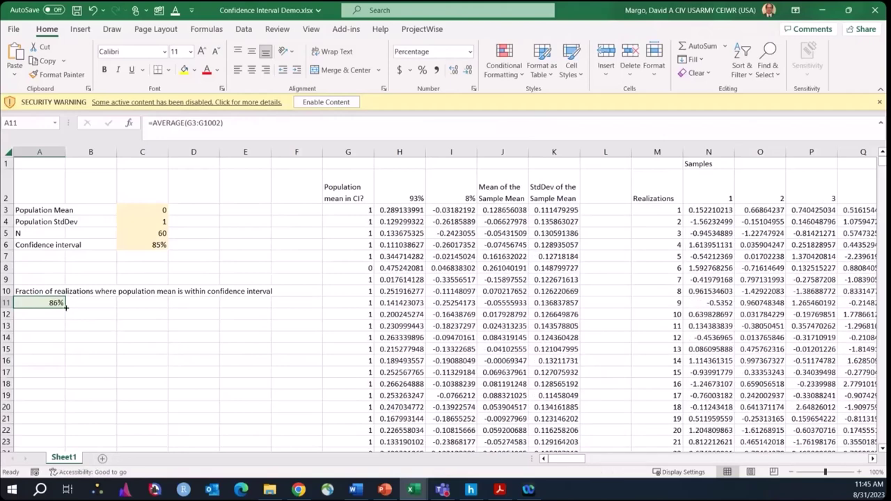
pyautogui.click(42, 315)
pyautogui.click(41, 301)
pyautogui.press('F9')
pyautogui.press('F9')
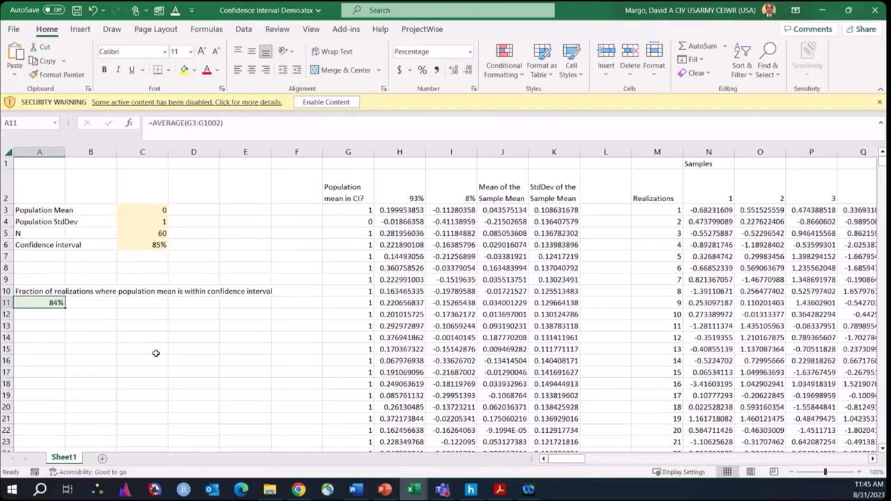
pyautogui.press('F9')
pyautogui.press('F9')
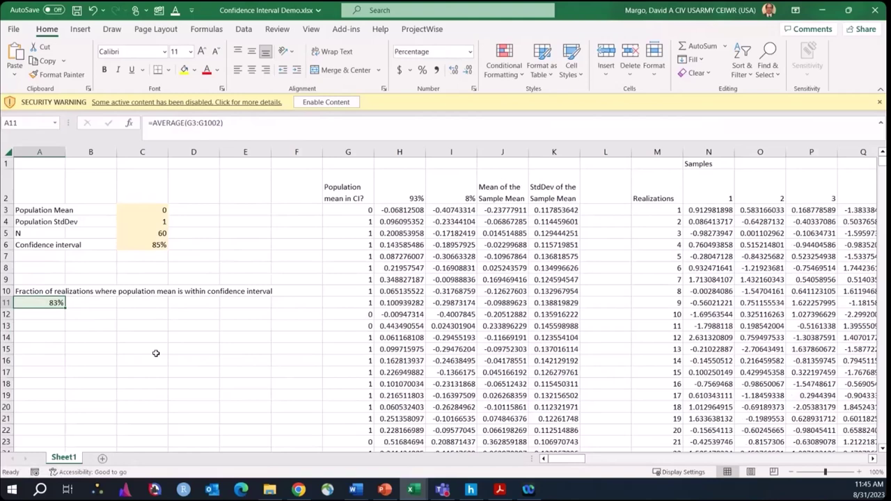
pyautogui.press('F9')
pyautogui.press('F9')
pyautogui.press('F9')
pyautogui.press('F9')
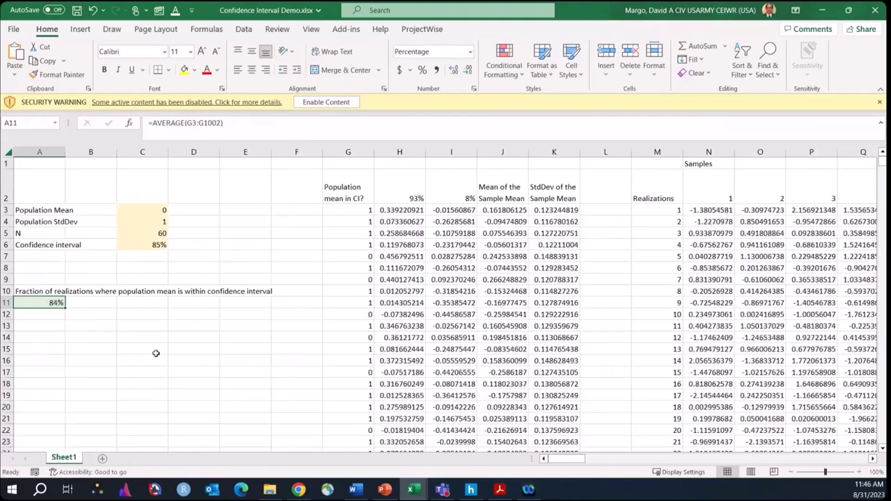
# Set the confidence interval in C6 to 90% and the sample size N in C5 to 50
pyautogui.click(159, 245)
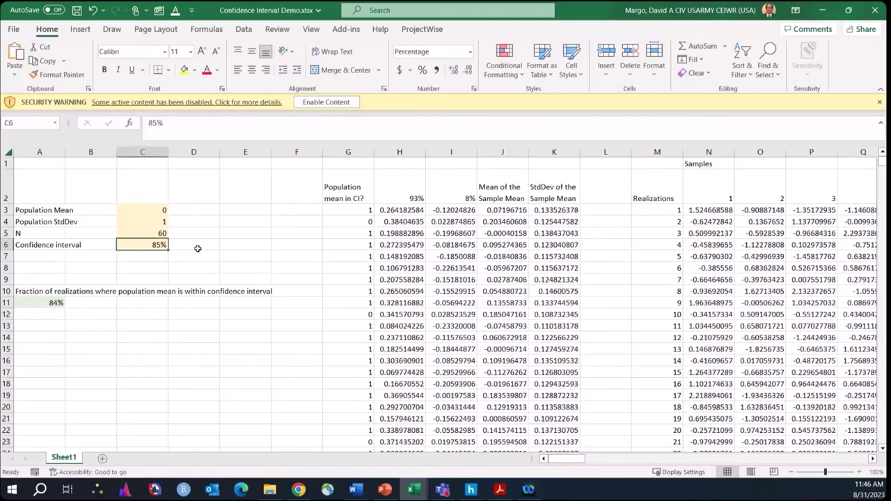
pyautogui.write('90')
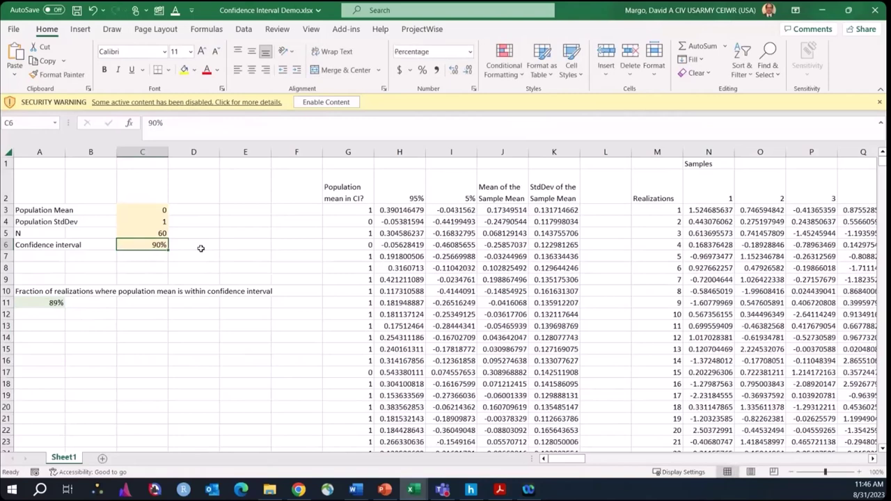
pyautogui.press('Up')
pyautogui.write('50')
# Set the population mean in C3 to 10 and the population standard deviation in C4 to 0.5
pyautogui.press('Up')
pyautogui.press('Up')
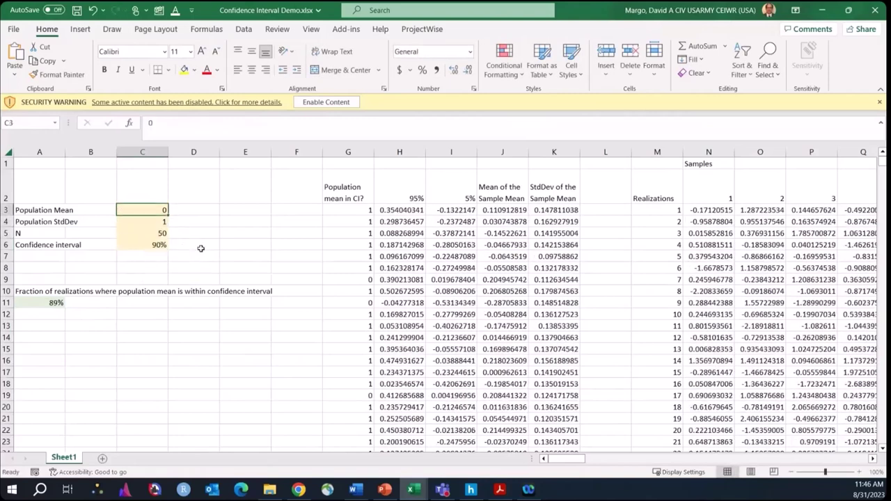
pyautogui.write('10')
pyautogui.press('Return')
pyautogui.write('0.5')
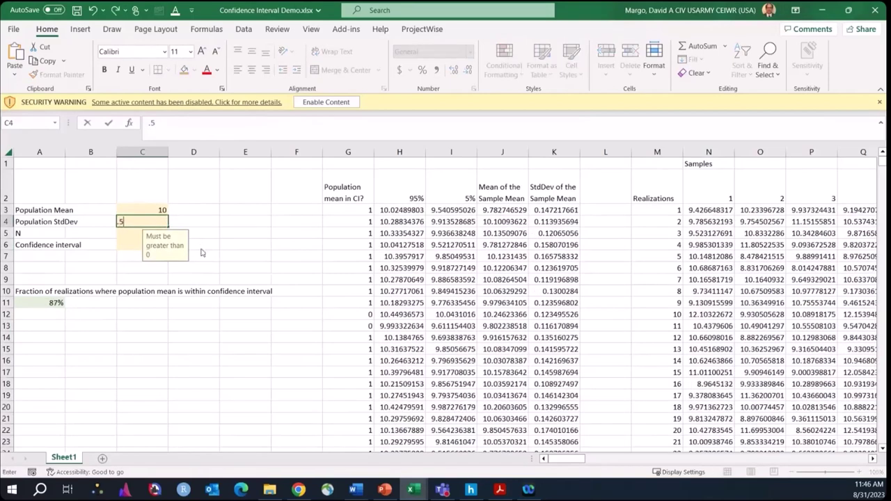
pyautogui.press('Return')
pyautogui.click(119, 344)
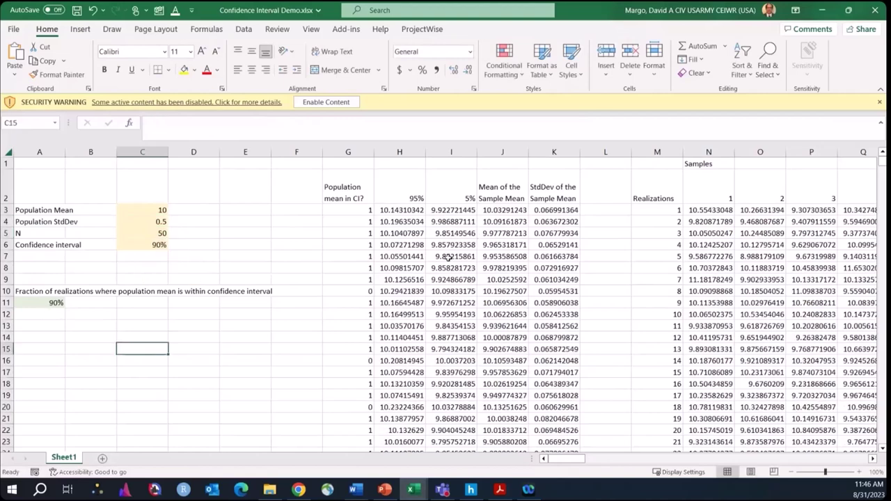
# Recalculate the samples several times with the population mean of 10 and check the coverage fraction in A11
pyautogui.click(144, 210)
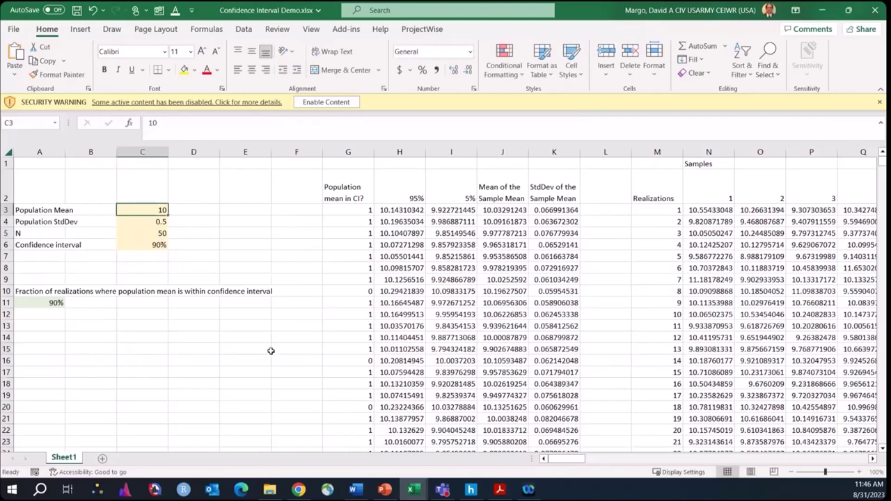
pyautogui.press('F9')
pyautogui.press('F9')
pyautogui.press('F9')
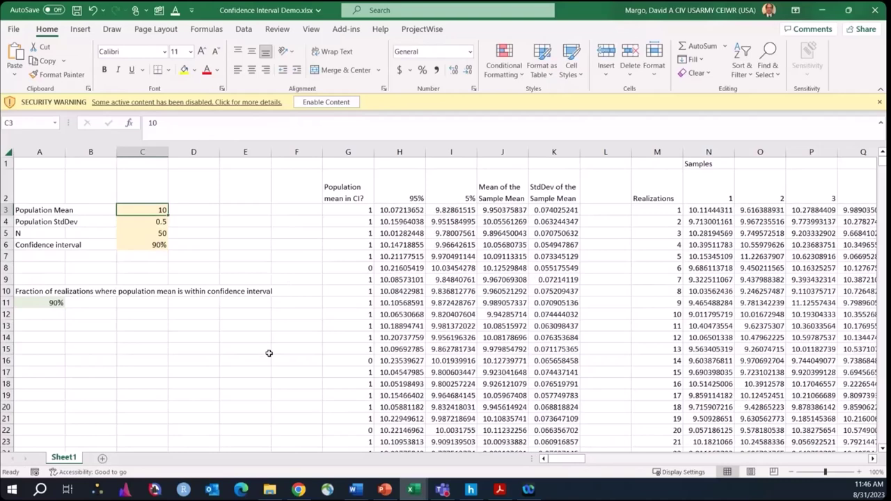
pyautogui.click(54, 304)
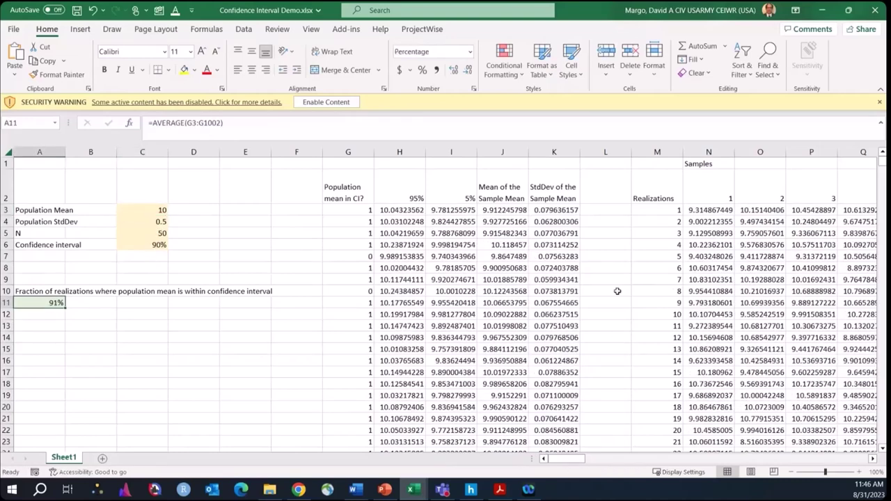
# Set the population mean in C3 to 0 and the population standard deviation in C4 to 1
pyautogui.keyDown('ctrl'); pyautogui.click(150, 245); pyautogui.keyUp('ctrl')
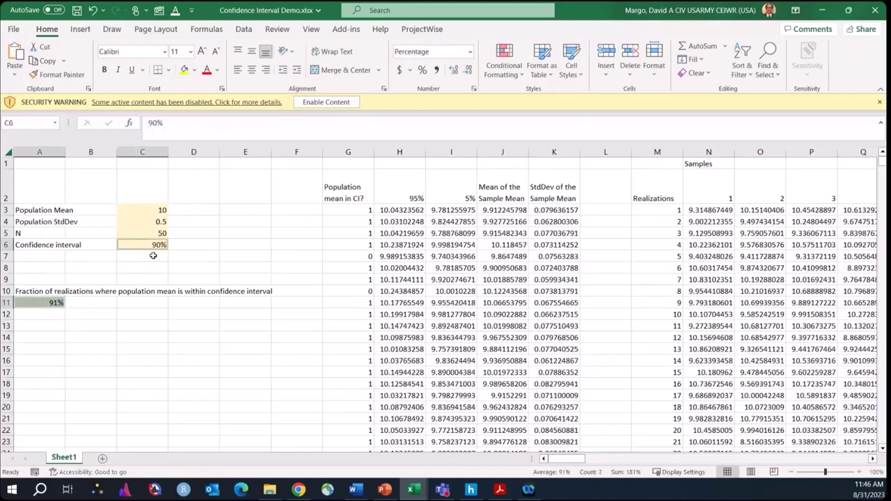
pyautogui.click(218, 247)
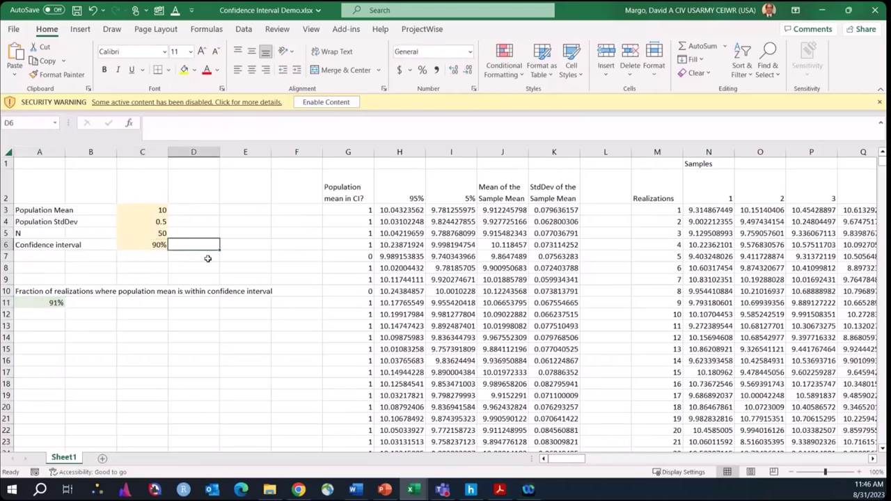
pyautogui.click(162, 213)
pyautogui.write('0')
pyautogui.press('Return')
pyautogui.write('1')
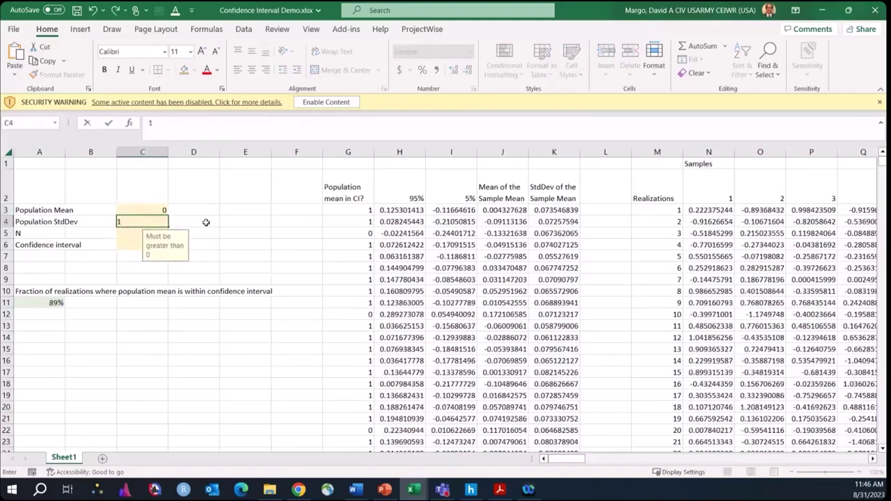
pyautogui.press('Return')
pyautogui.press('Return')
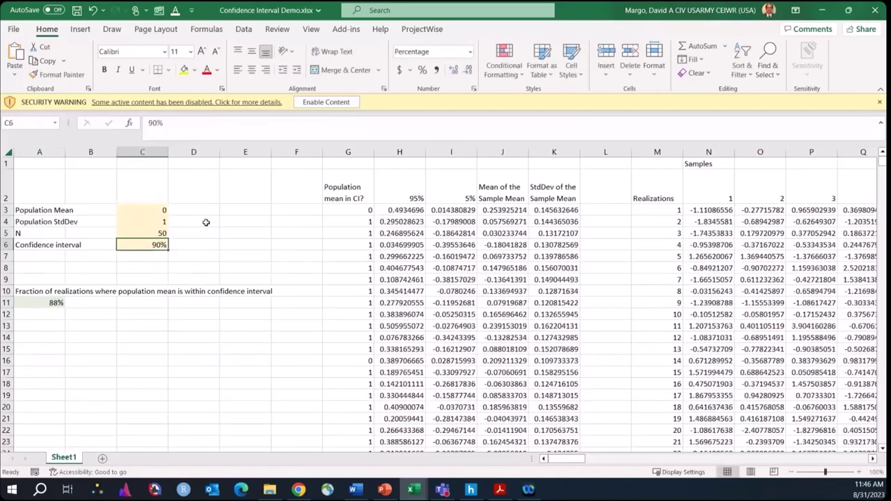
pyautogui.click(250, 244)
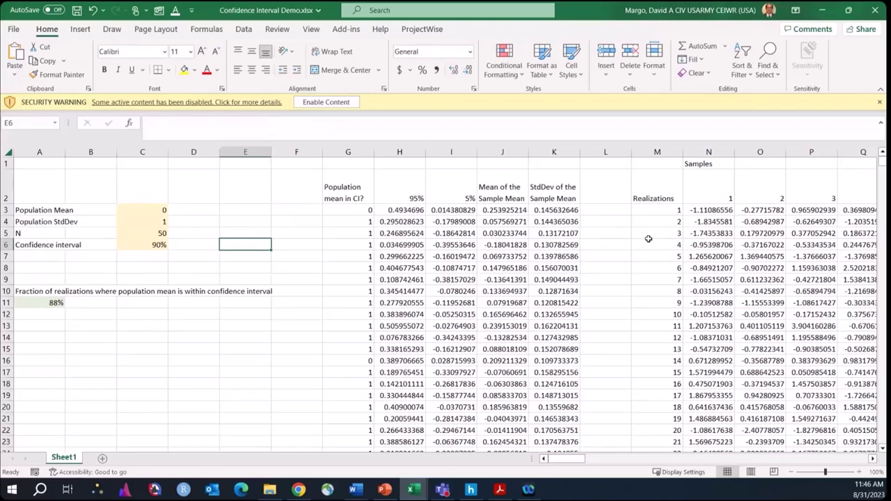
pyautogui.click(160, 210)
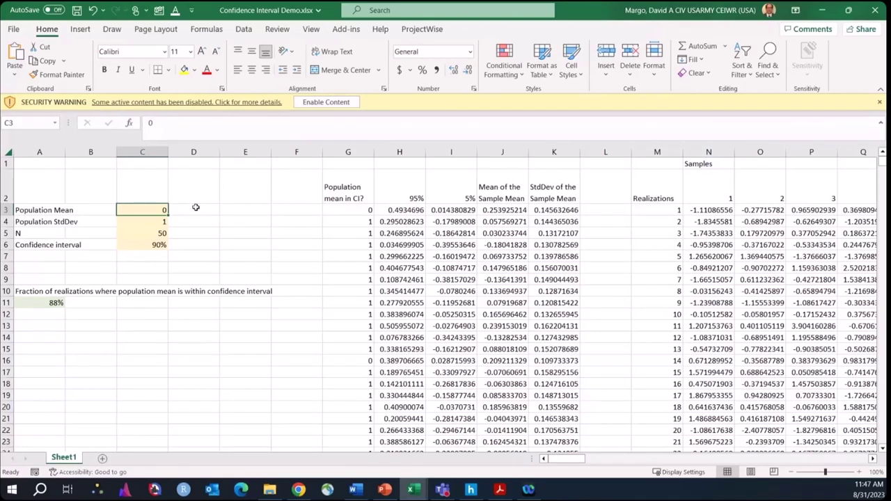
pyautogui.click(195, 207)
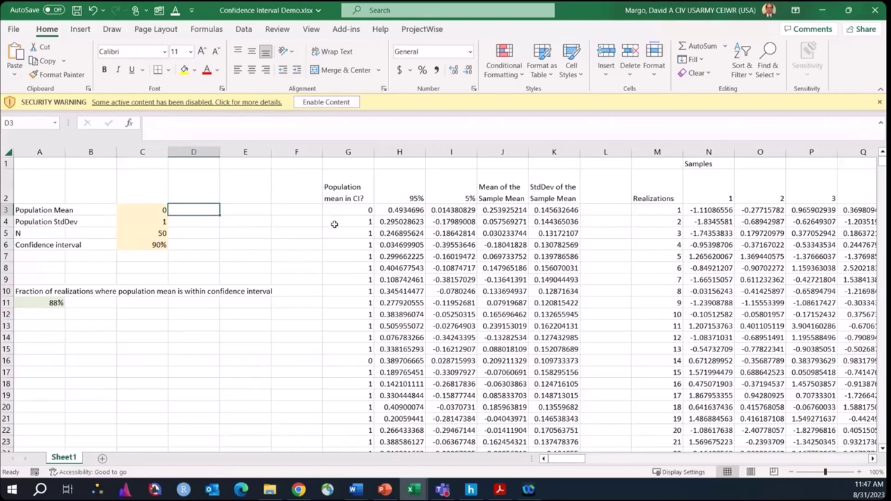
pyautogui.click(353, 222)
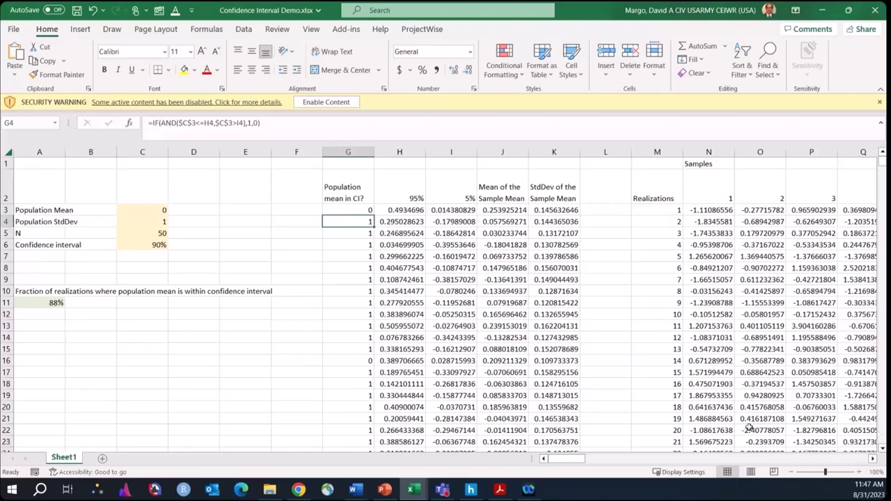
pyautogui.click(404, 303)
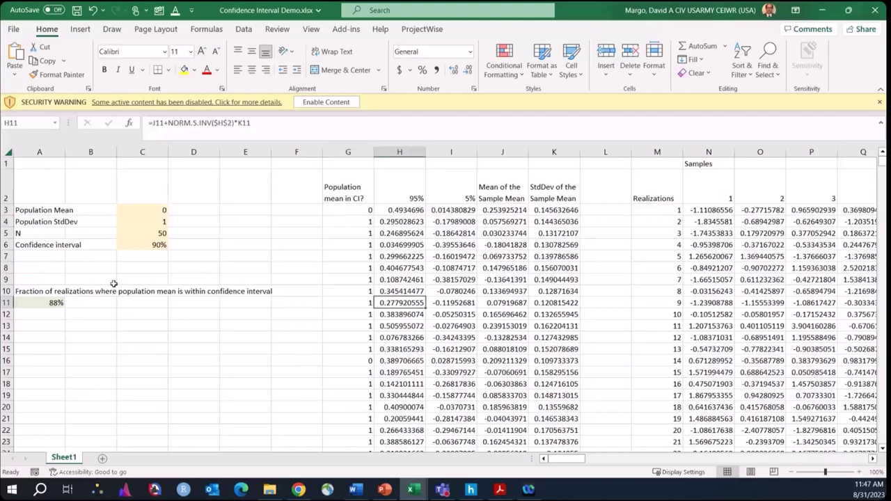
pyautogui.click(398, 293)
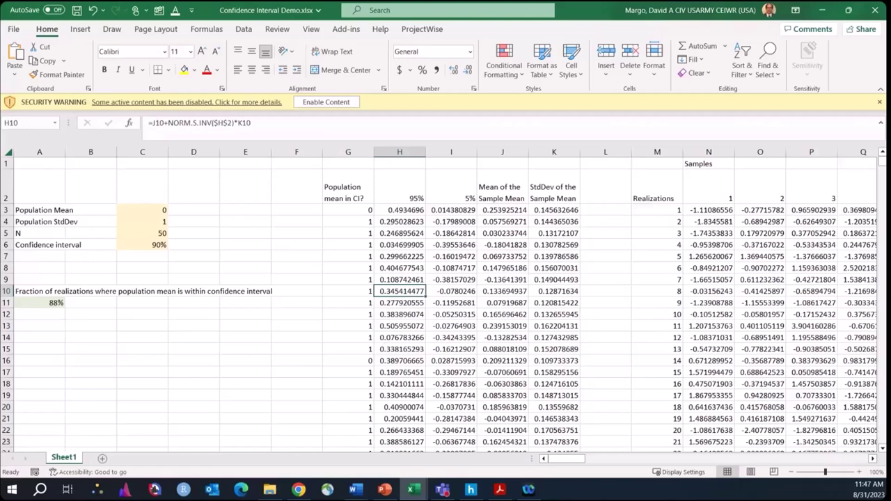
# Switch to Chrome and read the Palisade Knowledge Base article on random number generation, seed values and reproducibility
pyautogui.hotkey('alt', 'Tab')
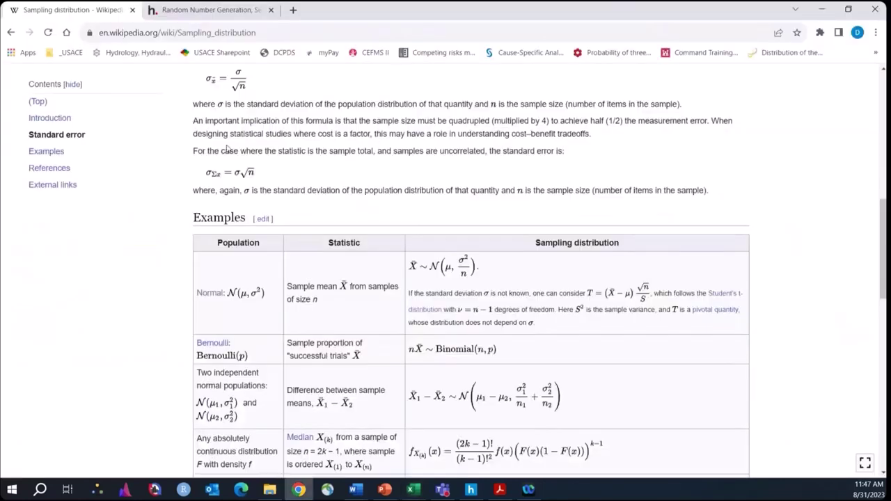
pyautogui.click(198, 11)
pyautogui.click(824, 235)
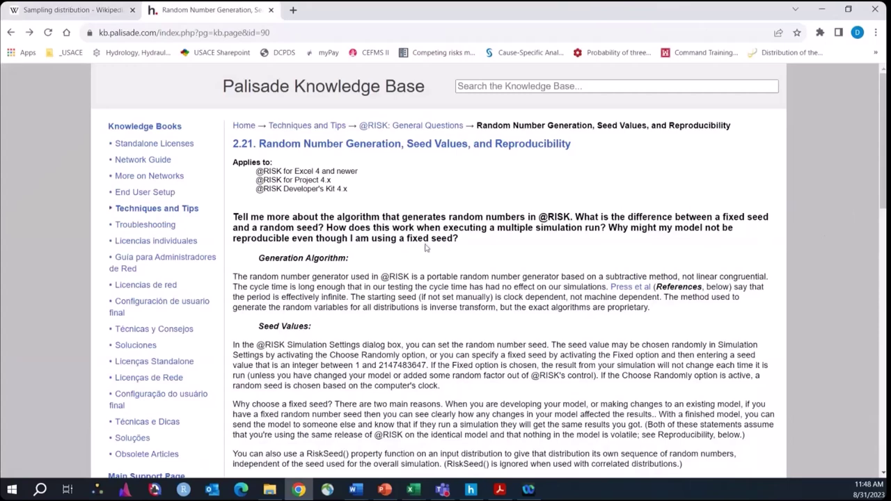
pyautogui.scroll(-1, 362, 272)
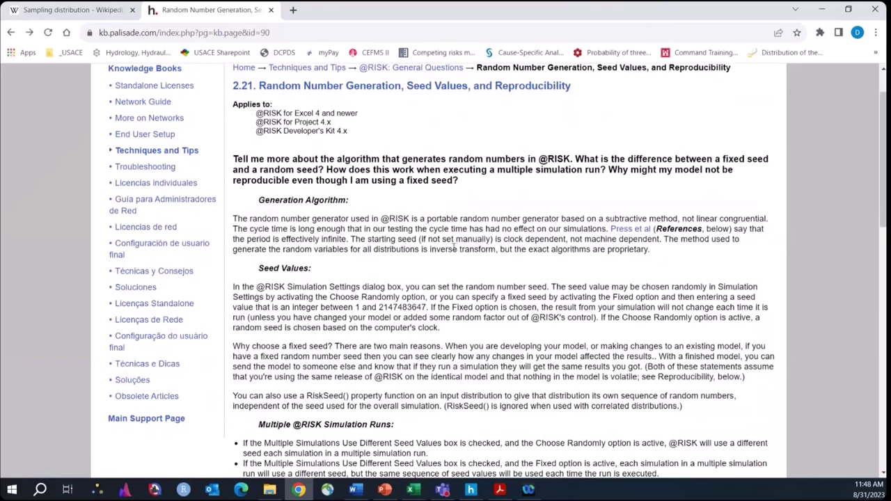
pyautogui.scroll(-1, 455, 248)
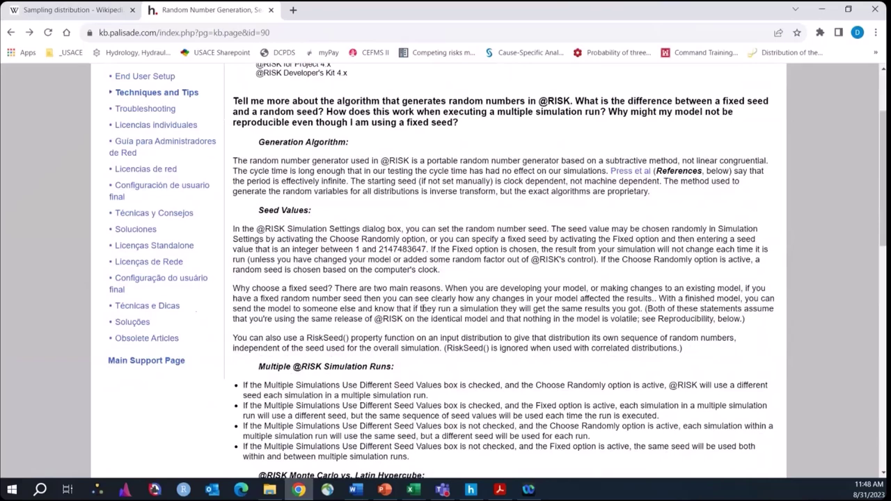
# Search the article for "inverse" and highlight the sentence on the method used to generate the random variables
pyautogui.click(875, 33)
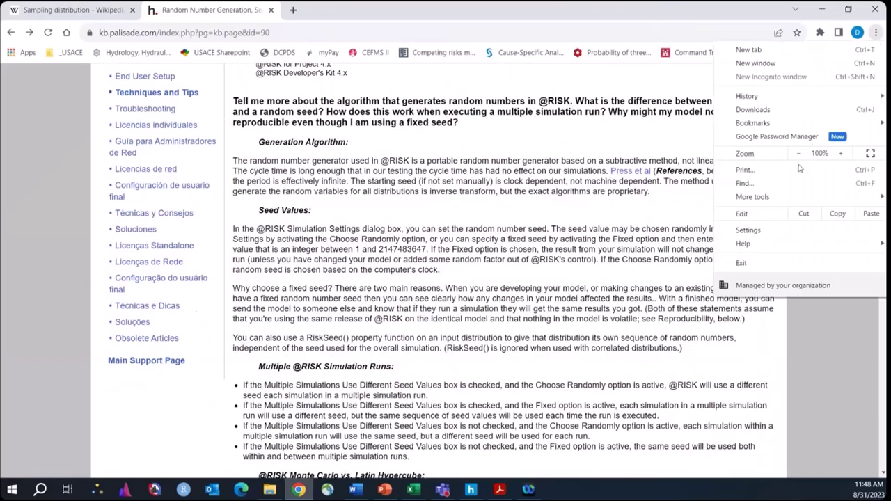
pyautogui.click(755, 183)
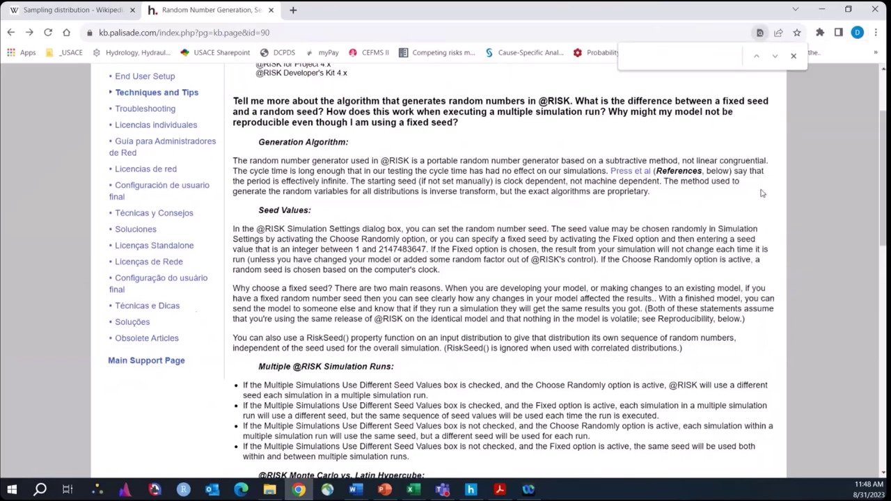
pyautogui.write('inverse')
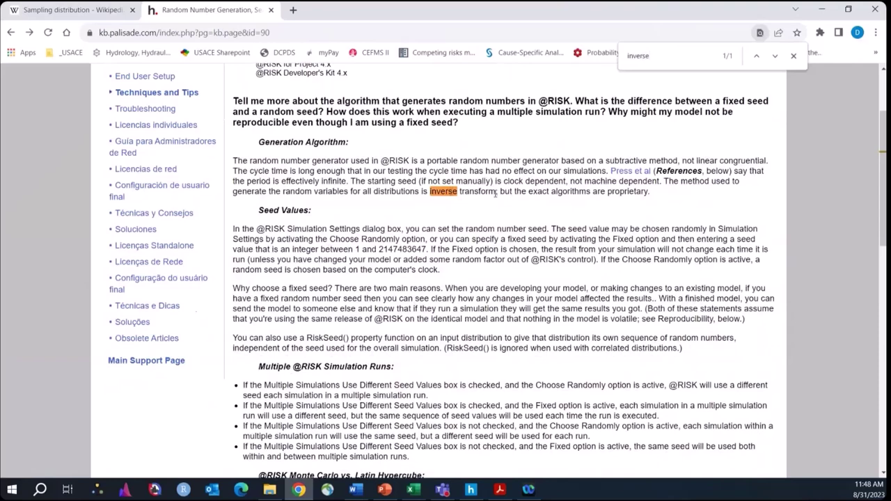
pyautogui.moveTo(496, 191); pyautogui.dragTo(663, 182)
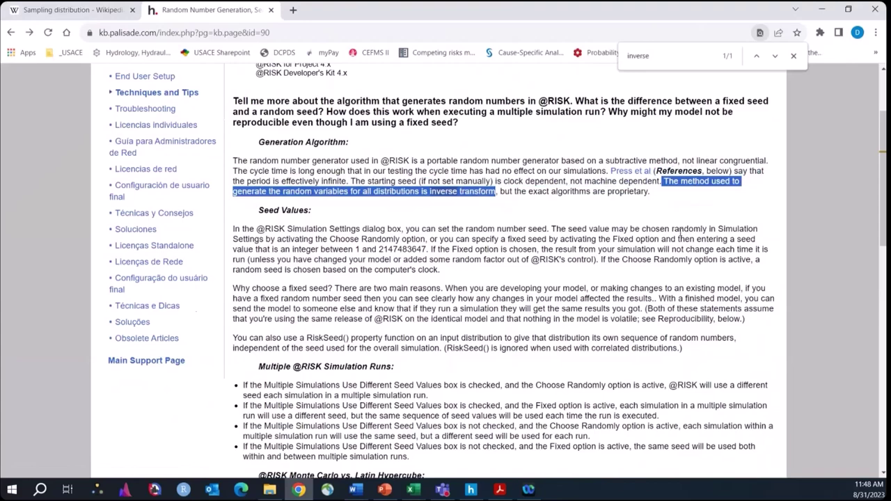
pyautogui.moveTo(500, 191); pyautogui.dragTo(657, 193)
pyautogui.click(616, 193)
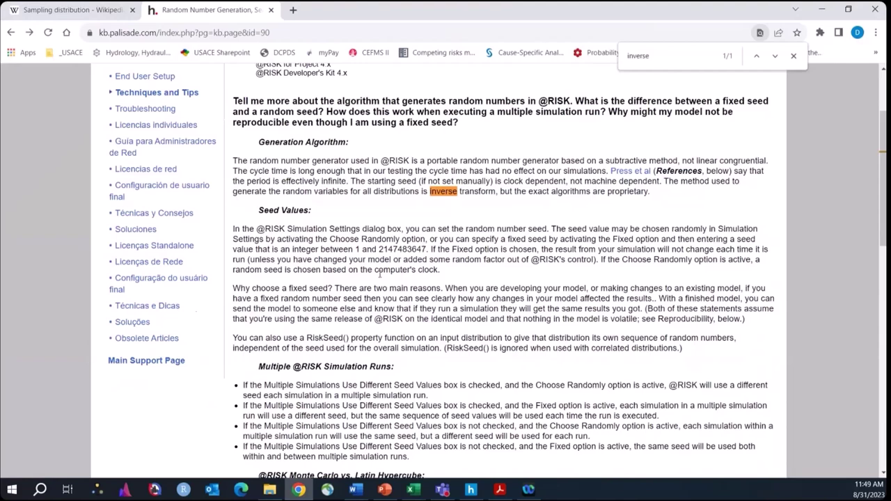
# Skim the rest of the random number generation article and close the browser window
pyautogui.scroll(-1, 380, 274)
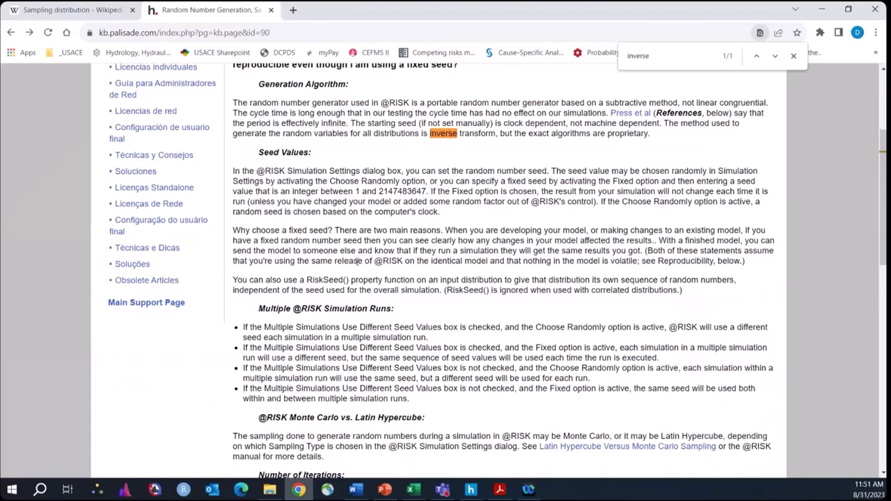
pyautogui.scroll(-3, 358, 261)
pyautogui.scroll(2, 348, 209)
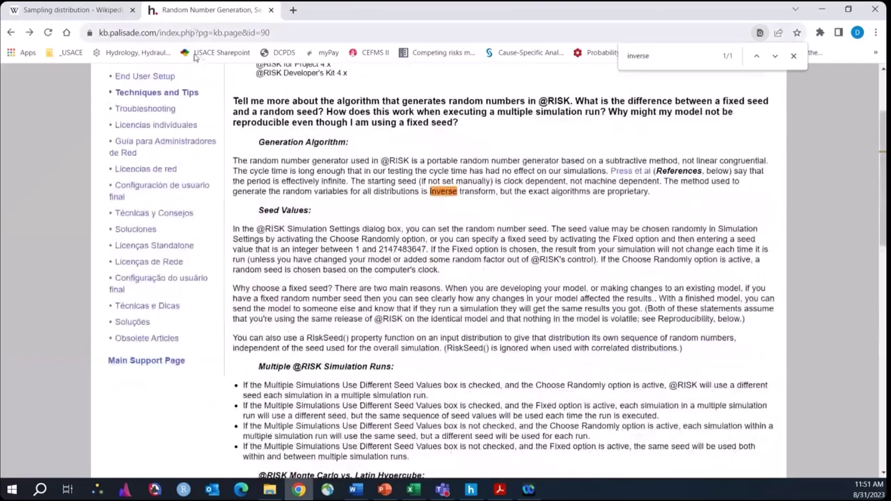
pyautogui.click(191, 32)
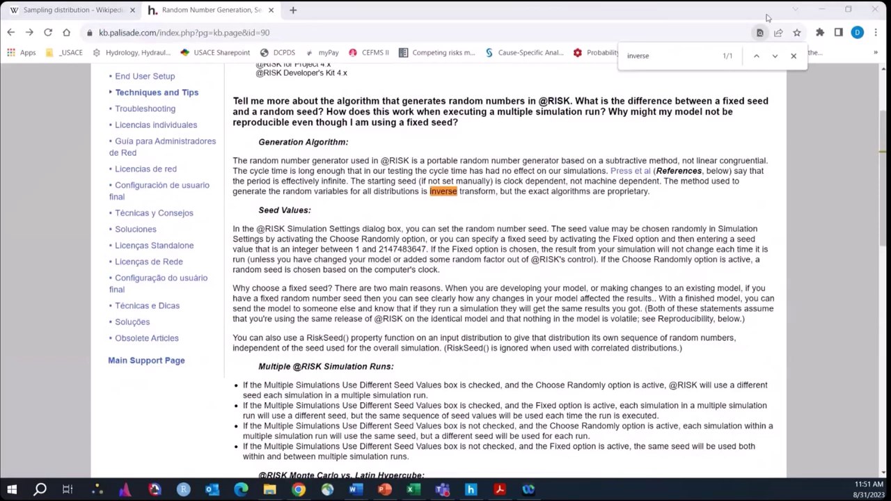
pyautogui.click(877, 9)
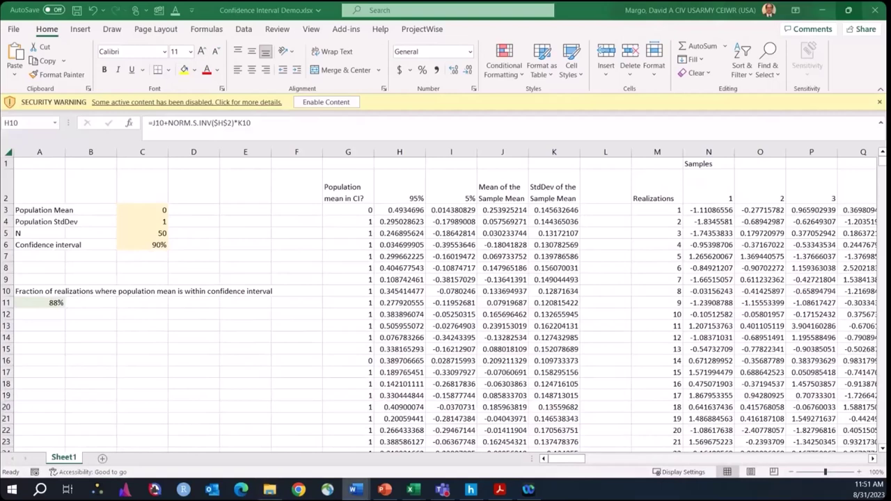
# Switch to the Word document DLS-106-E4-Monte Carlo 20220920.docx, maximize it and read the Task 1 practice instructions
pyautogui.click(354, 489)
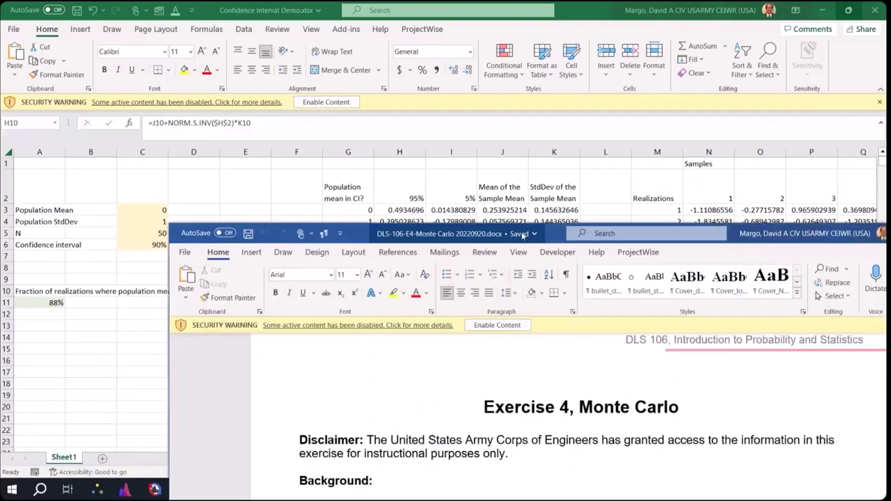
pyautogui.doubleClick(523, 234)
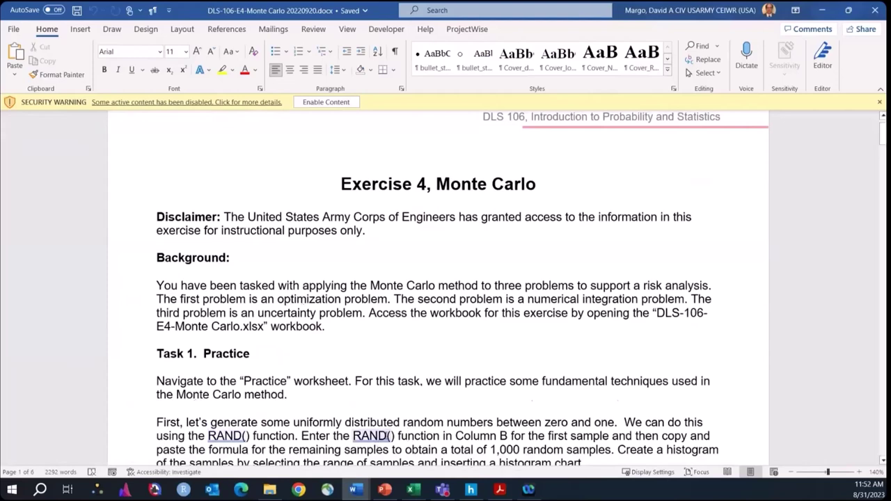
pyautogui.scroll(-2, 439, 292)
pyautogui.moveTo(208, 358); pyautogui.dragTo(244, 358)
pyautogui.click(273, 371)
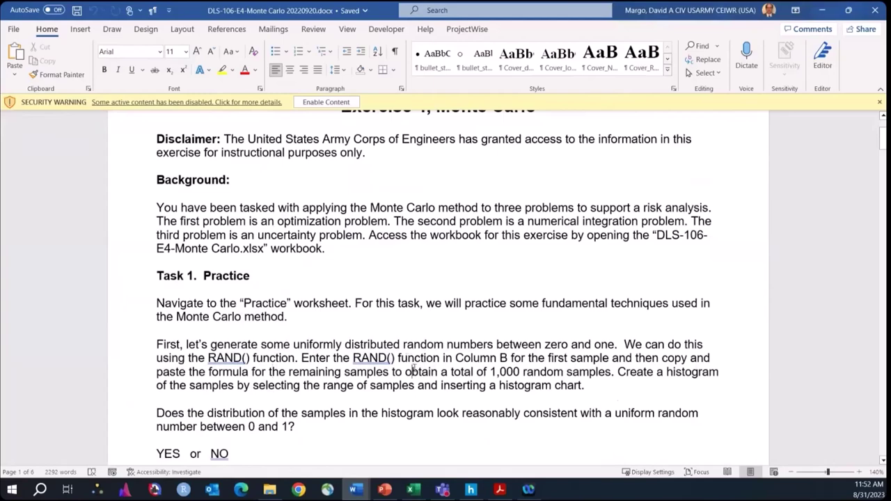
# Review the exercise instructions for Task 2 on optimization and Task 3 on numerical integration
pyautogui.scroll(-5, 414, 364)
pyautogui.scroll(-15, 414, 368)
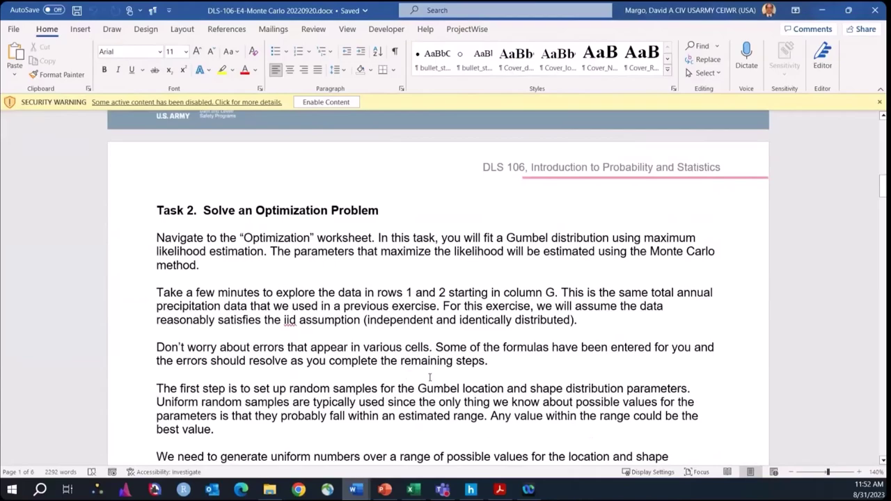
pyautogui.scroll(-15, 432, 376)
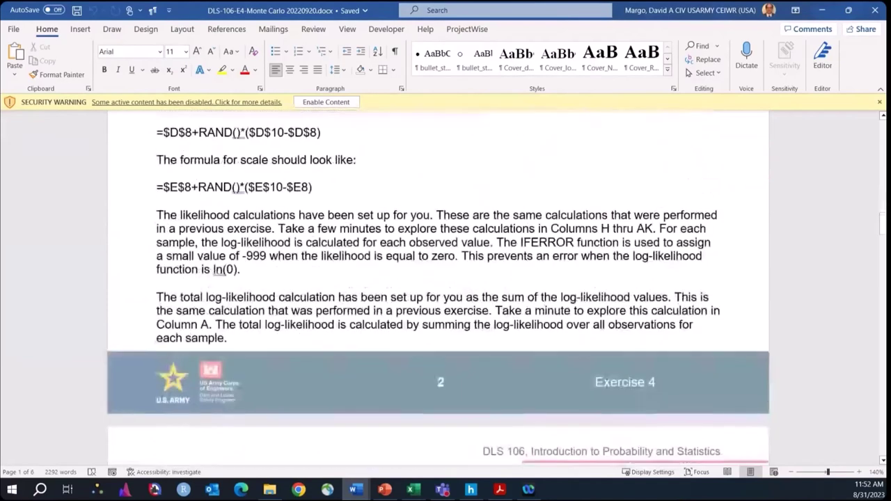
pyautogui.scroll(-10, 435, 377)
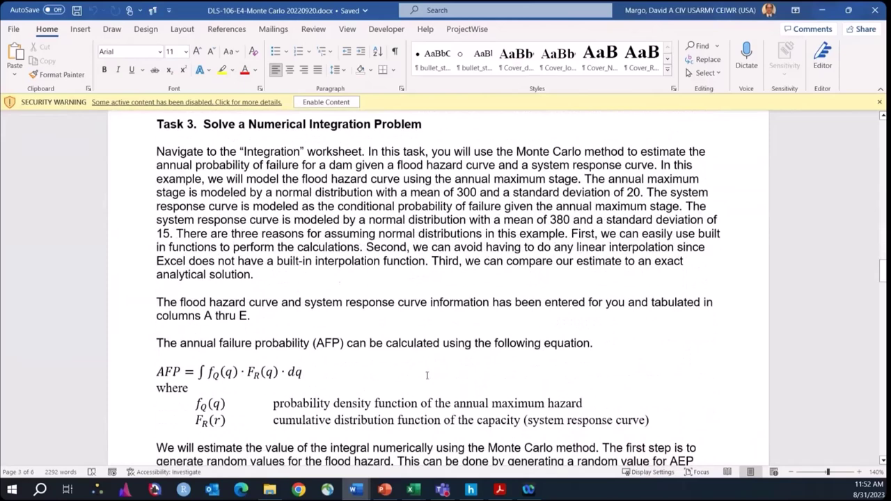
pyautogui.click(317, 219)
pyautogui.scroll(-5, 426, 260)
# Review Task 4 on the sliding monolith uncertainty problem through its probability of failure formula, and return toward the document's beginning
pyautogui.scroll(-20, 423, 258)
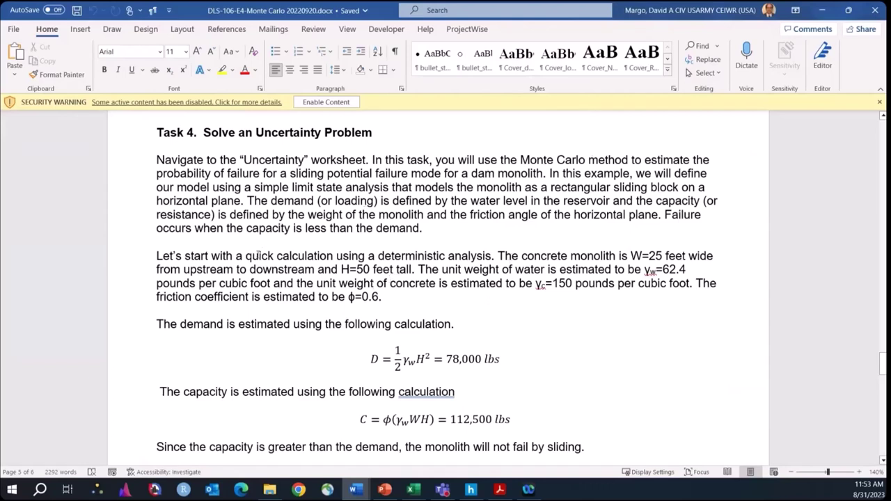
pyautogui.click(376, 257)
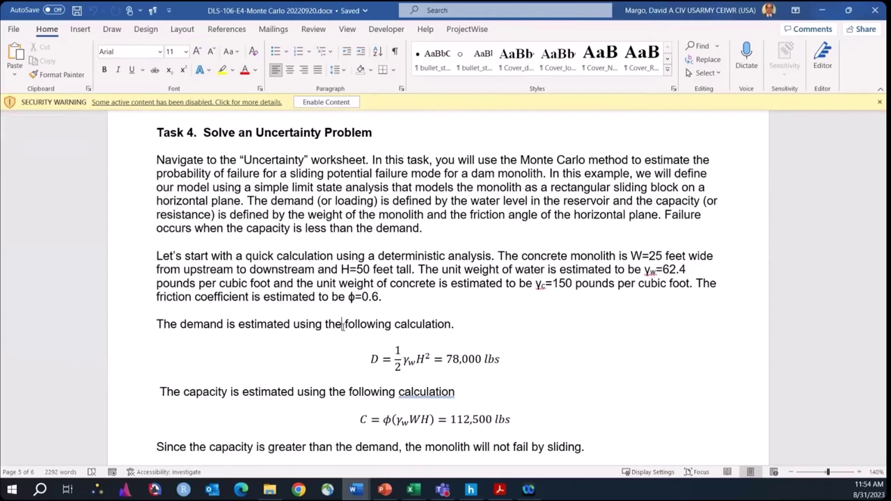
pyautogui.click(354, 214)
pyautogui.scroll(-1, 353, 212)
pyautogui.scroll(-15, 353, 212)
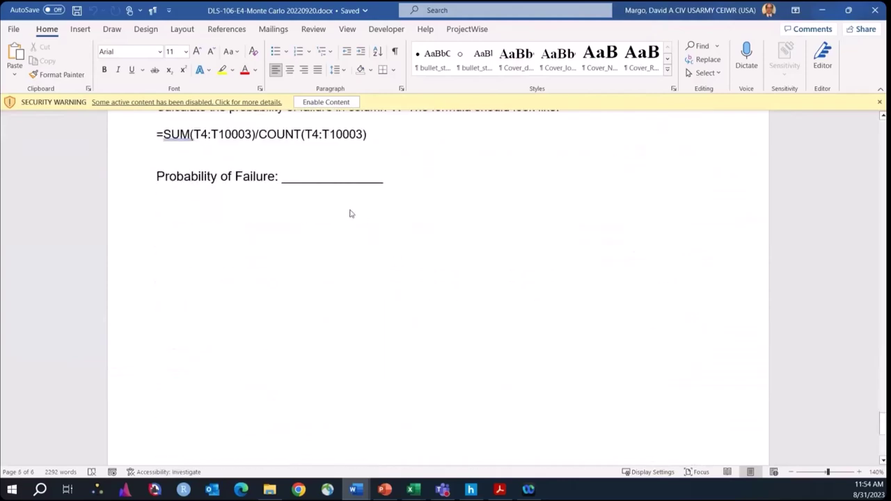
pyautogui.scroll(10, 351, 211)
pyautogui.scroll(12, 352, 211)
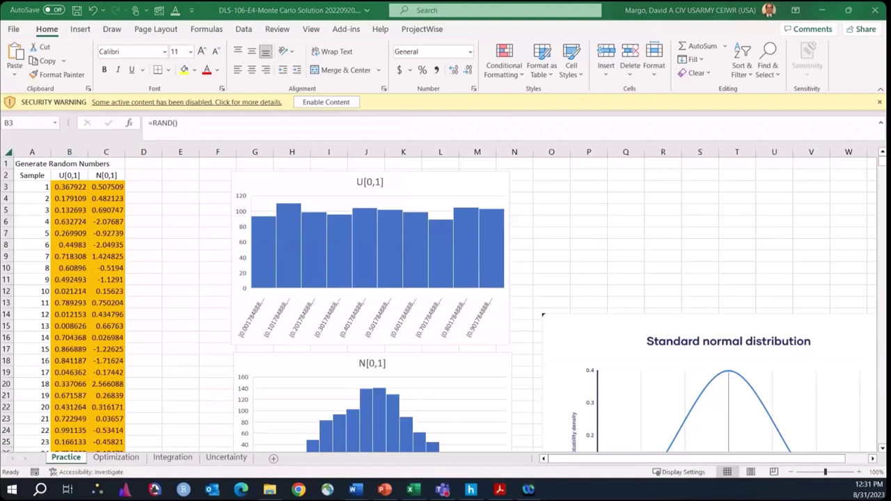
# Inspect the uniform random number formula in B3 on the Practice worksheet of the Monte Carlo solution workbook
pyautogui.click(68, 187)
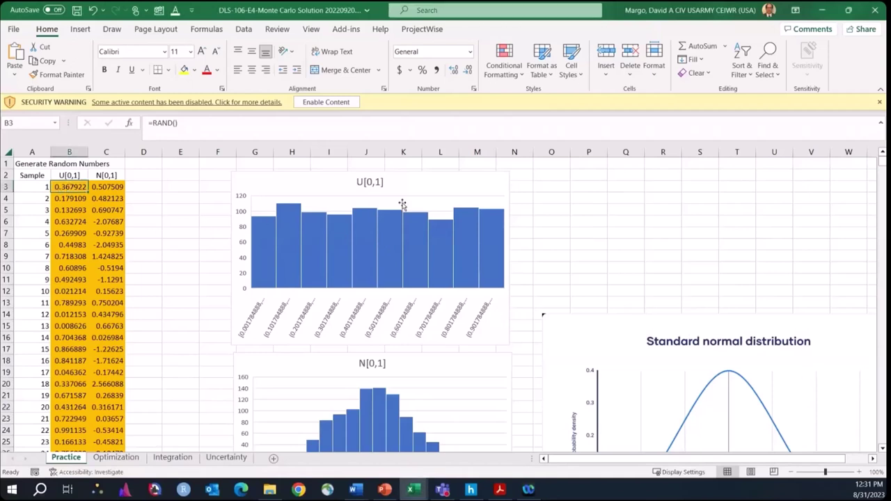
pyautogui.click(546, 223)
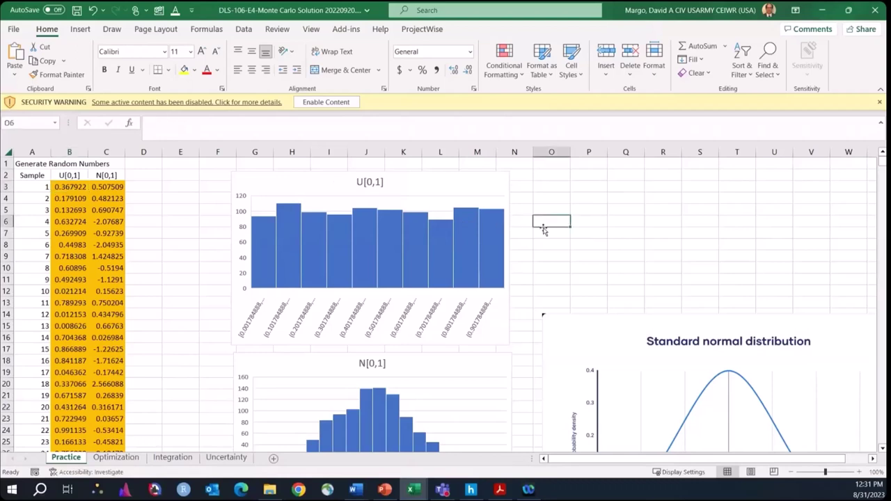
# Inspect the NORM.INV formula in C3 on the Practice worksheet, including its RAND() probability argument, and re-enter it to recalculate the samples
pyautogui.scroll(-1, 259, 227)
pyautogui.scroll(1, 237, 212)
pyautogui.click(105, 187)
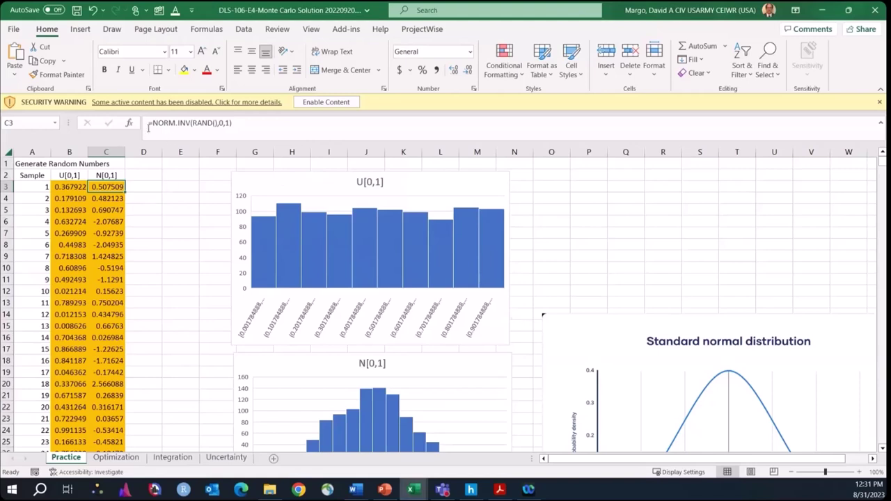
pyautogui.moveTo(148, 127); pyautogui.dragTo(217, 123)
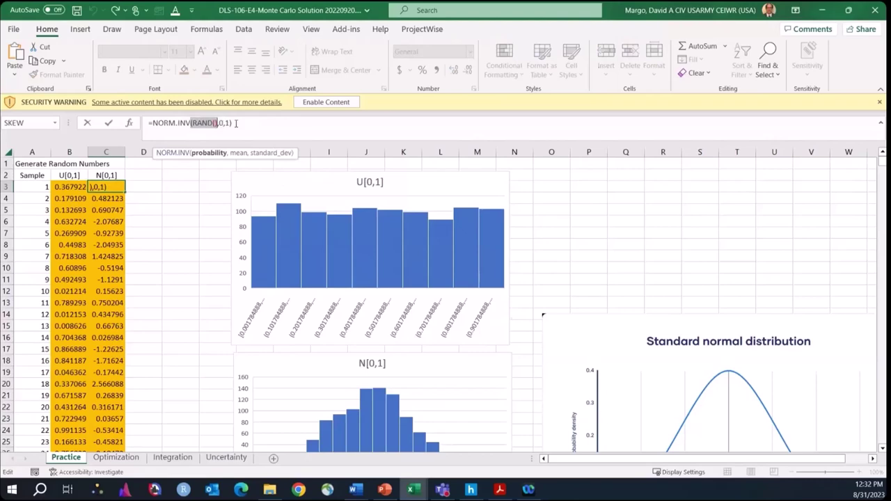
pyautogui.click(277, 124)
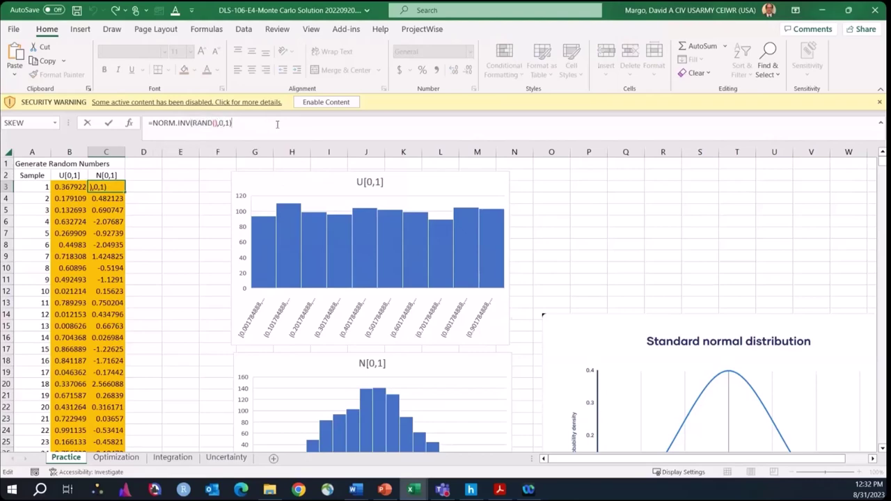
pyautogui.press('Return')
# Compare the N[0,1] histogram with the standard normal distribution picture beside it on the Practice worksheet
pyautogui.scroll(-3, 209, 275)
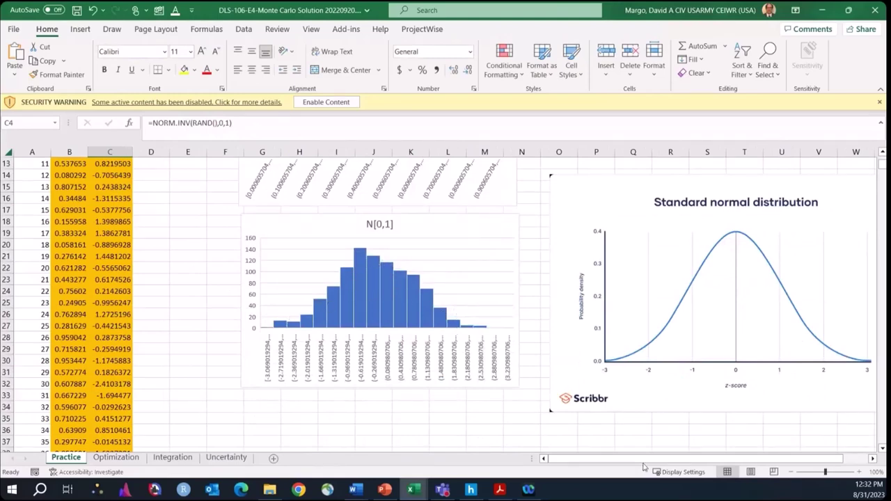
pyautogui.moveTo(644, 462); pyautogui.dragTo(658, 462)
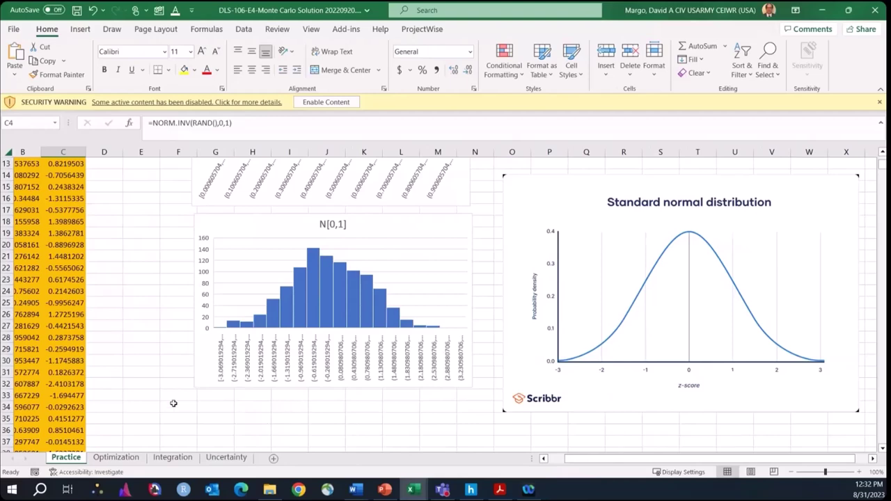
pyautogui.click(149, 370)
pyautogui.scroll(4, 150, 370)
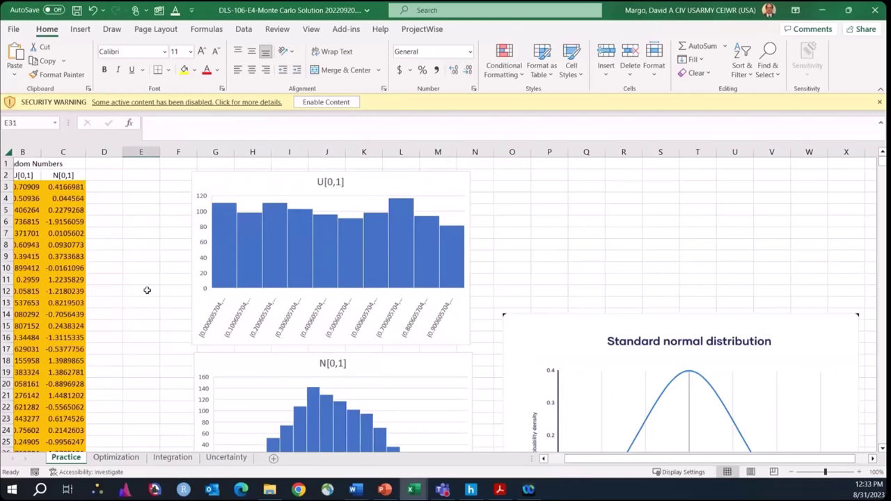
# Open the Optimization worksheet and examine the a and b bounds for the location and scale parameters in D7:E10
pyautogui.click(116, 457)
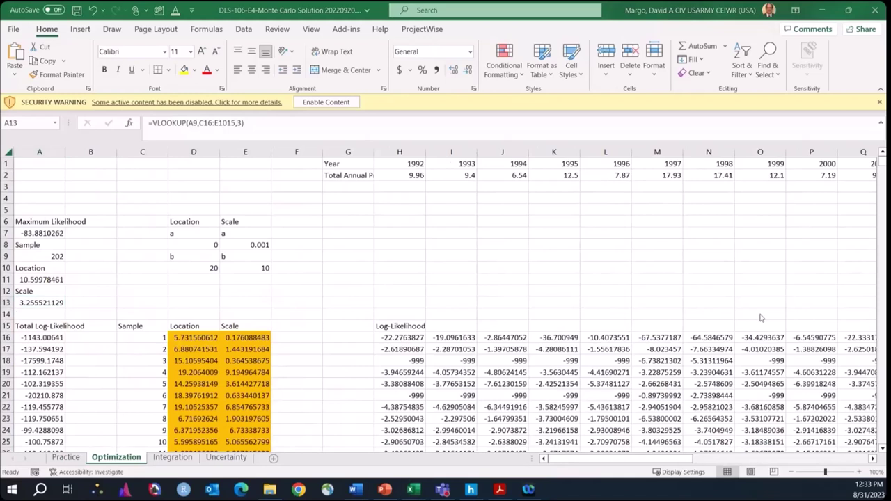
pyautogui.click(317, 253)
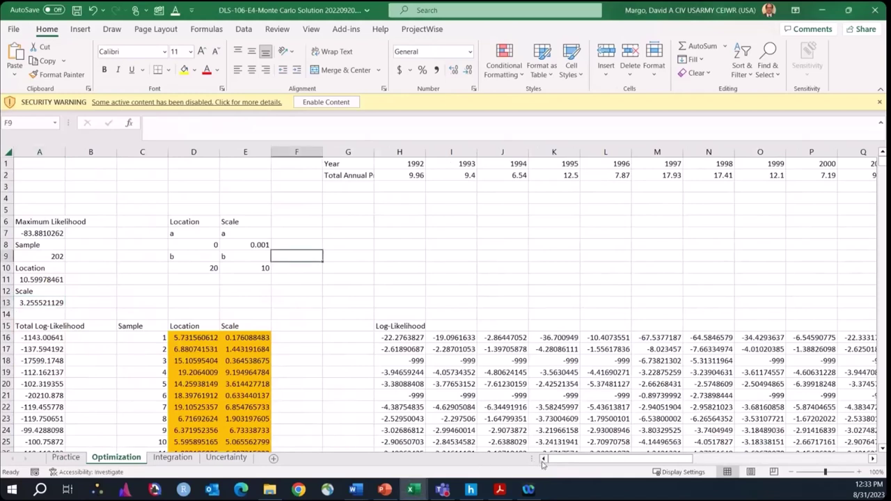
pyautogui.click(201, 339)
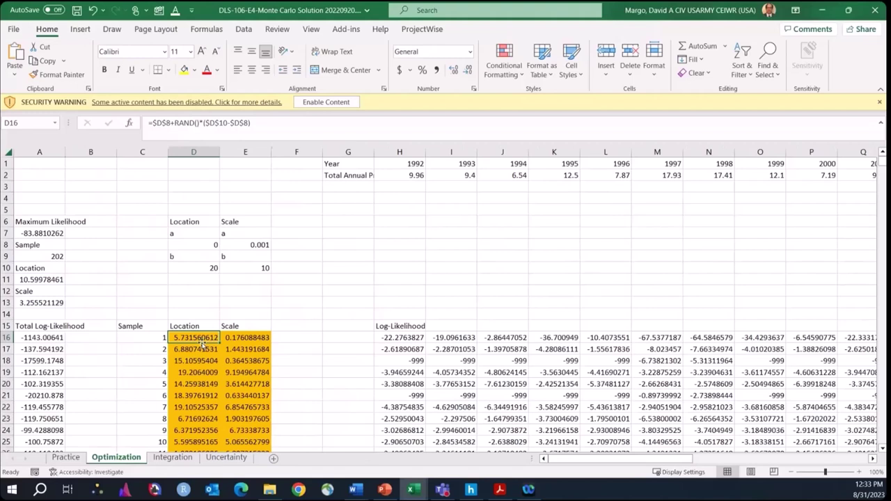
pyautogui.click(182, 234)
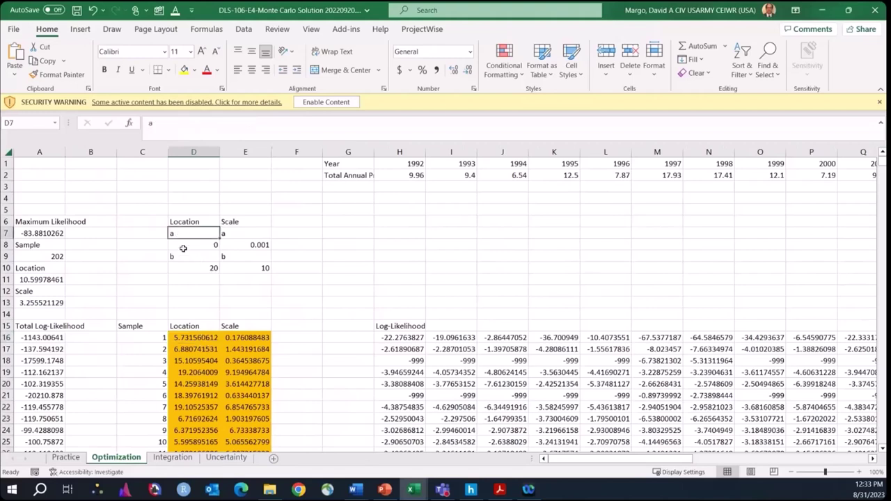
pyautogui.moveTo(183, 248); pyautogui.dragTo(179, 268)
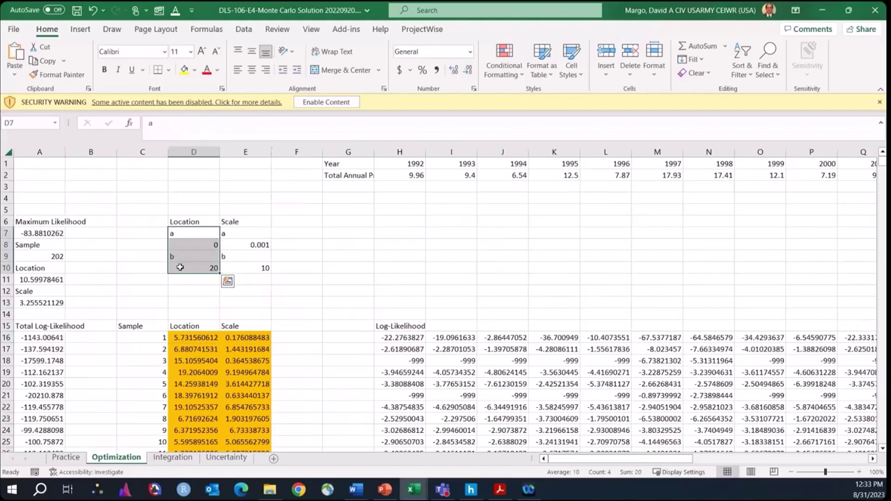
pyautogui.click(180, 267)
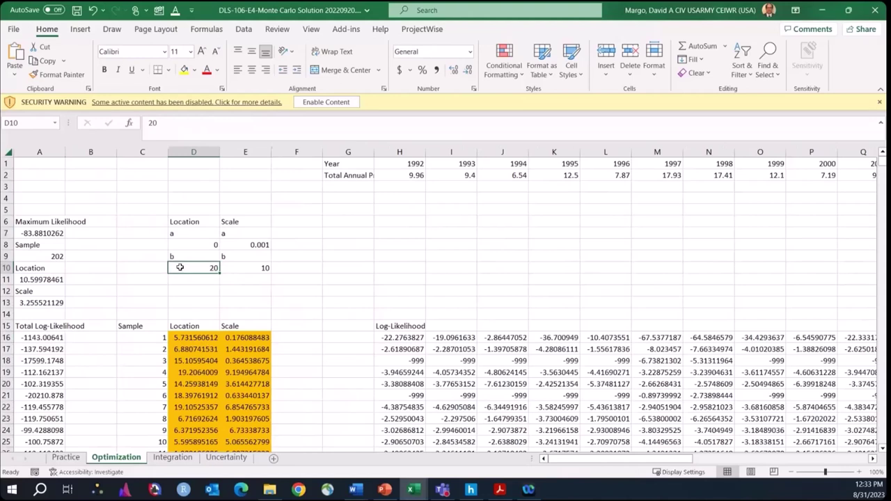
pyautogui.moveTo(185, 245); pyautogui.dragTo(187, 264)
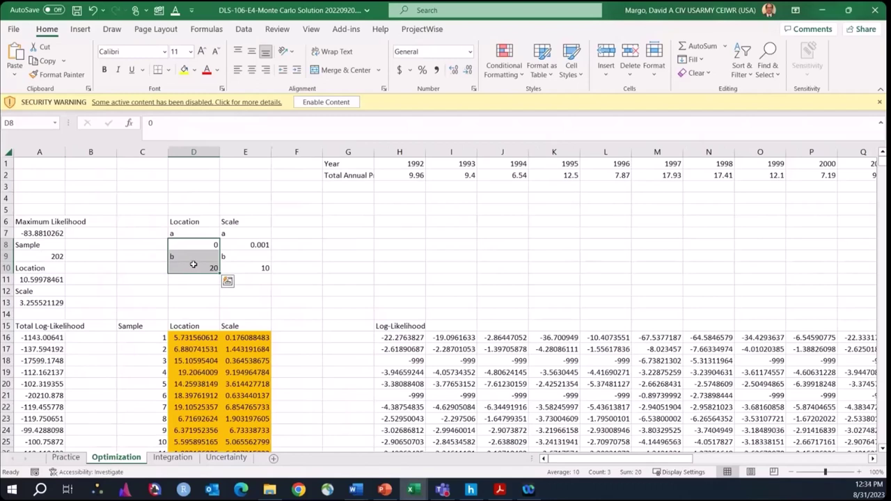
pyautogui.moveTo(245, 244); pyautogui.dragTo(254, 263)
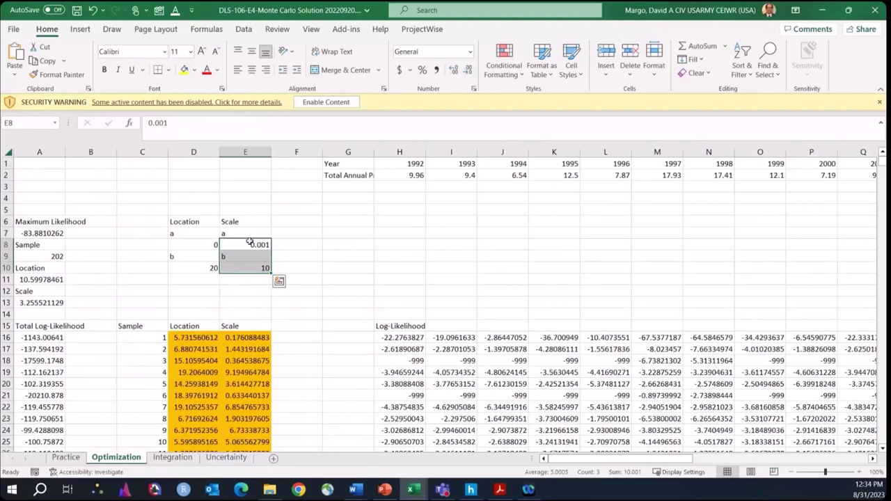
pyautogui.moveTo(185, 234); pyautogui.dragTo(234, 269)
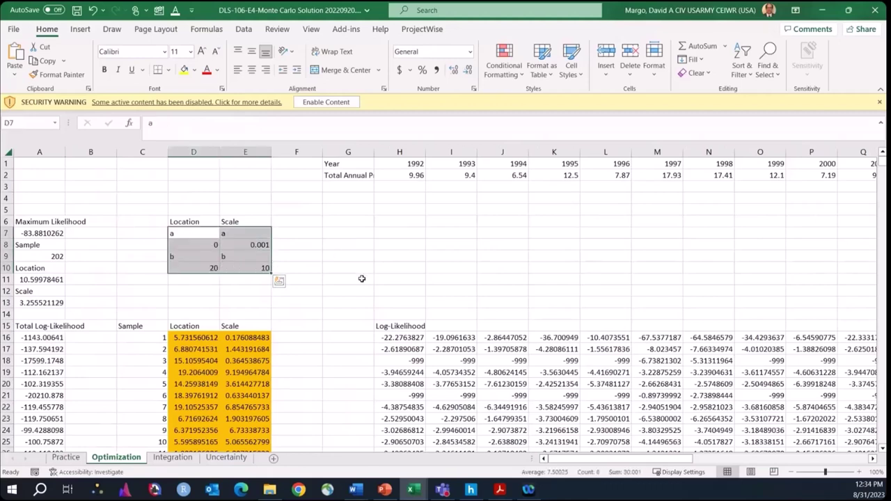
pyautogui.click(346, 269)
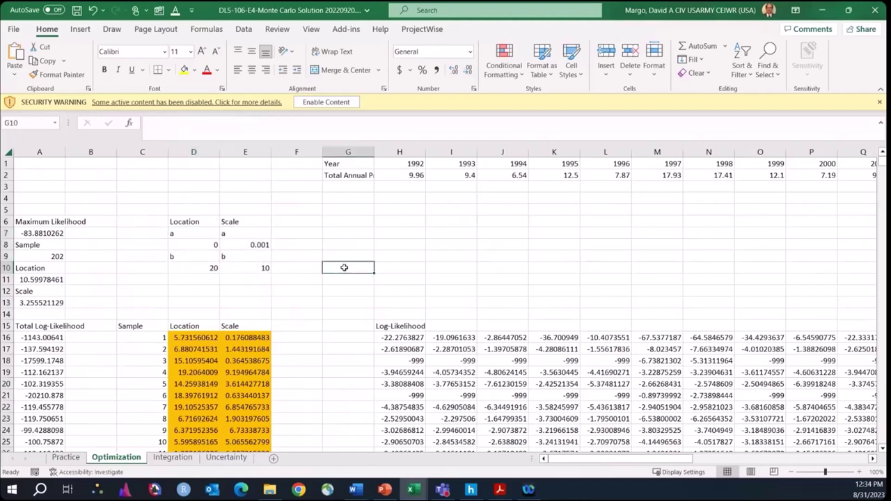
# Inspect the RAND() part of the location sampling formula in D16, re-enter it, and check the location and scale bounds
pyautogui.click(196, 339)
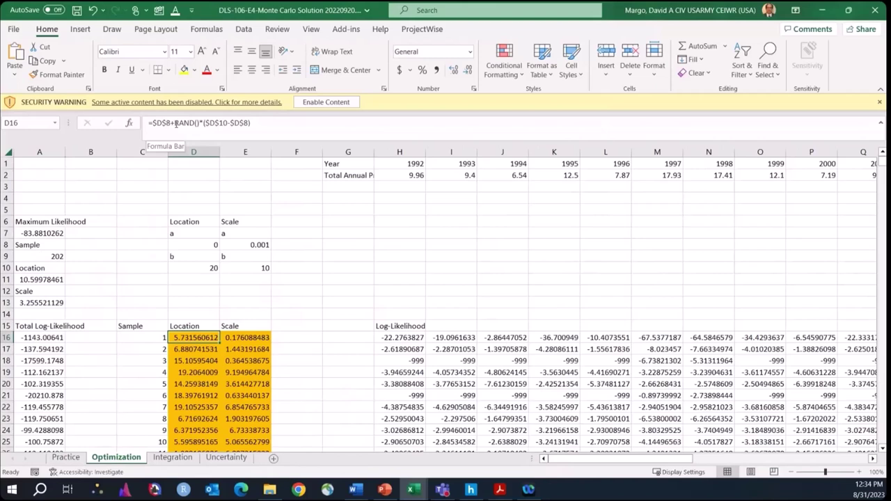
pyautogui.moveTo(175, 123)
pyautogui.mouseDown()
pyautogui.moveTo(200, 123)
pyautogui.moveTo(175, 123)
pyautogui.mouseUp()
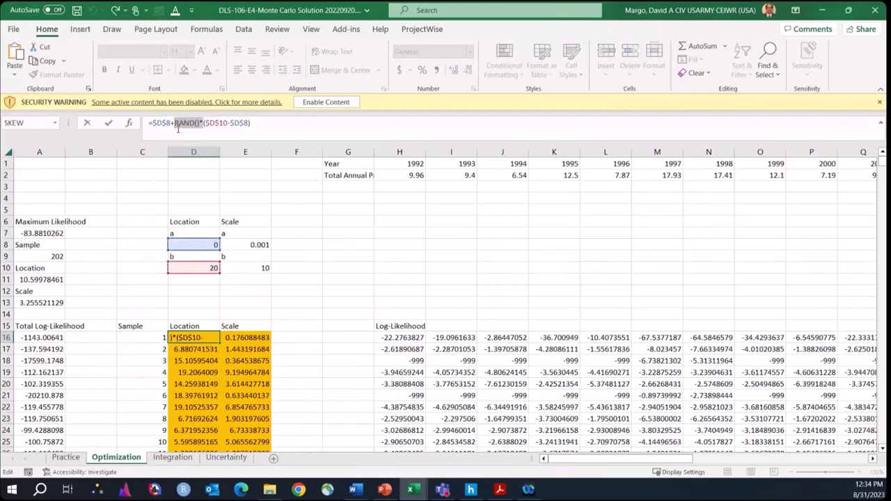
pyautogui.press('Return')
pyautogui.moveTo(195, 244); pyautogui.dragTo(199, 267)
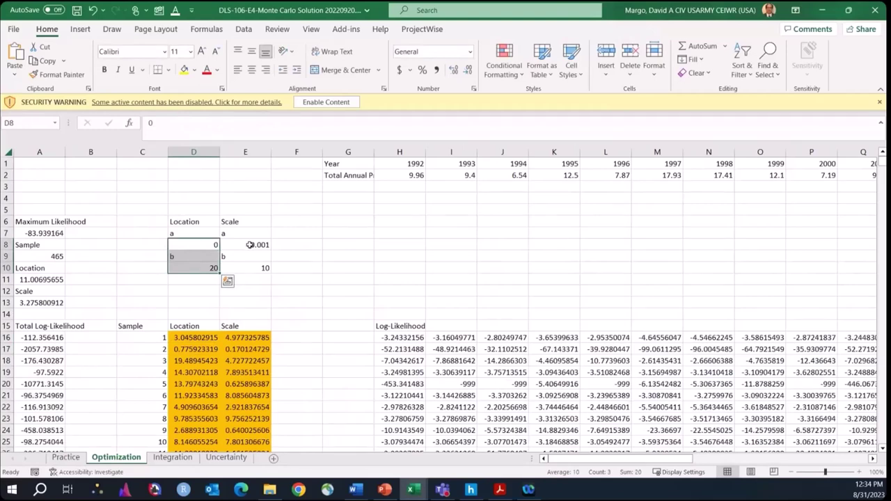
pyautogui.moveTo(256, 244); pyautogui.dragTo(259, 269)
pyautogui.click(258, 268)
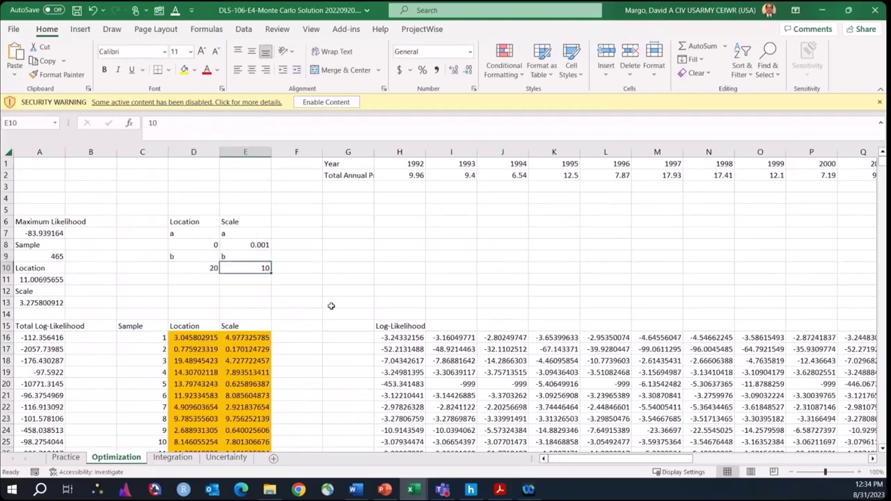
# Review the list of location and scale samples and inspect the sampling formulas in D16 and E16
pyautogui.scroll(-1, 330, 306)
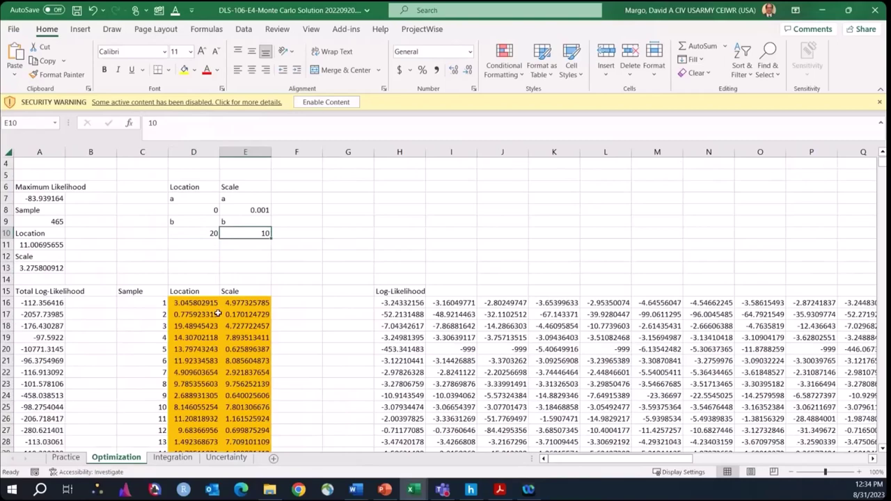
pyautogui.scroll(-5, 217, 314)
pyautogui.scroll(6, 217, 314)
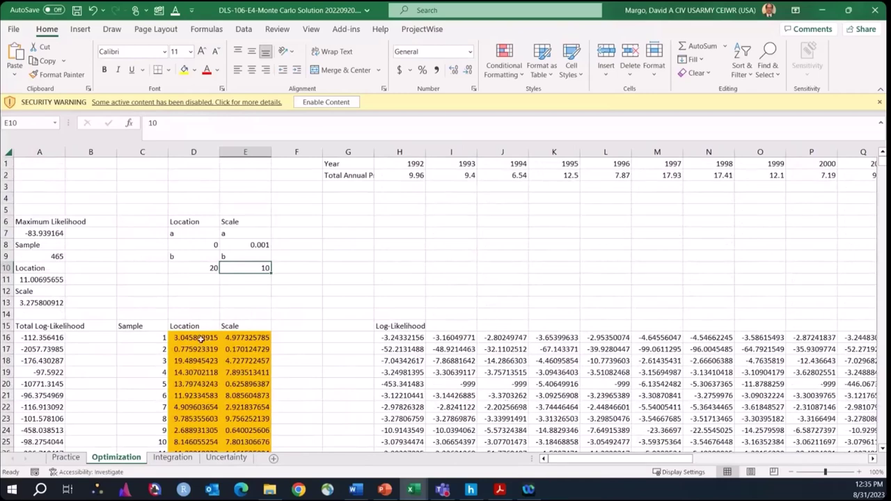
pyautogui.click(199, 338)
pyautogui.click(241, 338)
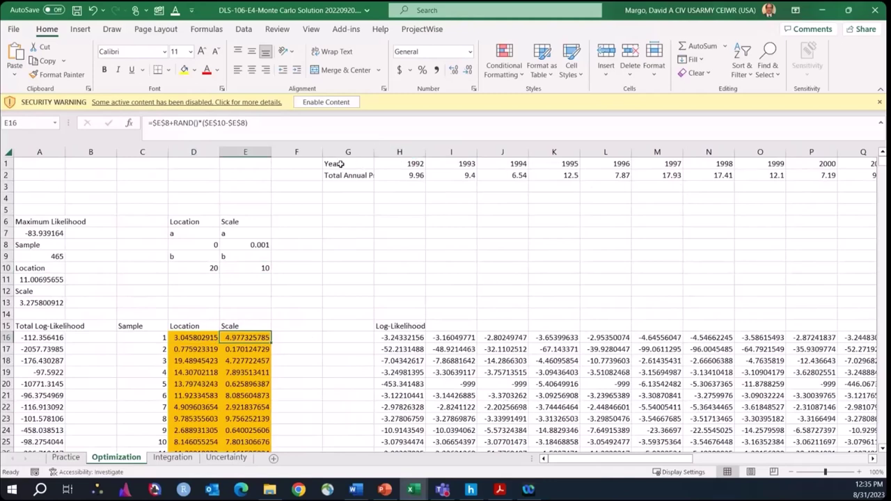
# Examine the annual data in rows 1 and 2, the log-likelihood formula in H16, and its total in A16 for the first parameter pair
pyautogui.moveTo(348, 165); pyautogui.dragTo(628, 178)
pyautogui.click(627, 178)
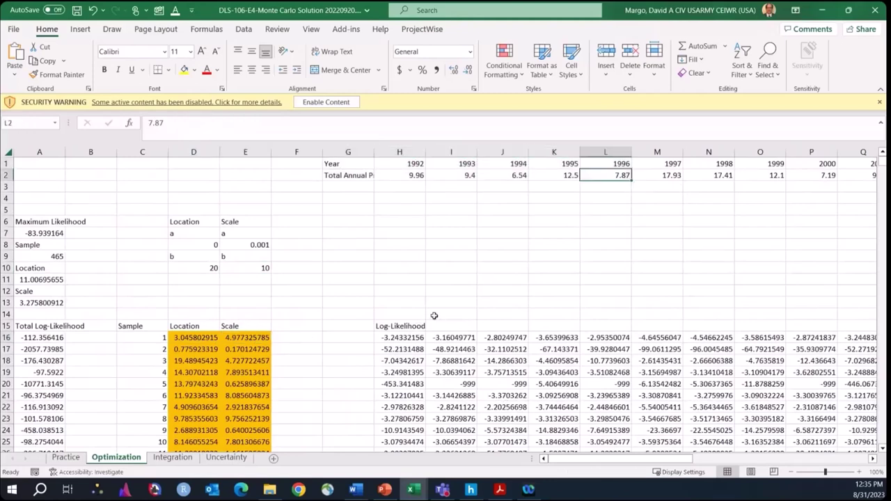
pyautogui.click(407, 338)
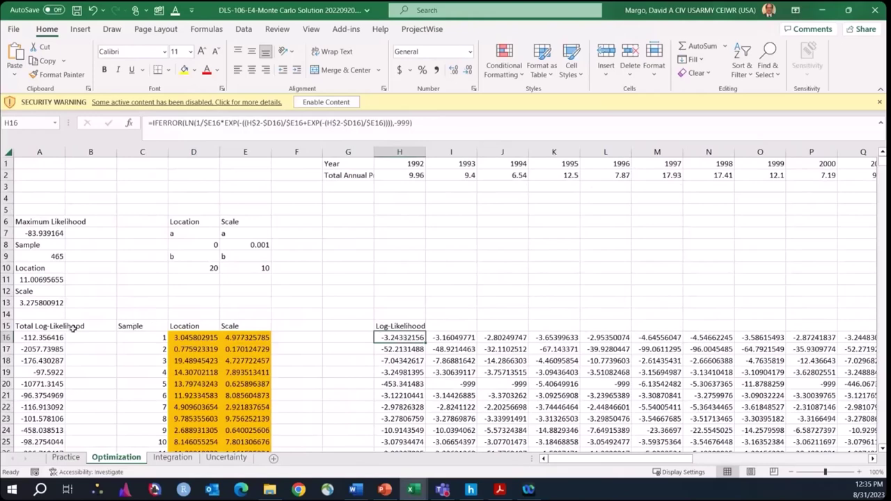
pyautogui.click(53, 336)
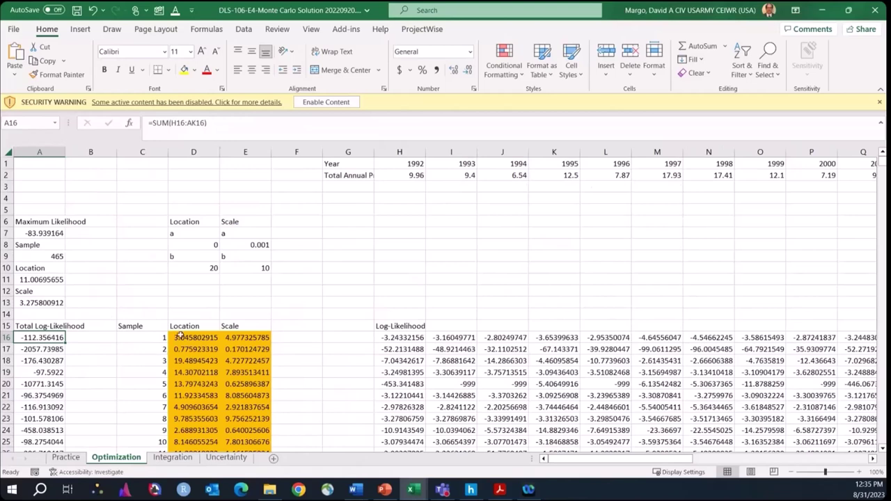
pyautogui.click(199, 337)
pyautogui.hotkey('shift', 'Right')
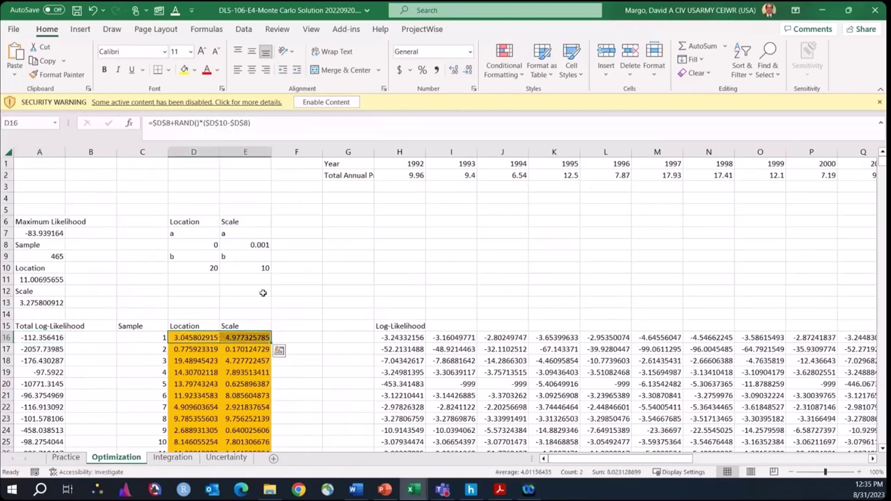
pyautogui.click(315, 270)
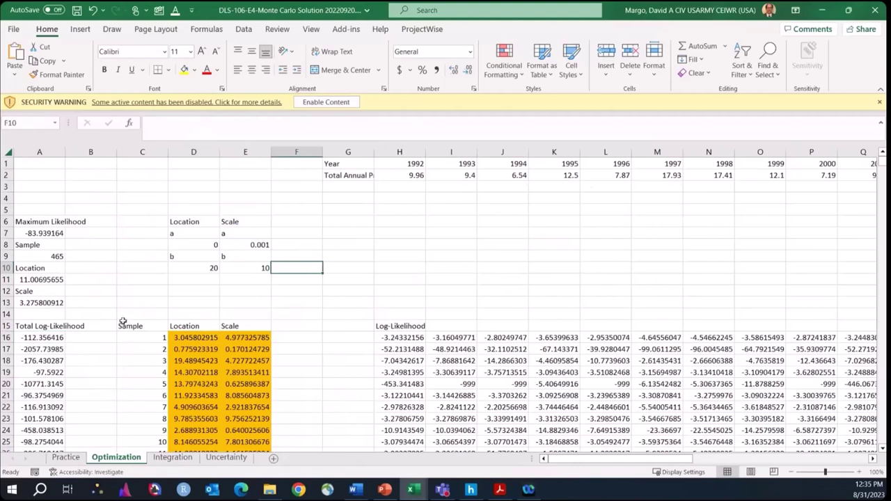
# Inspect the range used by the maximum likelihood formula in A7 and leave the formula without saving any edit
pyautogui.click(44, 233)
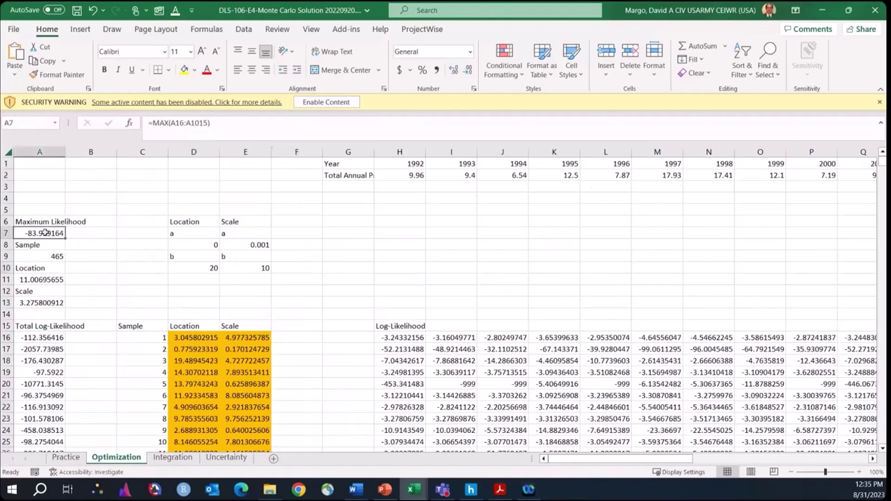
pyautogui.click(188, 124)
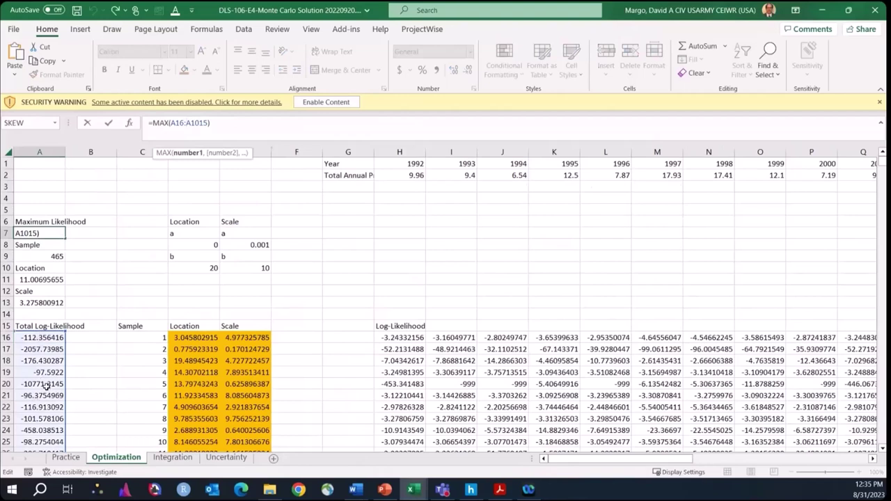
pyautogui.click(329, 289)
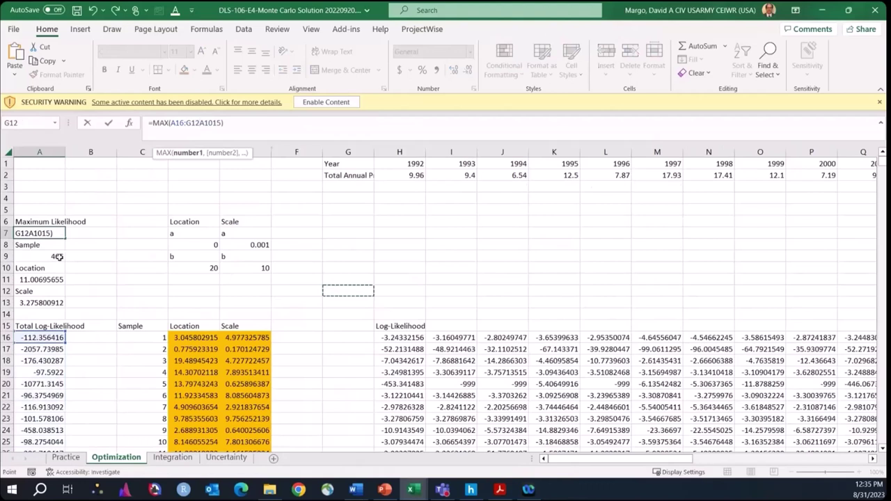
pyautogui.press('Escape')
# Inspect the VLOOKUP formulas that return the best sample number in A9, its location in A11 and its scale in A13
pyautogui.click(59, 257)
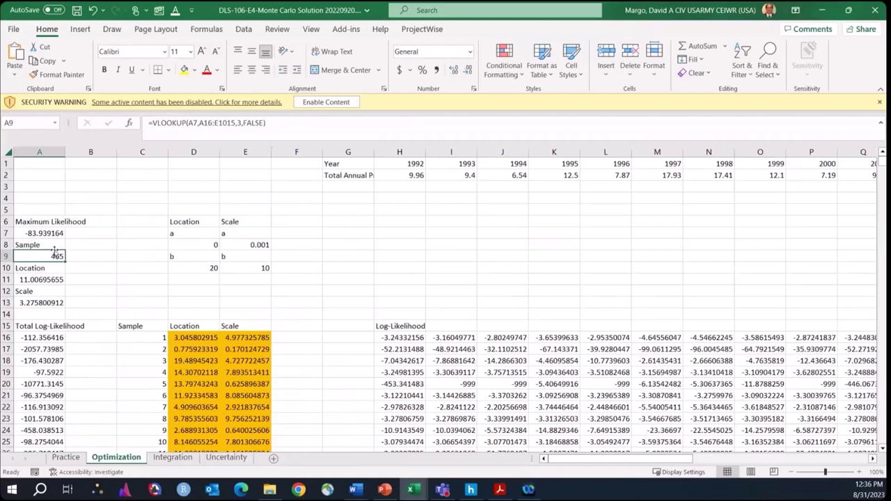
pyautogui.click(43, 278)
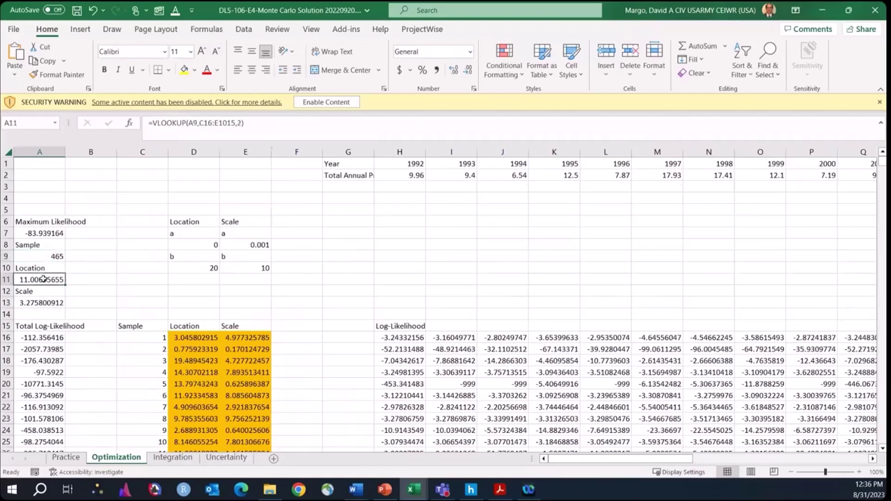
pyautogui.click(42, 303)
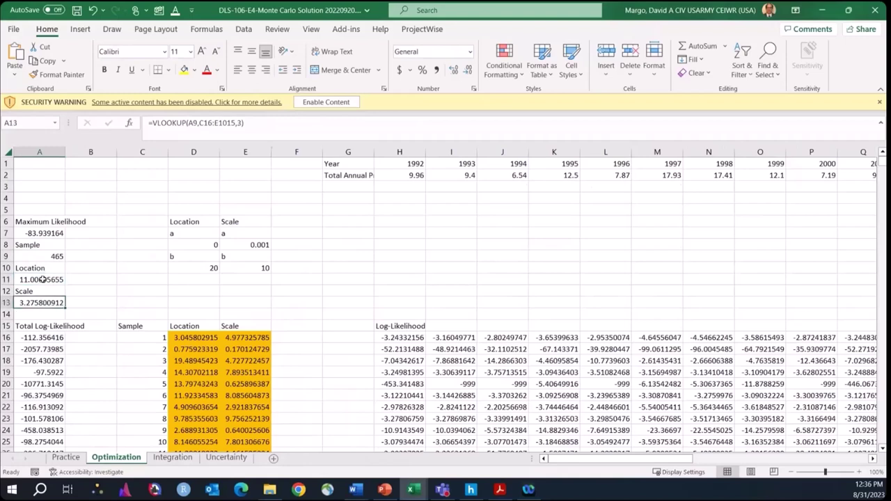
pyautogui.click(42, 279)
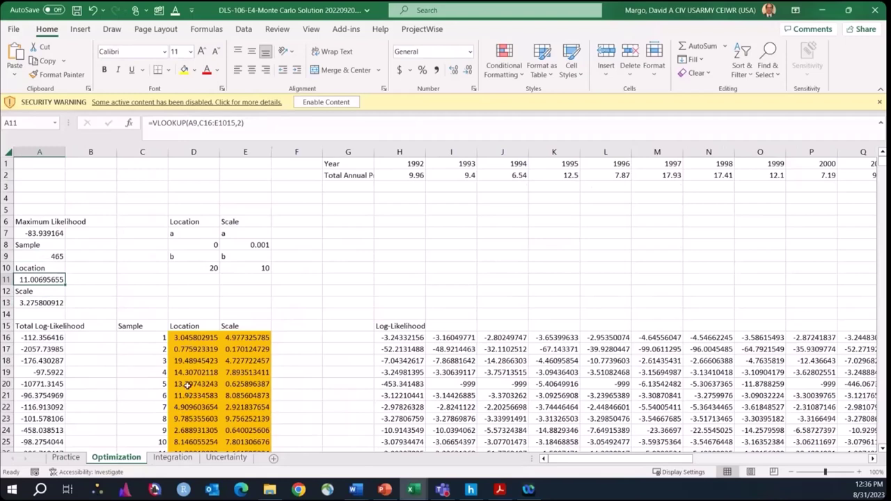
# Check the best-fit location in A11, then recalculate the Optimization sheet twice to draw new location and scale samples
pyautogui.click(292, 313)
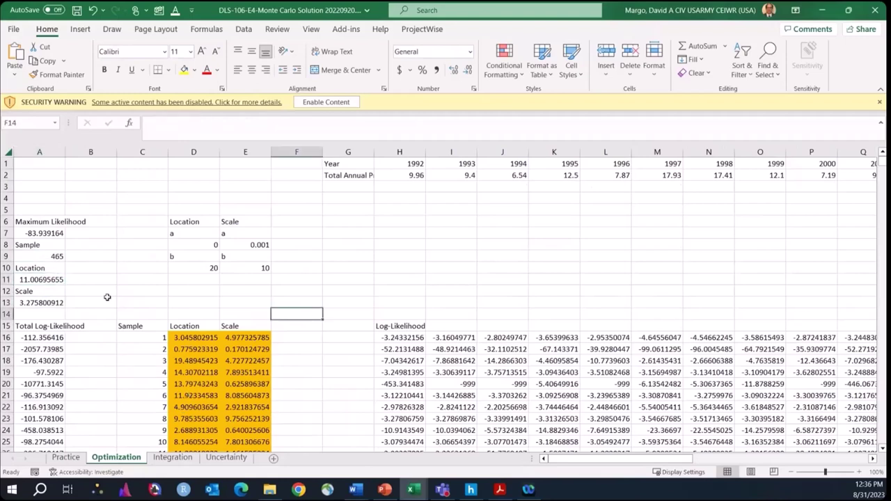
pyautogui.click(43, 279)
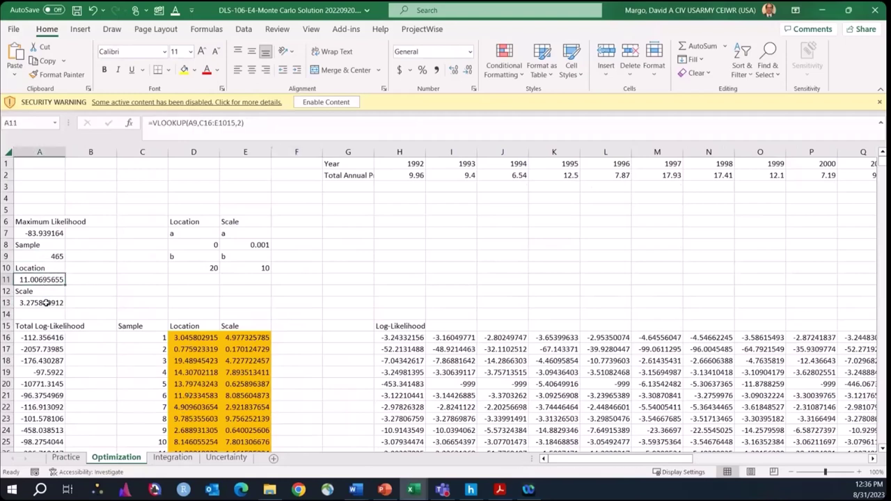
pyautogui.click(291, 287)
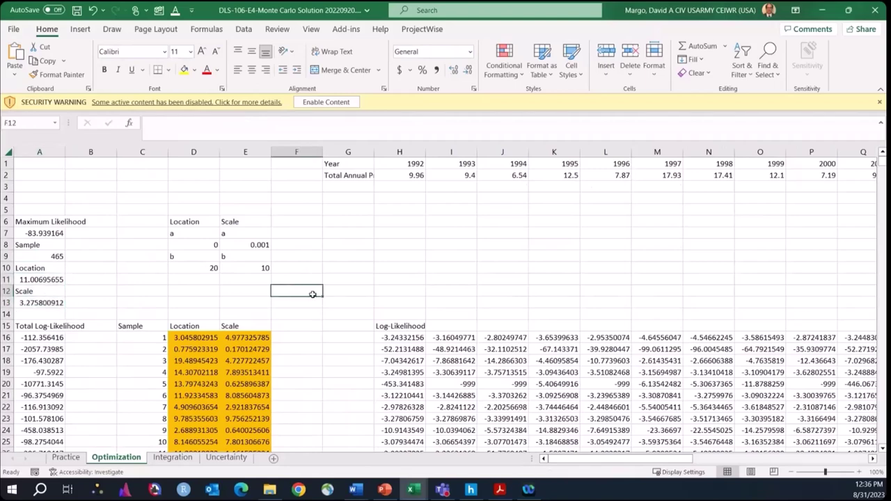
pyautogui.press('F9')
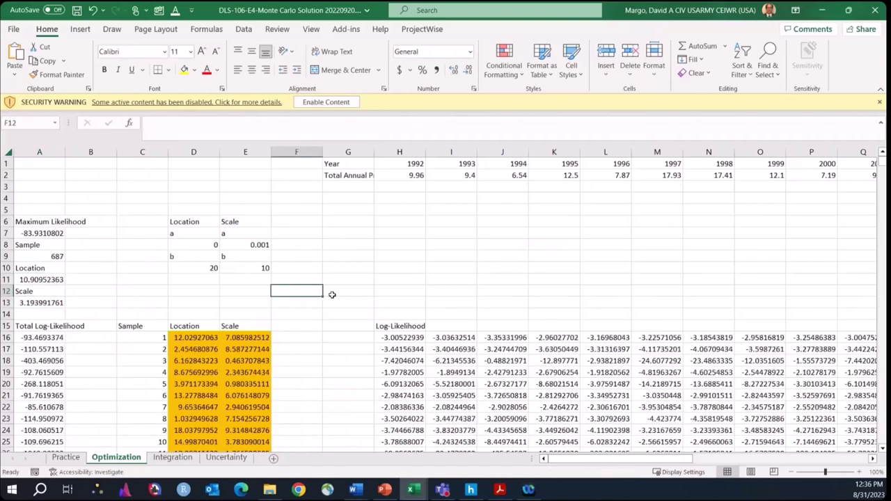
pyautogui.press('F9')
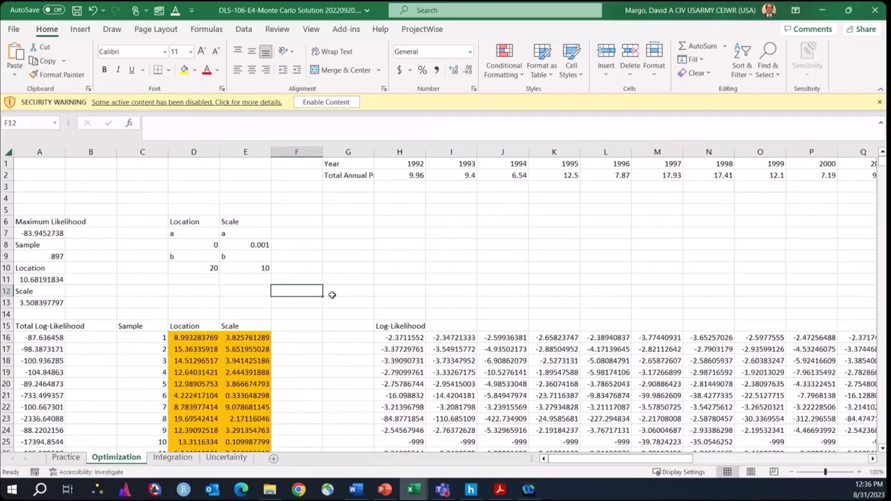
# Recalculate the samples several more times while comparing the maximum likelihood, best sample, location and scale in A7 through A13
pyautogui.click(37, 233)
pyautogui.click(49, 255)
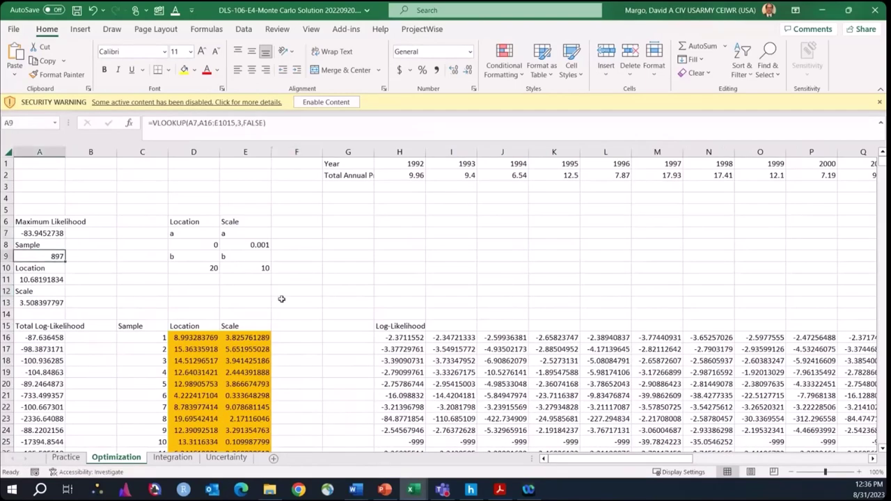
pyautogui.moveTo(38, 279); pyautogui.dragTo(42, 302)
pyautogui.click(42, 302)
pyautogui.press('F9')
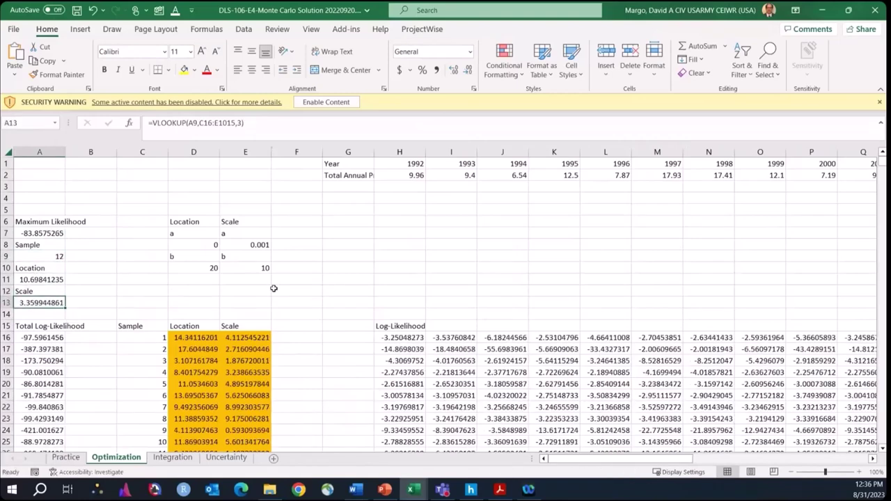
pyautogui.press('F9')
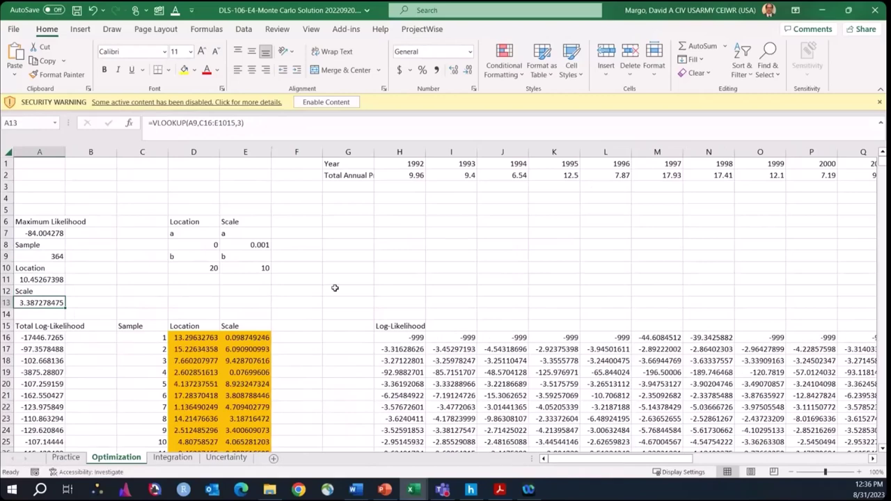
pyautogui.moveTo(49, 283); pyautogui.dragTo(43, 301)
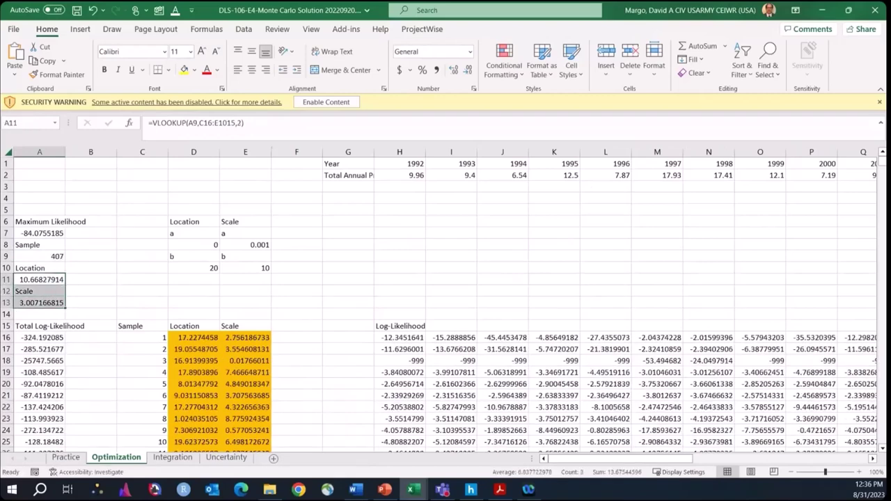
pyautogui.hotkey('alt', 'Tab')
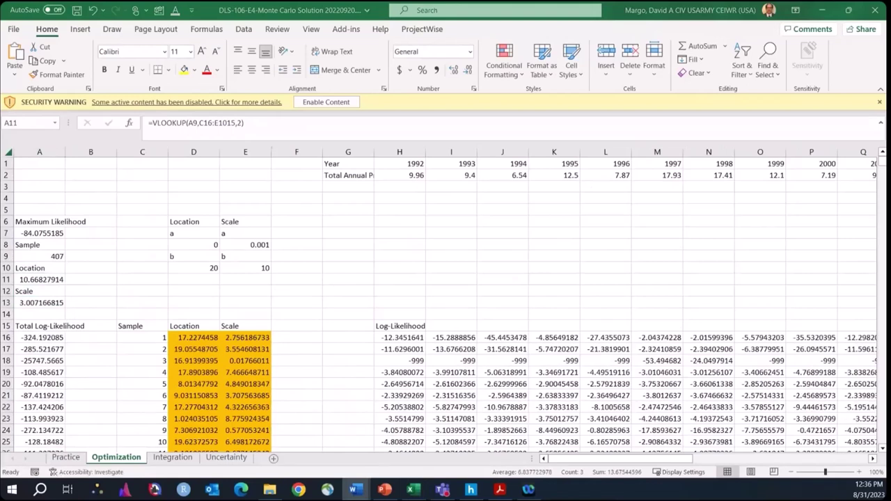
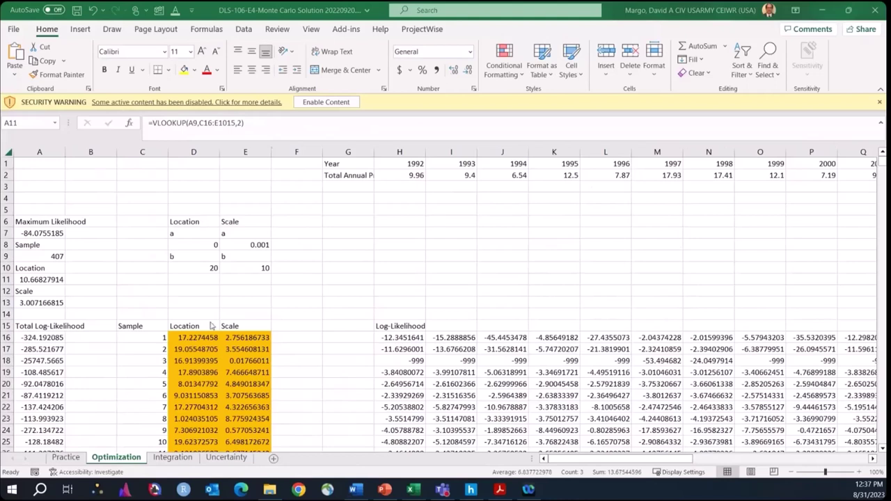
pyautogui.click(293, 292)
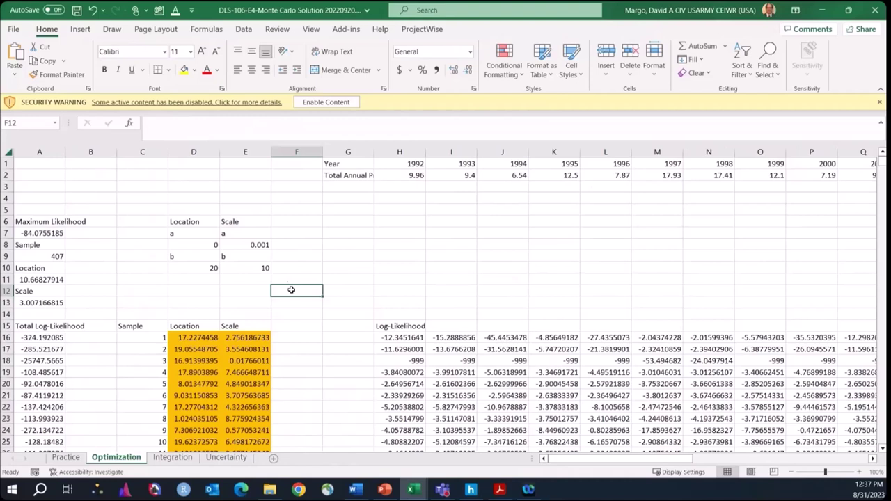
pyautogui.click(287, 278)
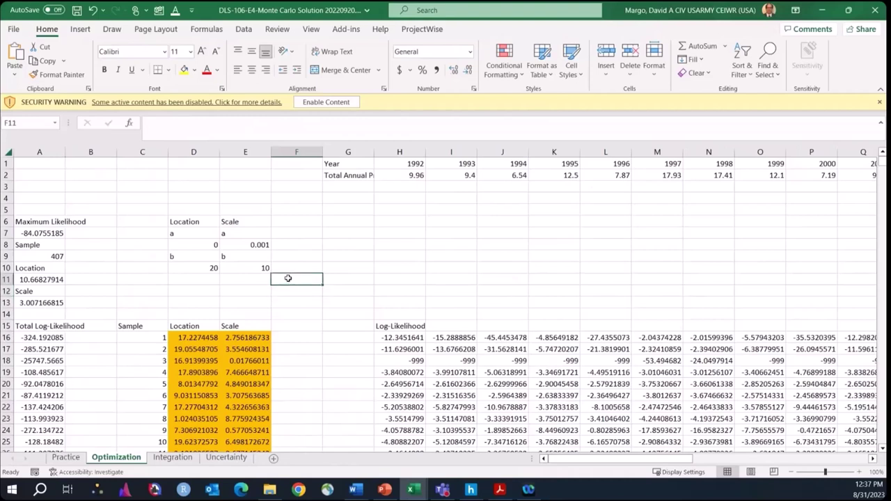
pyautogui.click(288, 291)
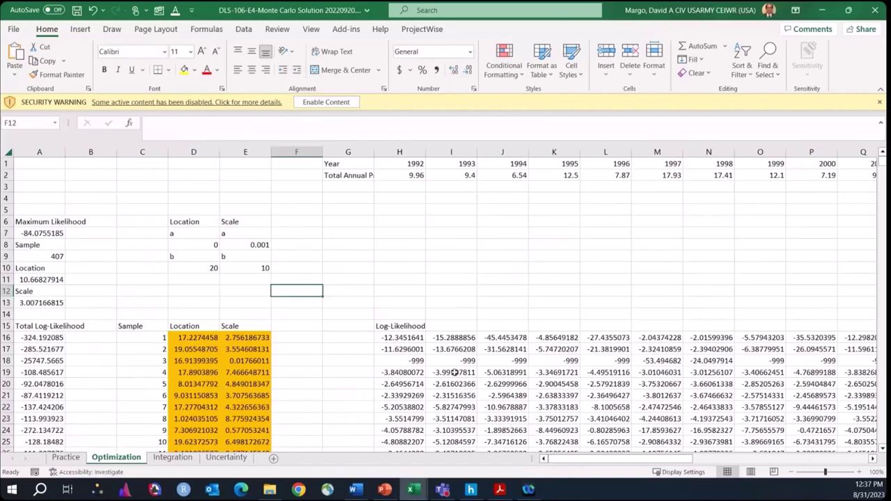
pyautogui.moveTo(879, 202); pyautogui.dragTo(696, 244)
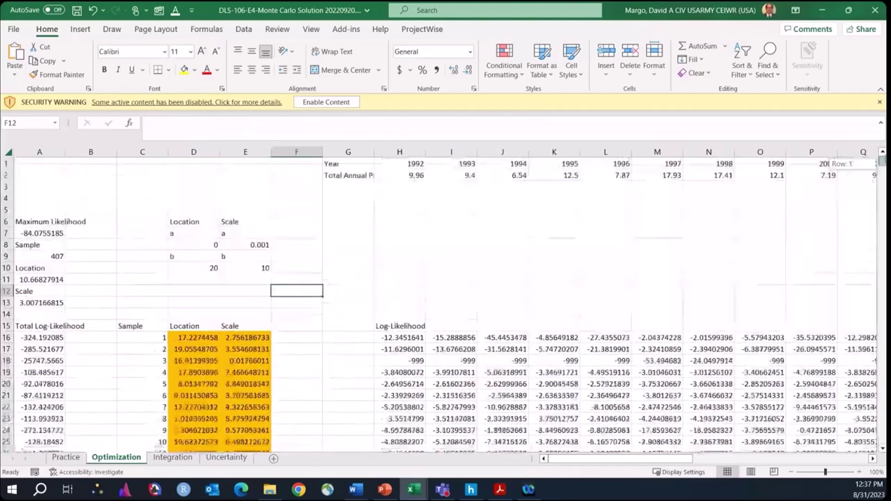
pyautogui.click(194, 292)
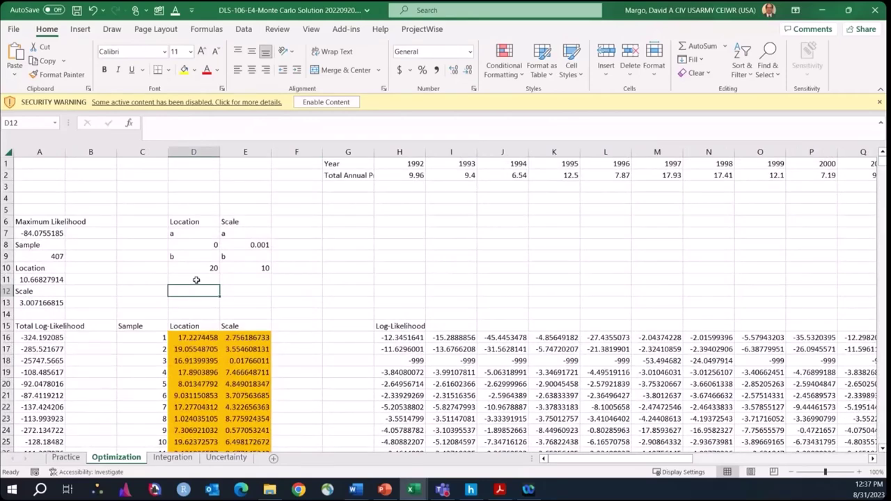
pyautogui.click(298, 281)
pyautogui.click(199, 293)
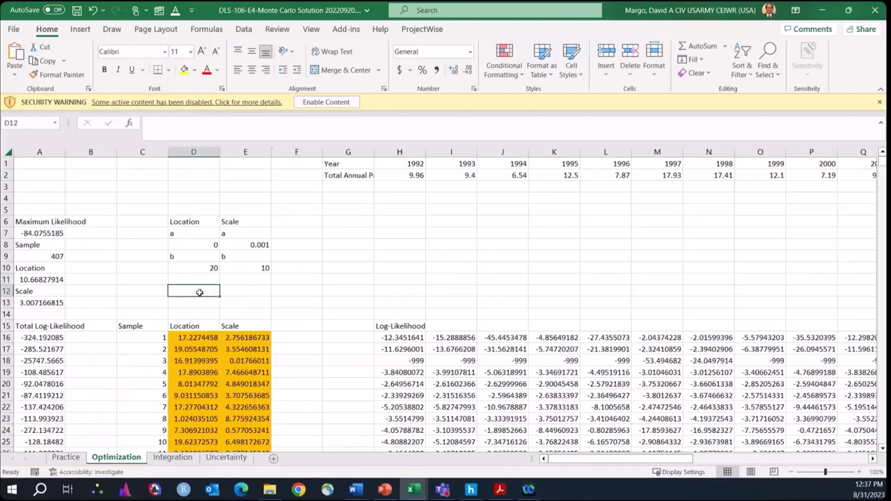
pyautogui.click(254, 291)
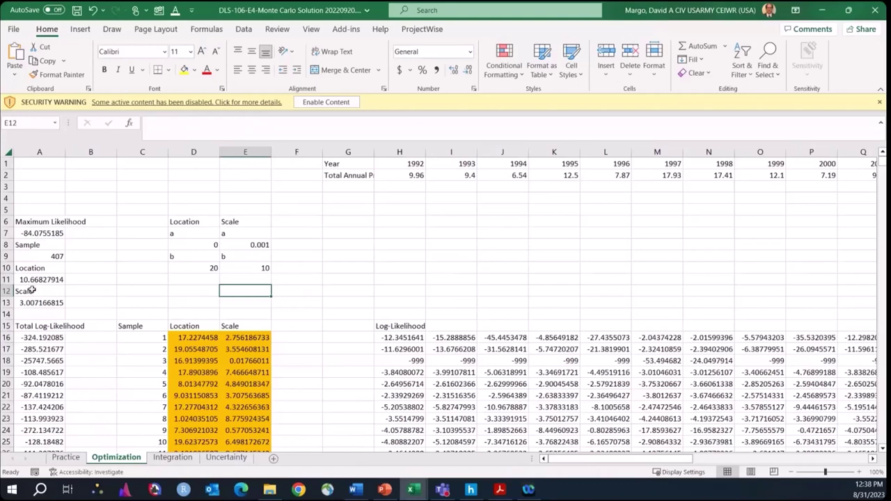
pyautogui.click(313, 268)
pyautogui.click(43, 279)
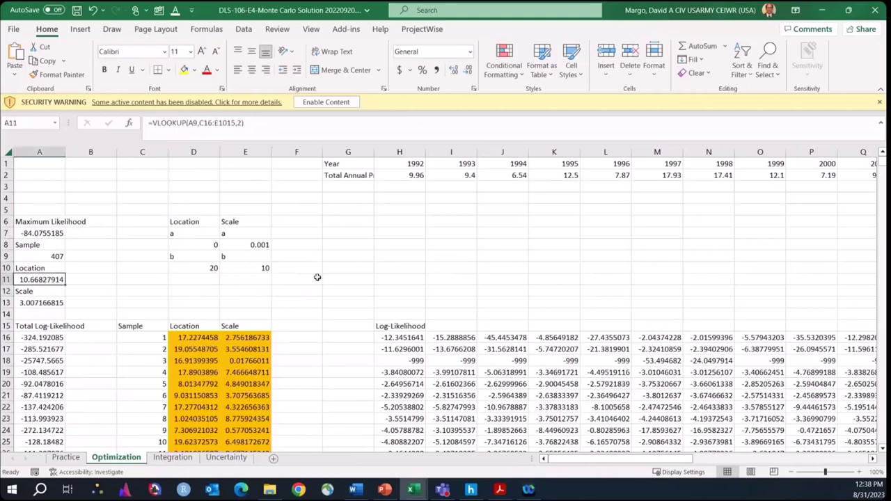
pyautogui.click(316, 278)
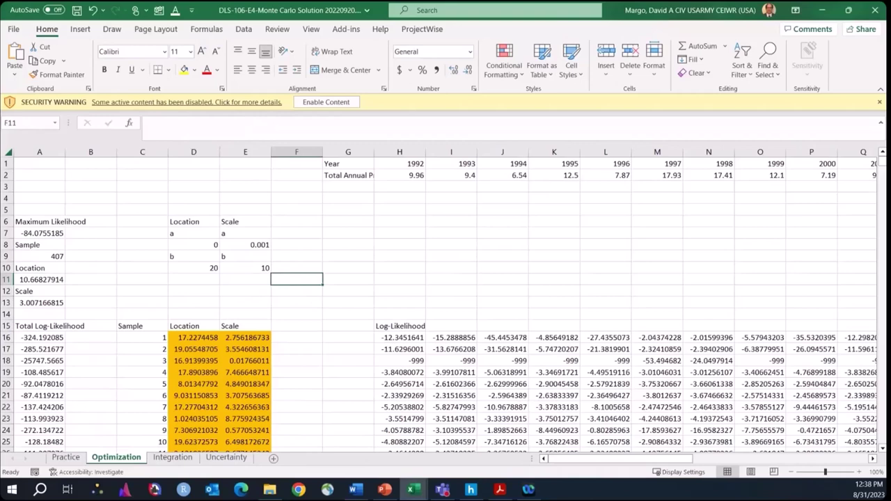
# Open the Integration sheet and review the table of AEP, annual maximum stage and conditional probability of failure in A9:E25
pyautogui.click(173, 457)
pyautogui.click(329, 346)
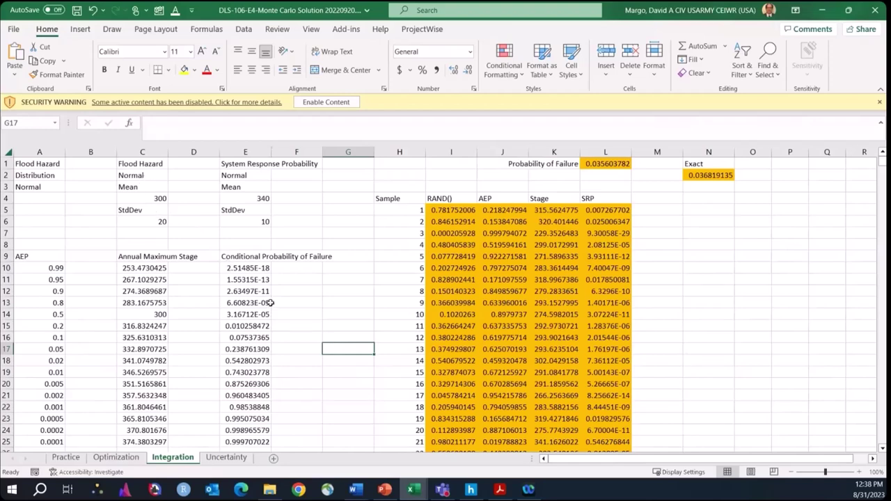
pyautogui.click(339, 291)
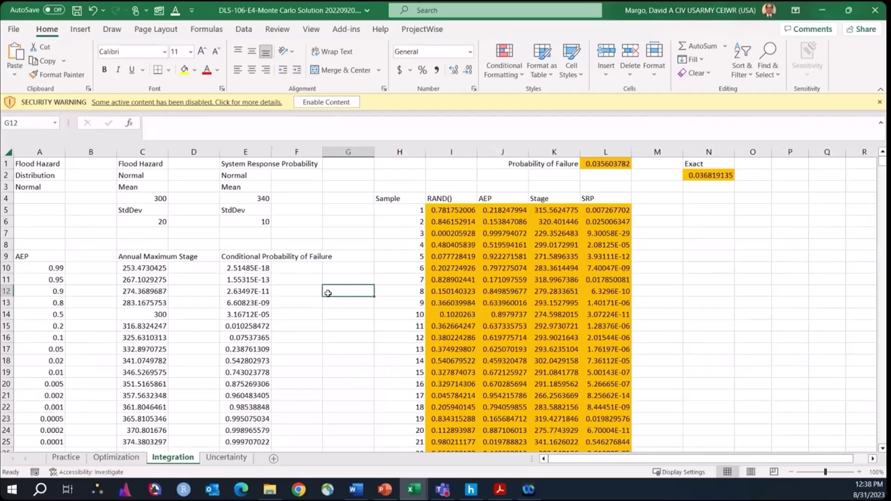
pyautogui.click(338, 271)
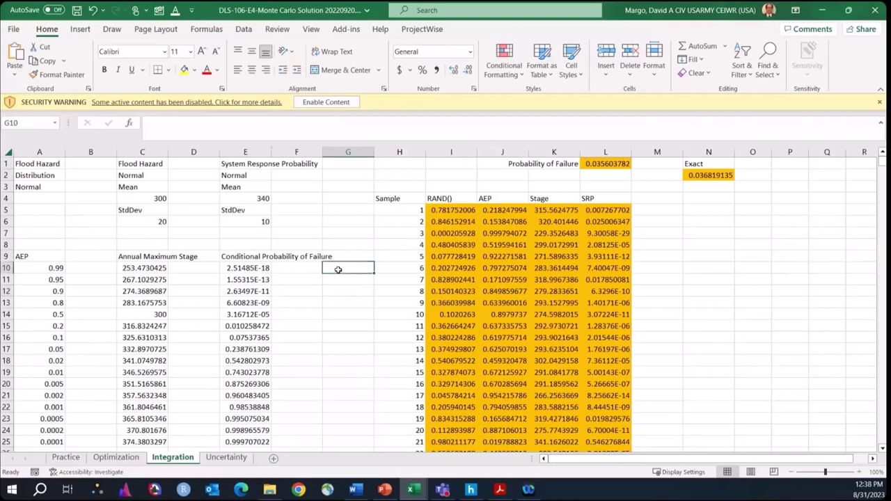
pyautogui.moveTo(21, 257); pyautogui.dragTo(245, 421)
pyautogui.scroll(1, 245, 349)
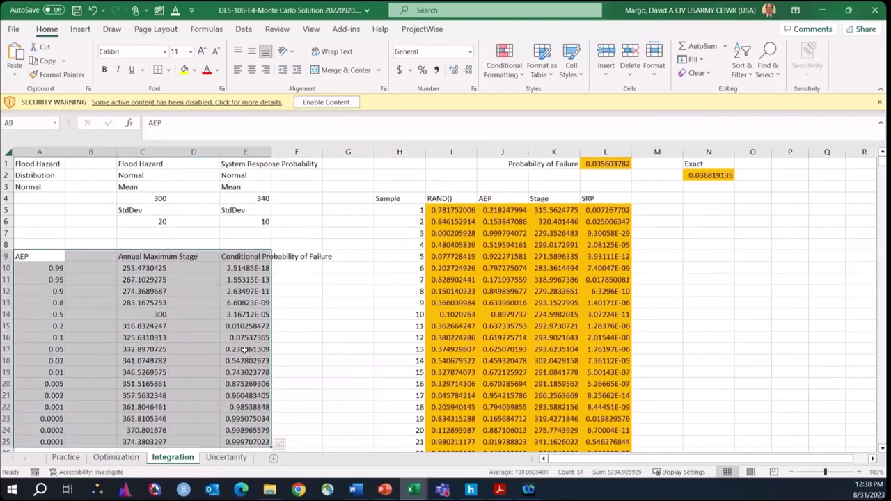
# Inspect the NORM.INV stage formulas in C10:C25 and the NORM.DIST failure probability formulas in E10:E25
pyautogui.click(42, 268)
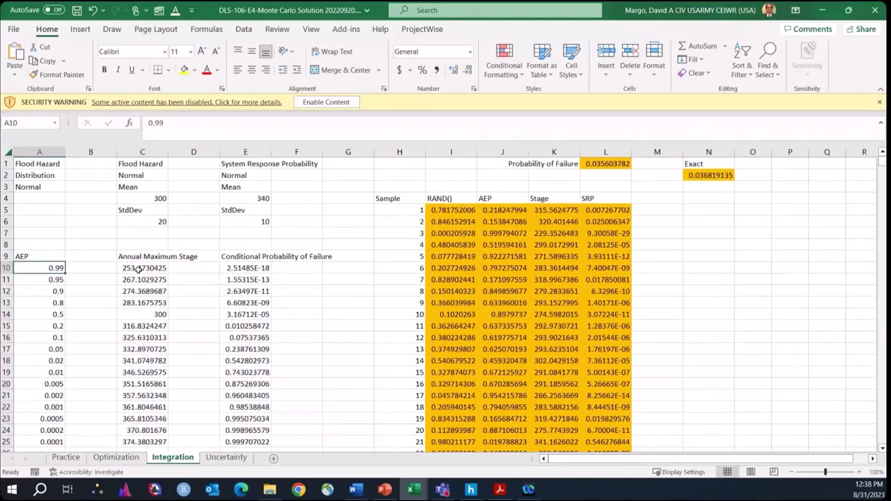
pyautogui.moveTo(135, 268); pyautogui.dragTo(142, 441)
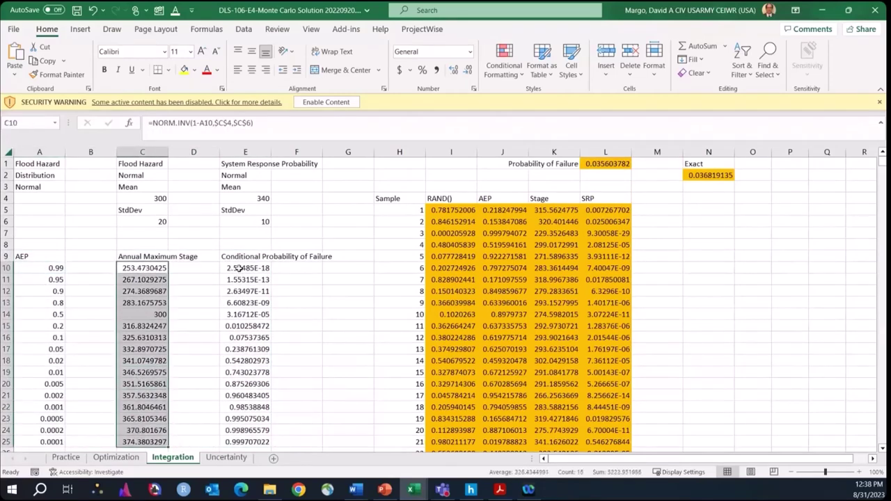
pyautogui.moveTo(236, 268); pyautogui.dragTo(236, 440)
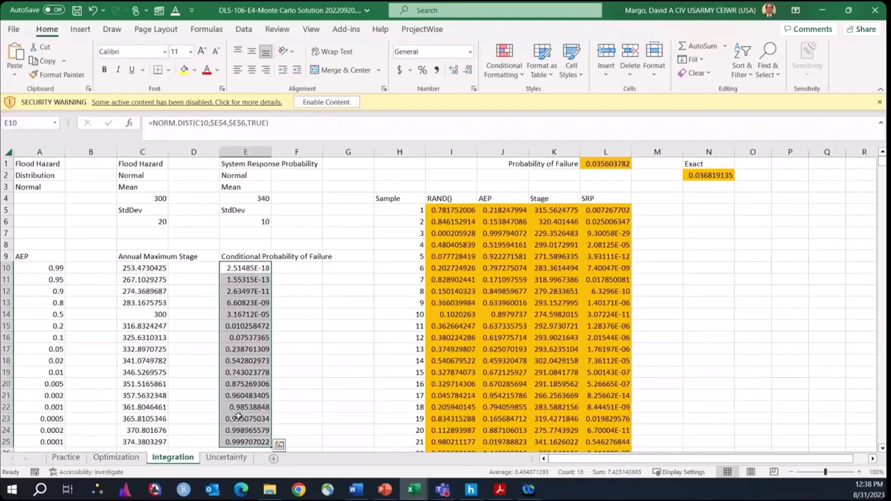
pyautogui.click(254, 397)
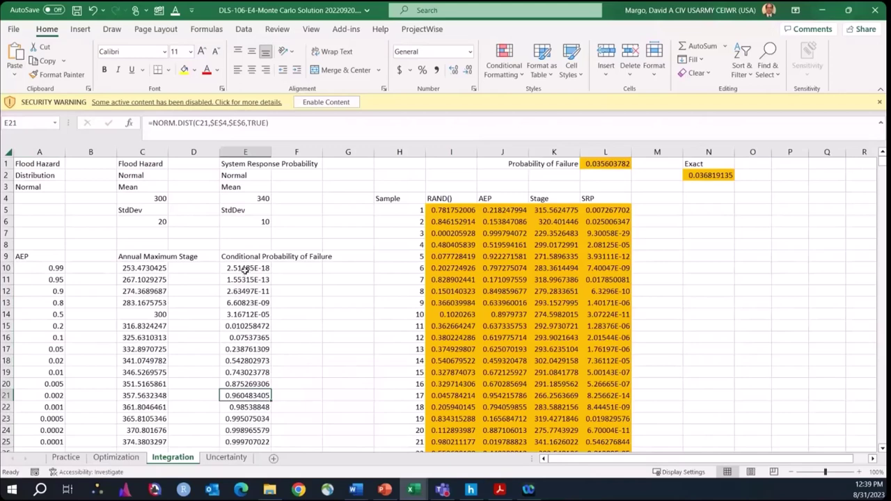
# Inspect the RAND() formula in I5 and the AEP formula in J5, and compare their column headings
pyautogui.click(437, 211)
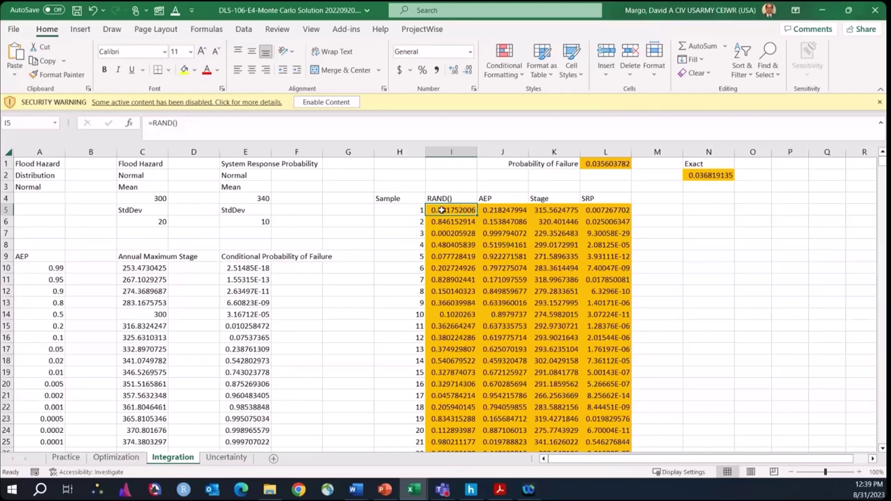
pyautogui.click(498, 210)
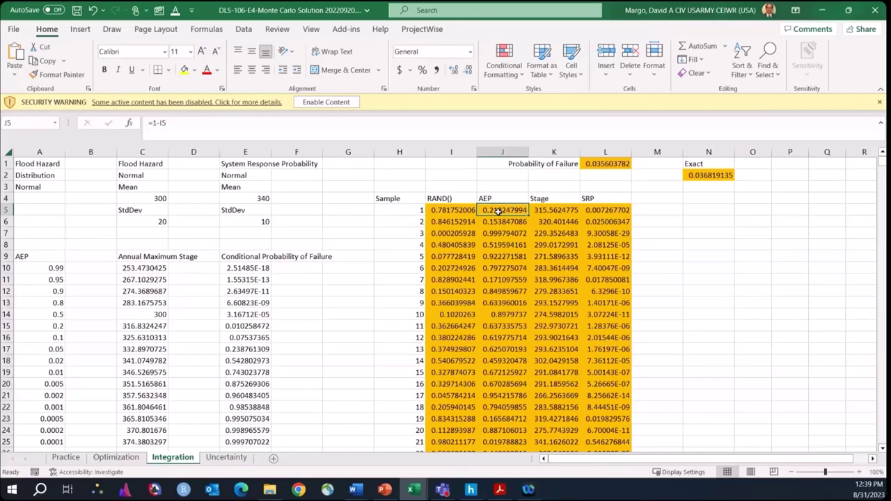
pyautogui.moveTo(451, 199); pyautogui.dragTo(492, 200)
pyautogui.click(493, 200)
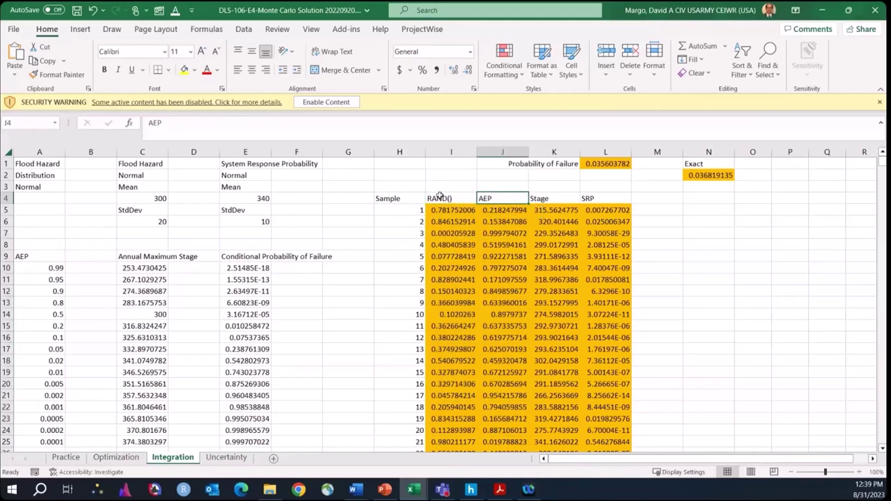
pyautogui.click(442, 202)
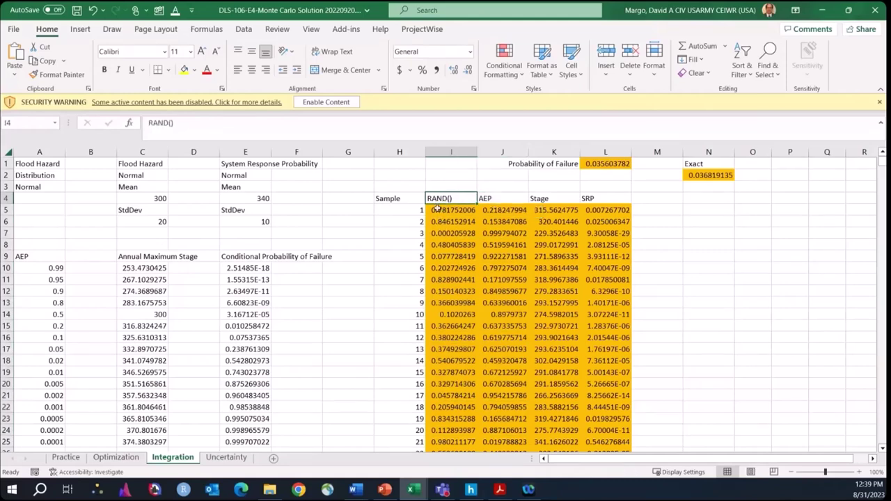
# Review the sampled AEP values in J5:J25 and return to the formula for the first sample
pyautogui.press('Right')
pyautogui.click(500, 211)
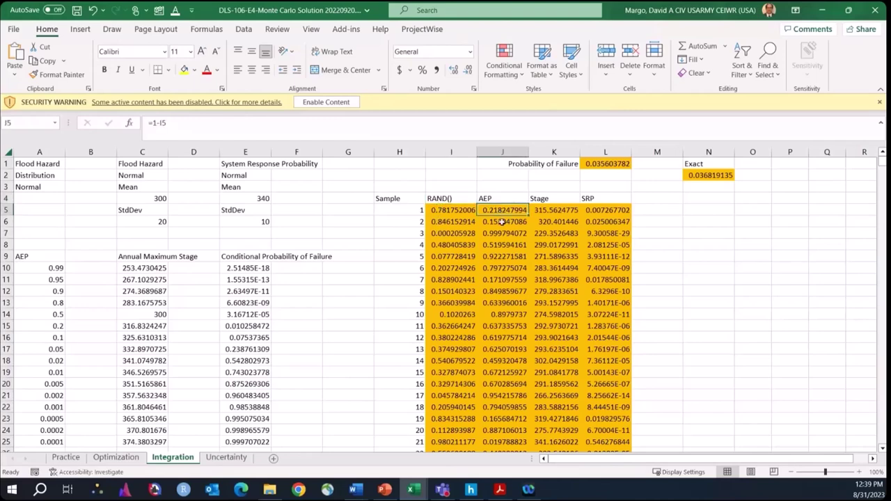
pyautogui.moveTo(501, 210); pyautogui.dragTo(506, 405)
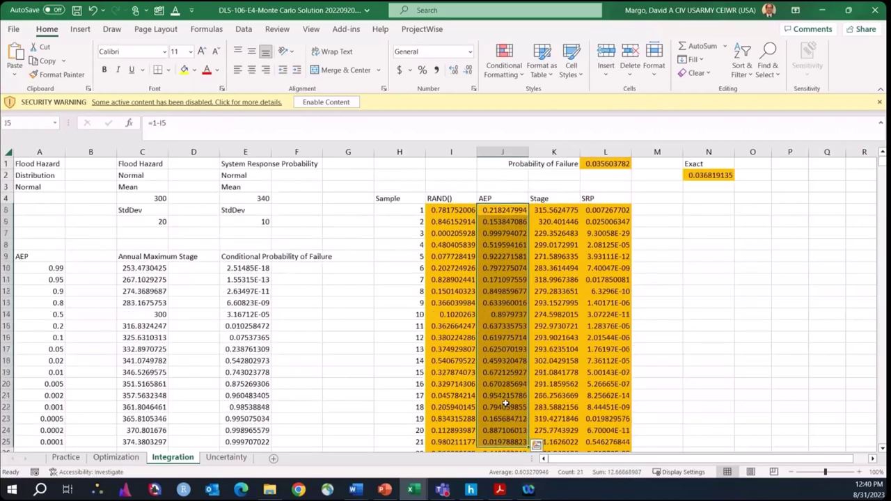
pyautogui.scroll(1, 506, 407)
pyautogui.click(497, 206)
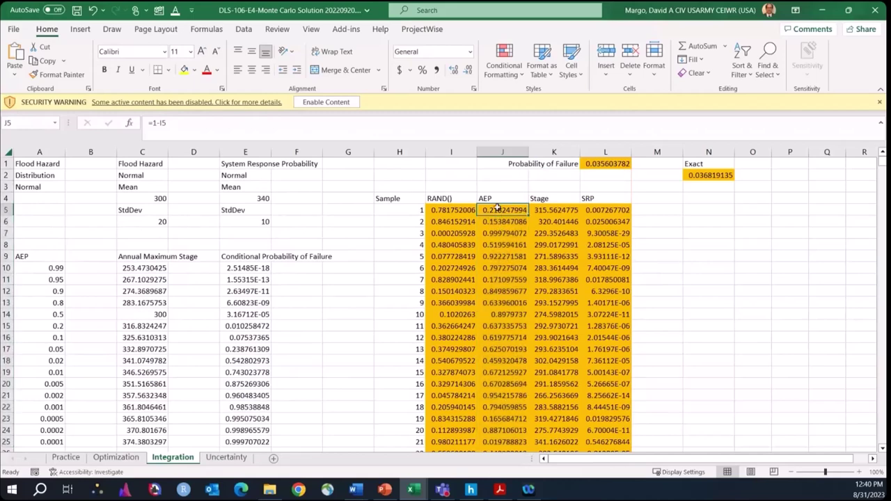
# Compare the first sample's RAND() and AEP formulas, and examine the probability, mean and standard deviation arguments of the NORM.INV stage formula in K5
pyautogui.click(462, 209)
pyautogui.click(500, 210)
pyautogui.click(555, 210)
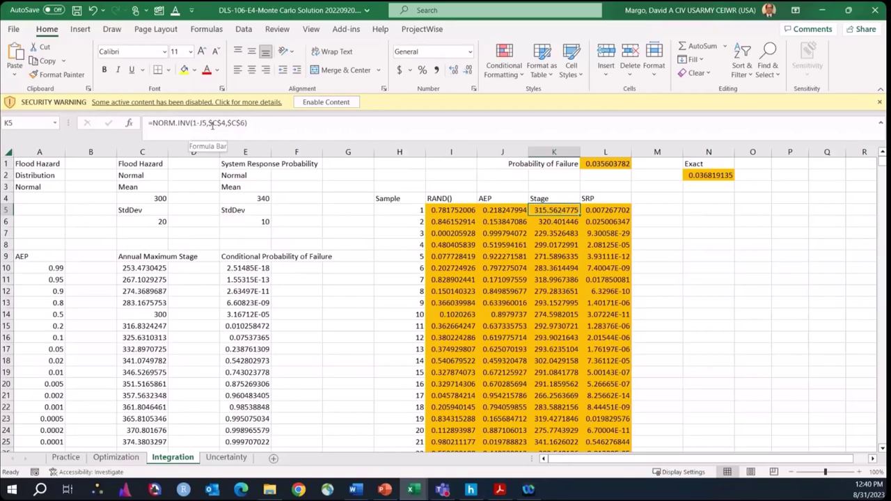
pyautogui.moveTo(192, 122); pyautogui.dragTo(206, 123)
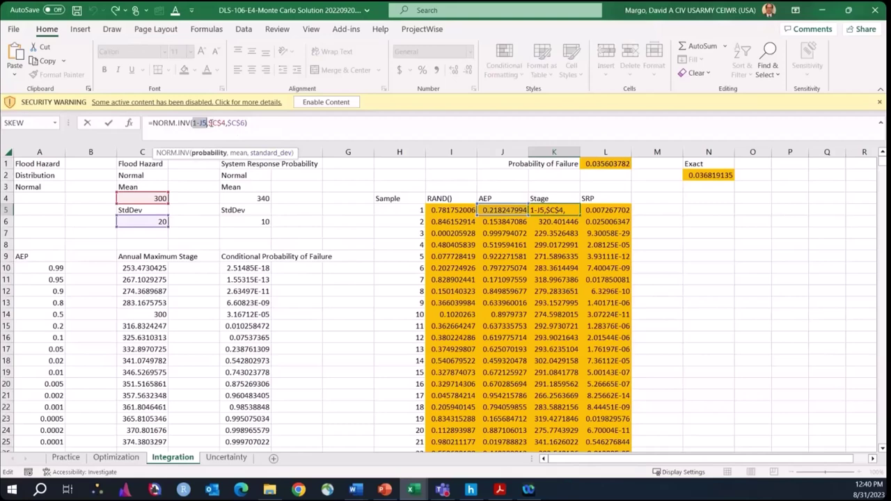
pyautogui.click(209, 123)
pyautogui.moveTo(209, 123); pyautogui.dragTo(244, 123)
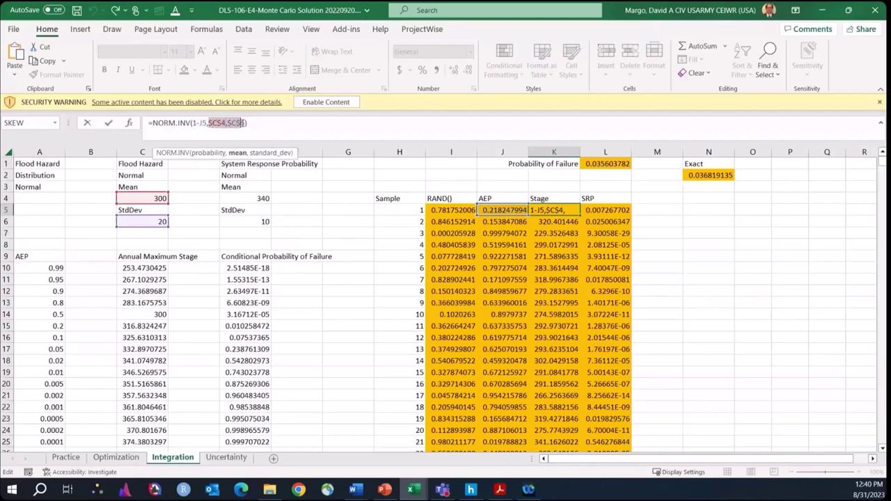
pyautogui.press('Return')
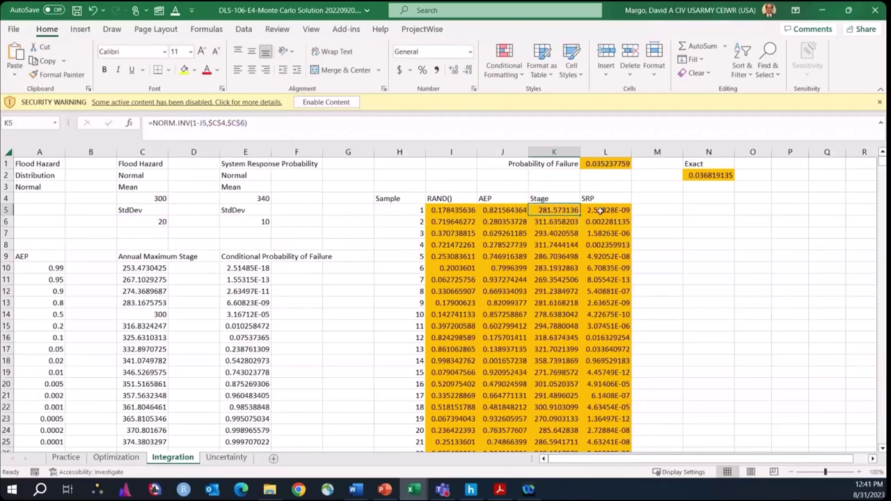
# Examine the NORM.DIST formula in L5, including its stage, mean, standard deviation and cumulative TRUE arguments
pyautogui.click(600, 211)
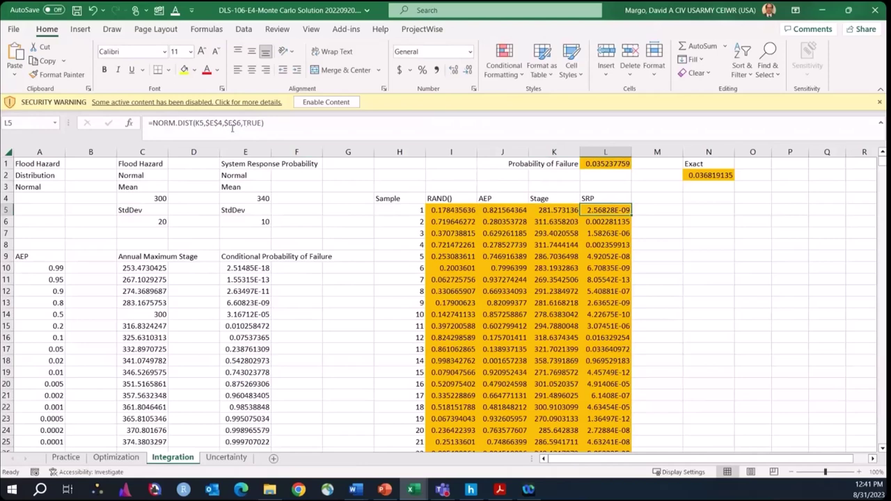
pyautogui.click(215, 123)
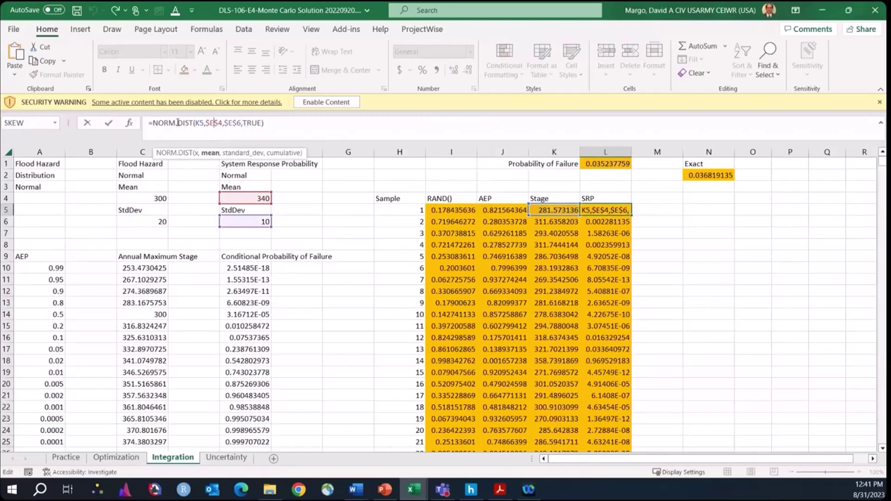
pyautogui.moveTo(152, 122); pyautogui.dragTo(241, 123)
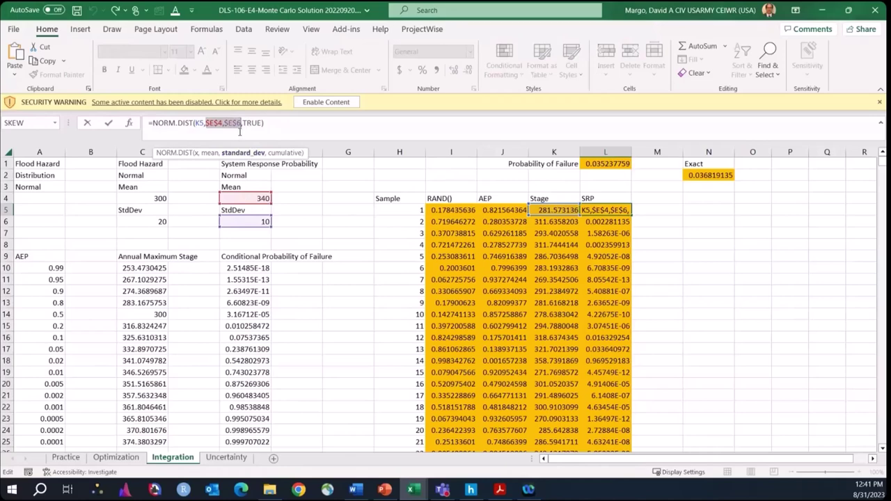
pyautogui.moveTo(243, 122); pyautogui.dragTo(263, 123)
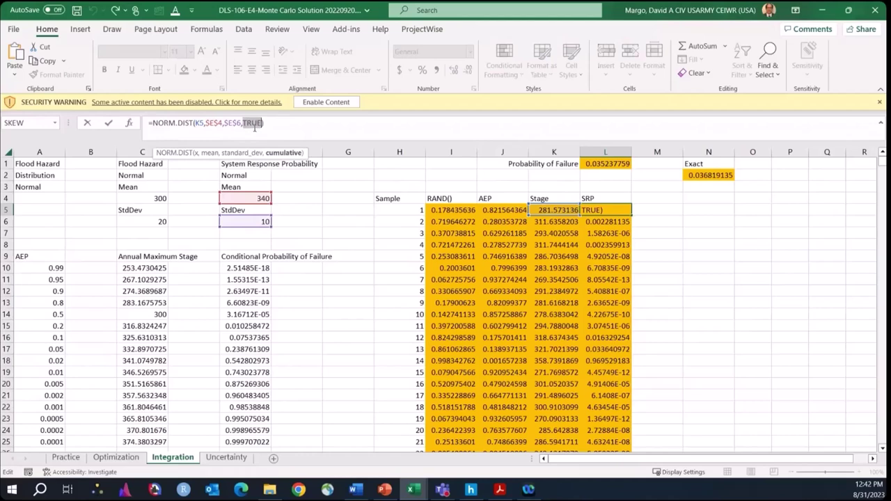
pyautogui.moveTo(243, 122); pyautogui.dragTo(265, 122)
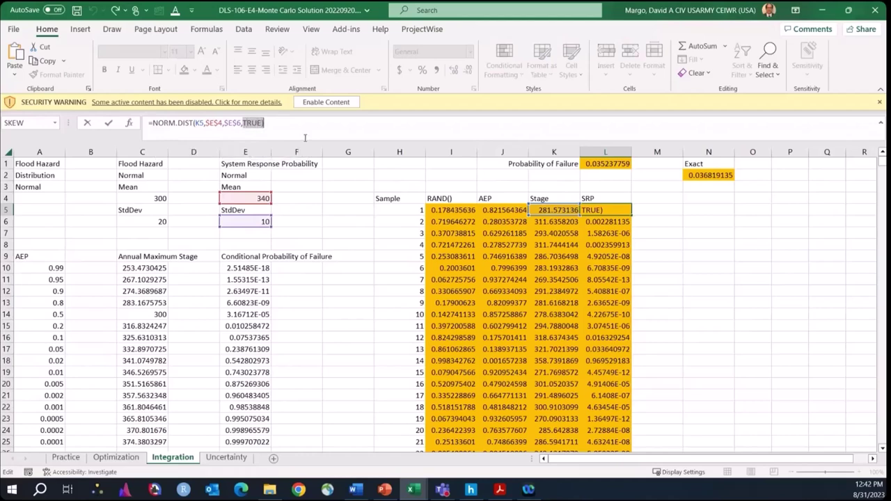
pyautogui.hotkey('ctrl', 'Return')
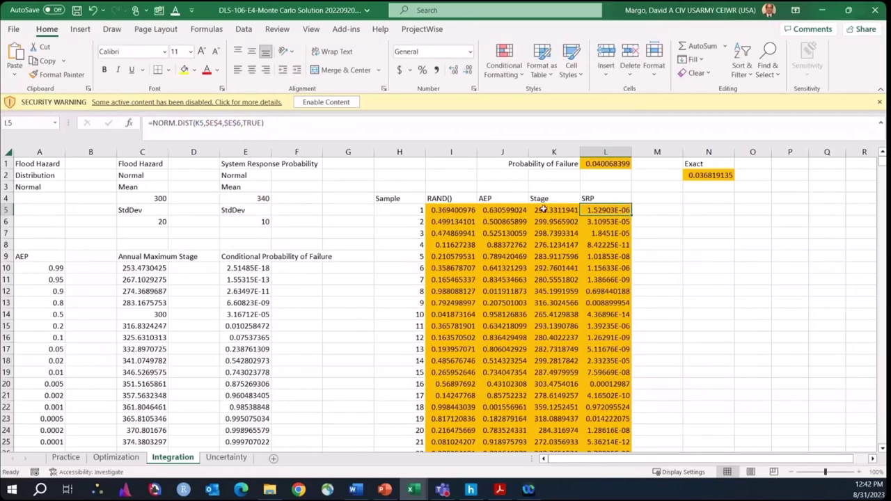
# Inspect the AVERAGE formula for the probability of failure in L1 and the SRP range it references
pyautogui.click(594, 164)
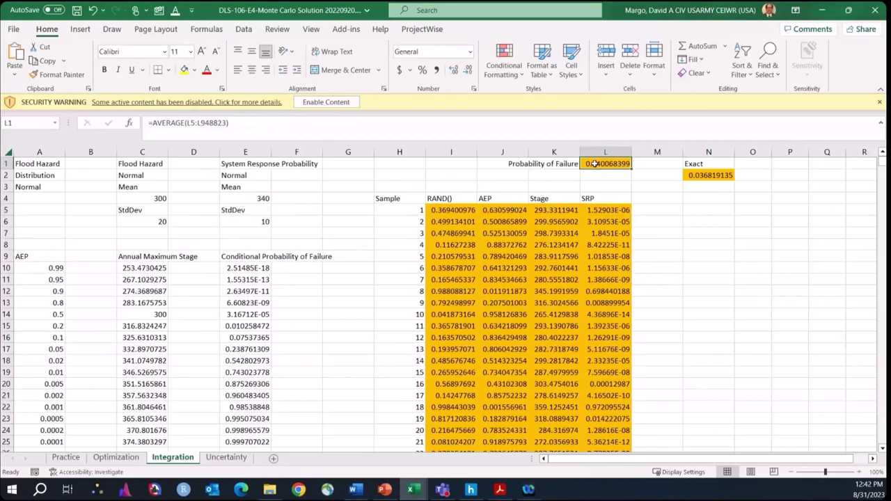
pyautogui.click(646, 220)
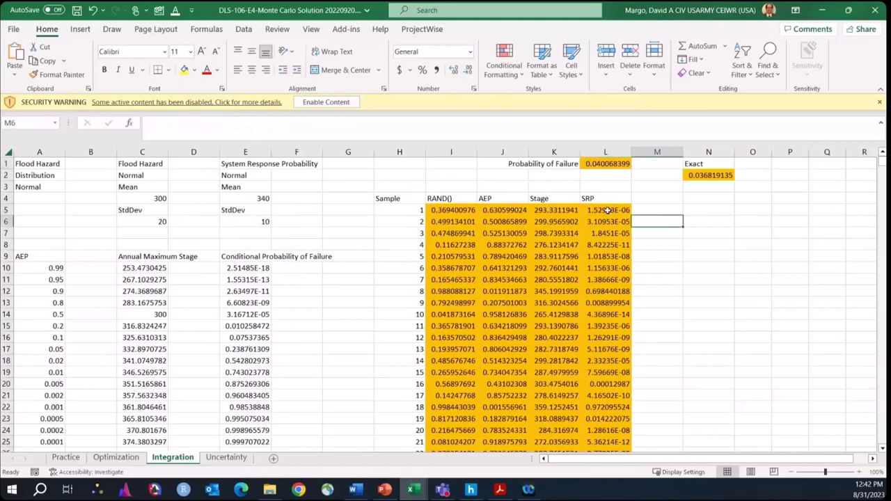
pyautogui.click(617, 168)
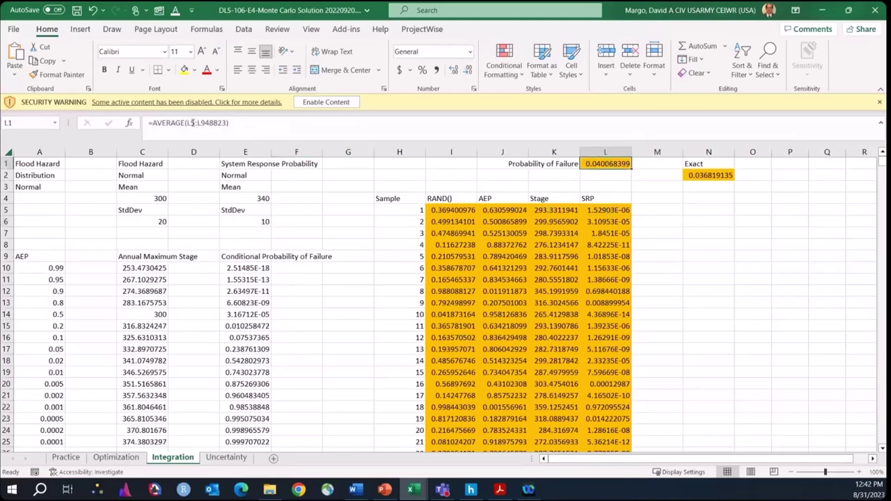
pyautogui.click(191, 123)
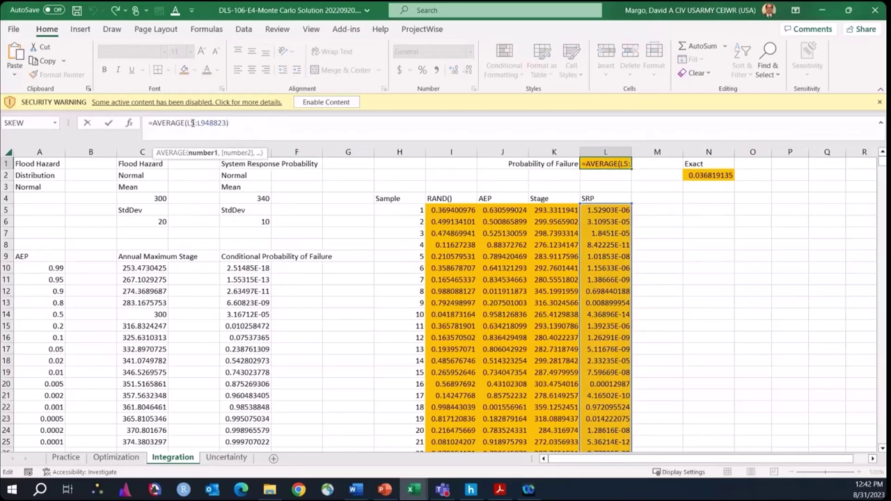
pyautogui.press('Return')
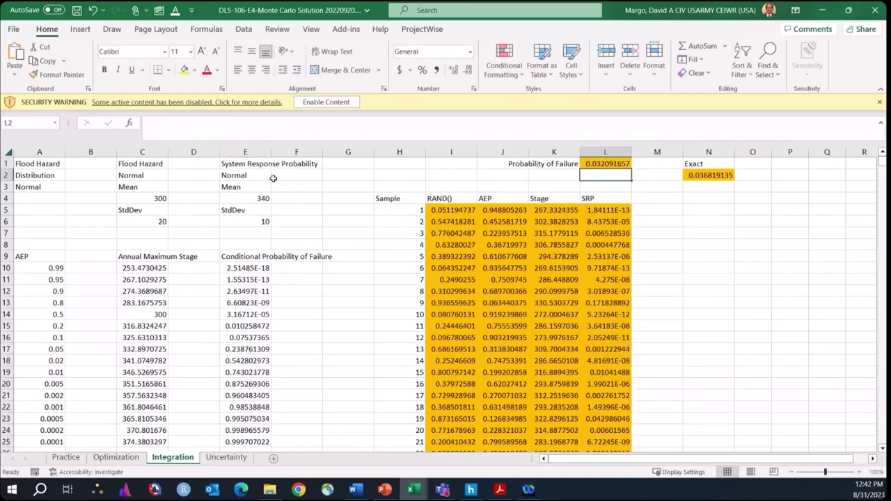
# Review the first sample's row from H5 to L5 and the sampled SRP values in L5:L24
pyautogui.click(592, 209)
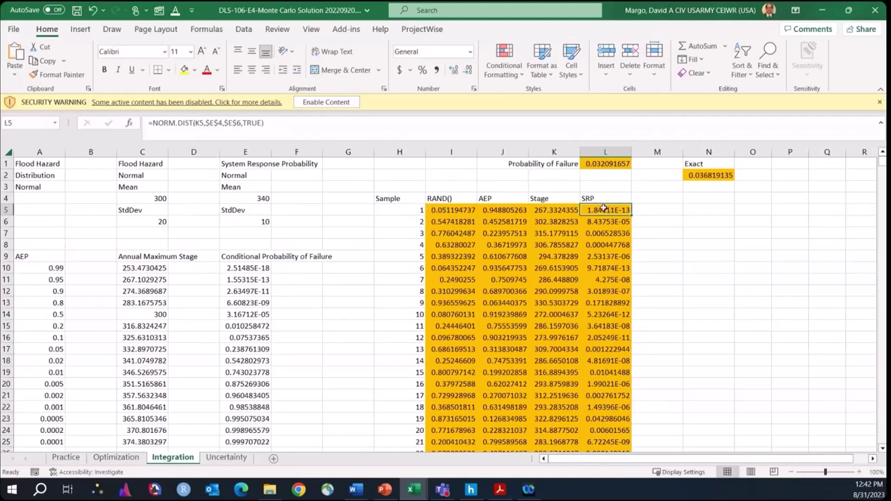
pyautogui.moveTo(415, 210); pyautogui.dragTo(554, 207)
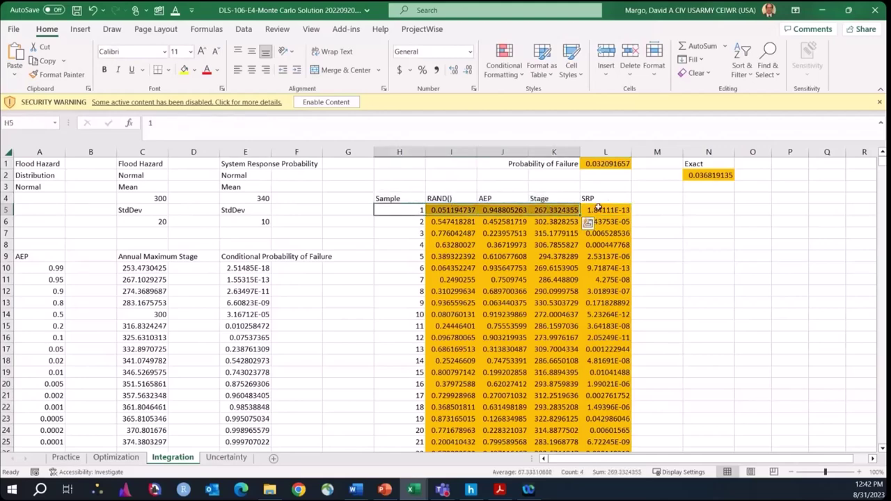
pyautogui.click(600, 210)
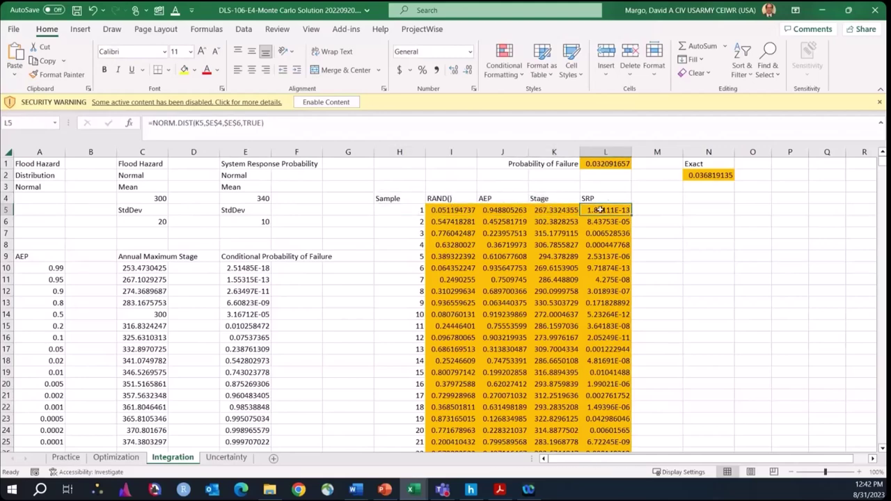
pyautogui.press('Down')
pyautogui.press('Down')
pyautogui.press('Down')
pyautogui.press('Down')
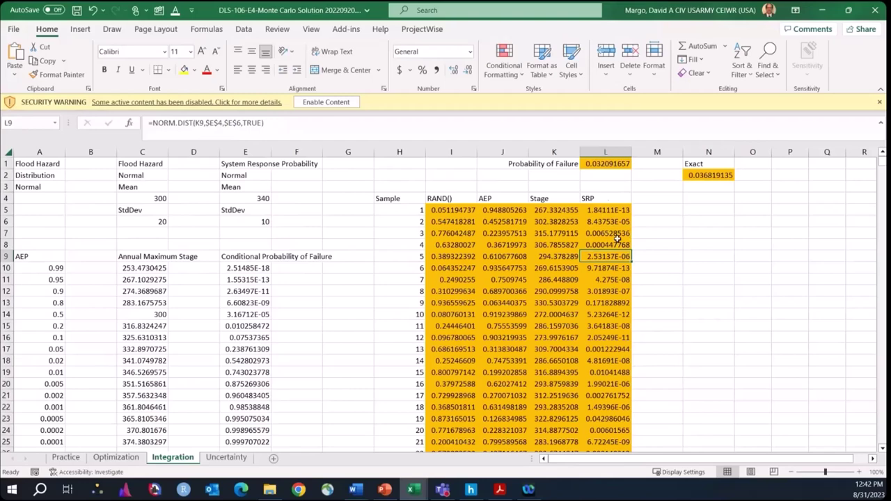
pyautogui.moveTo(600, 210); pyautogui.dragTo(605, 432)
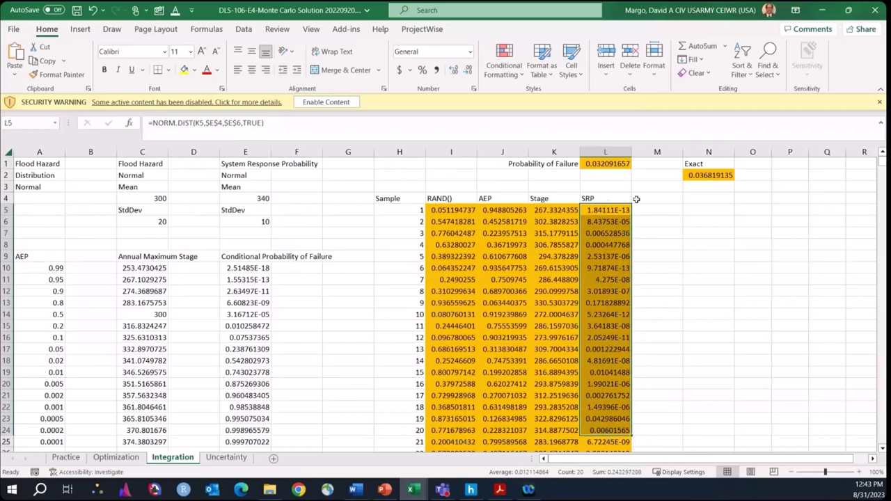
# Compare the averaged probability of failure in L1 with the exact NORM.S.DIST solution in N2
pyautogui.click(598, 165)
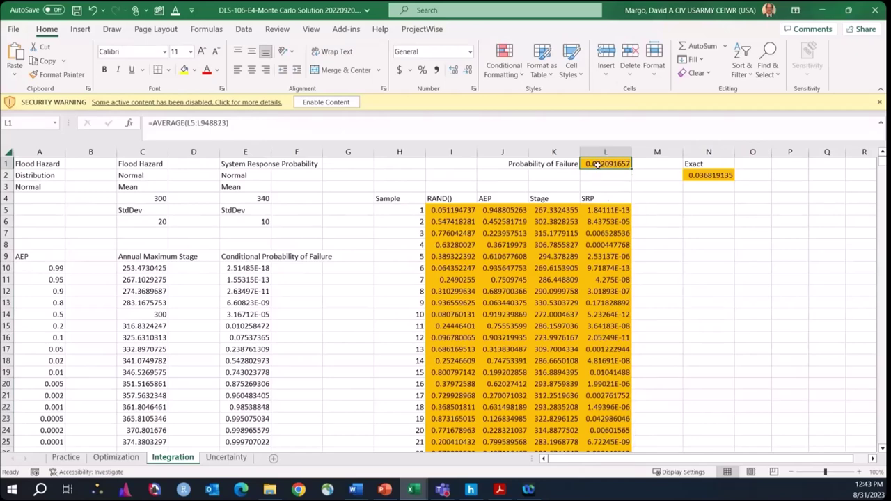
pyautogui.click(710, 177)
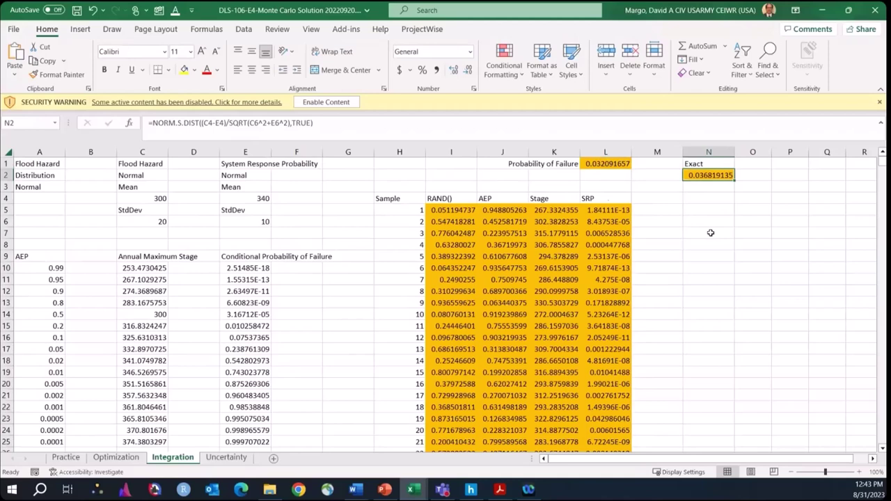
pyautogui.click(710, 232)
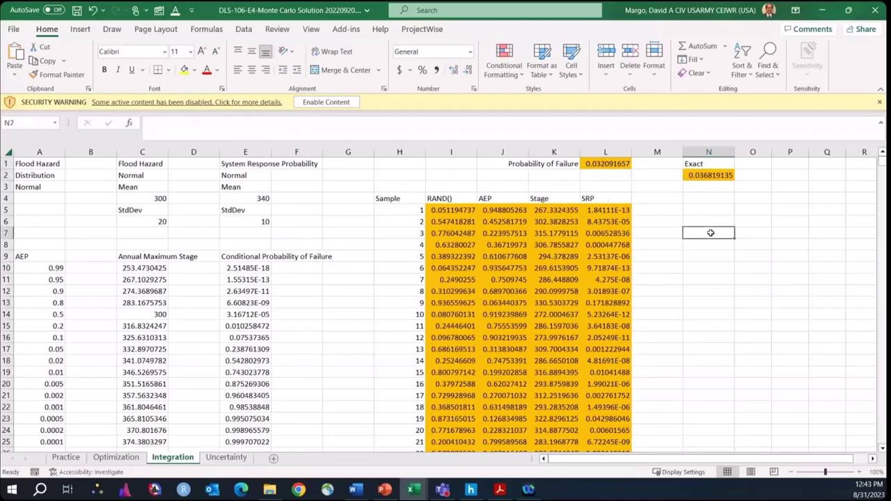
pyautogui.click(691, 219)
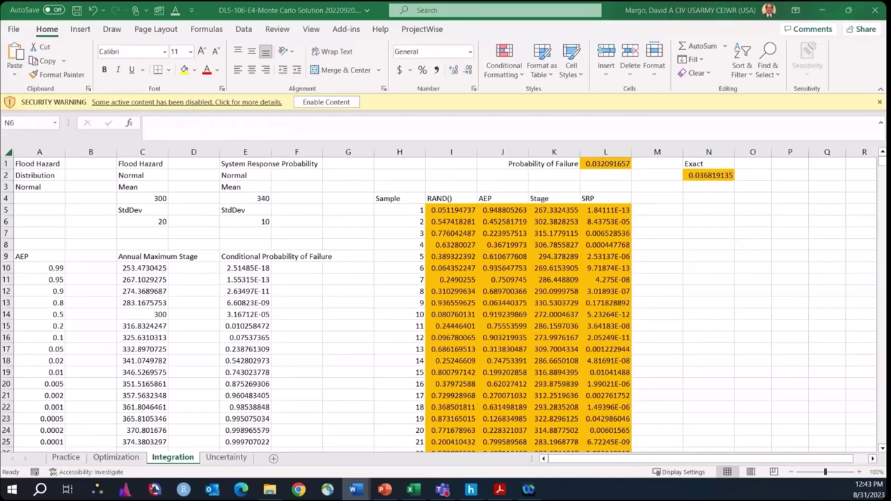
# Recalculate the Integration sheet several times to redraw the random samples, and check the probability of failure in L1
pyautogui.press('F9')
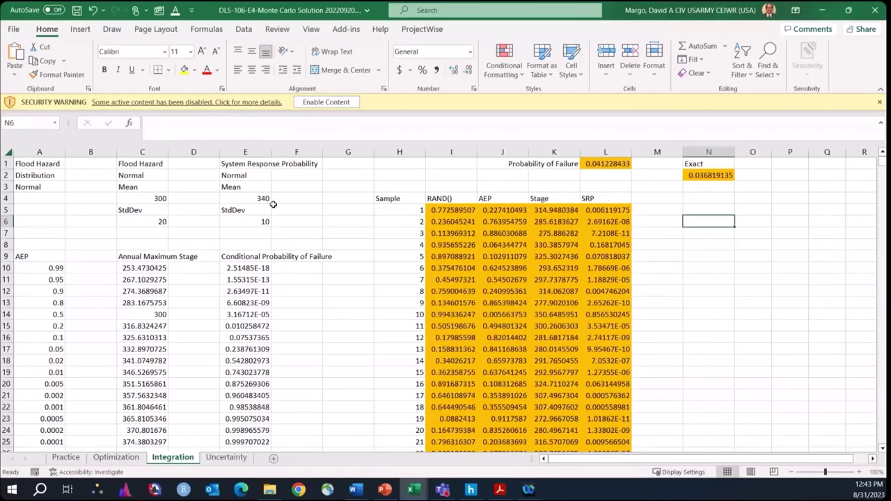
pyautogui.press('F9')
pyautogui.press('F9')
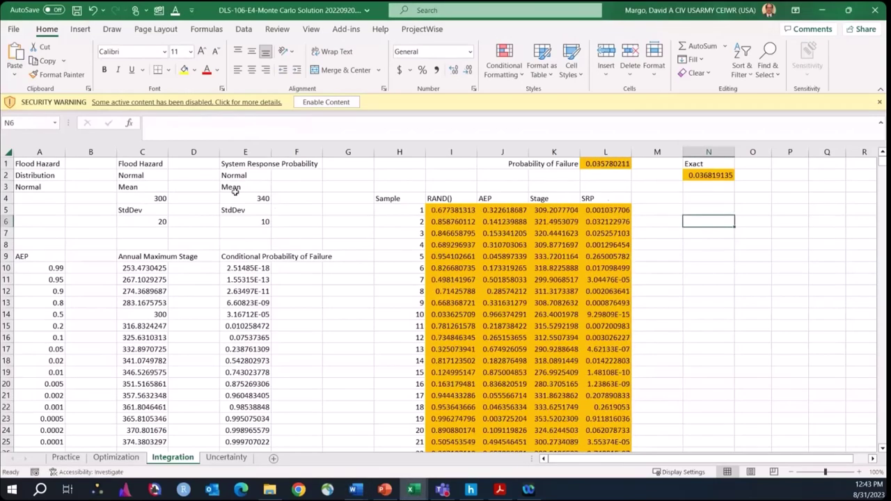
pyautogui.press('F9')
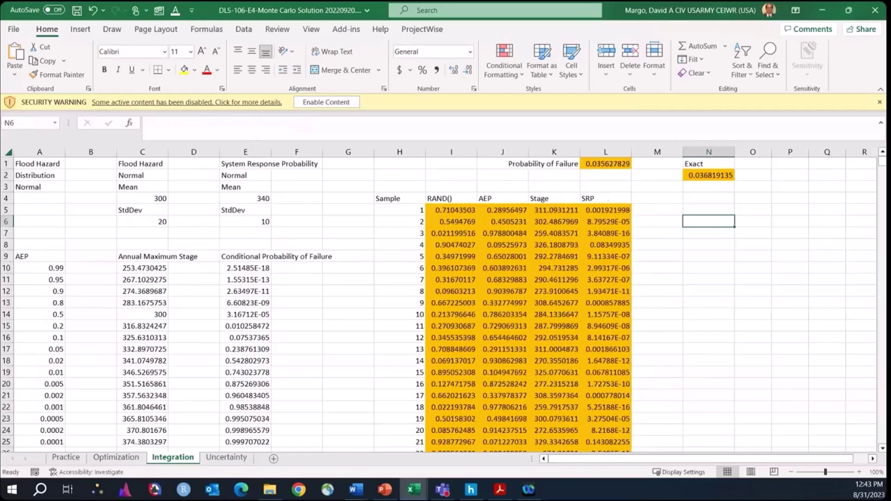
pyautogui.hotkey('alt', 'Tab')
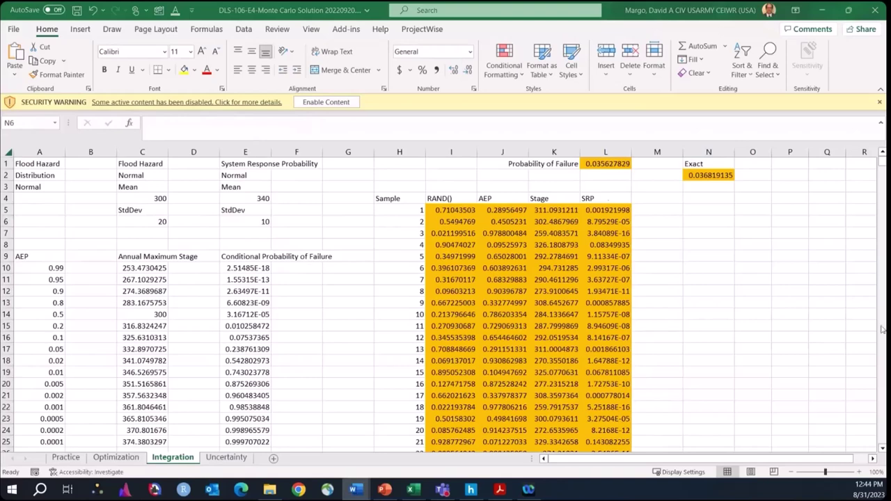
pyautogui.click(616, 165)
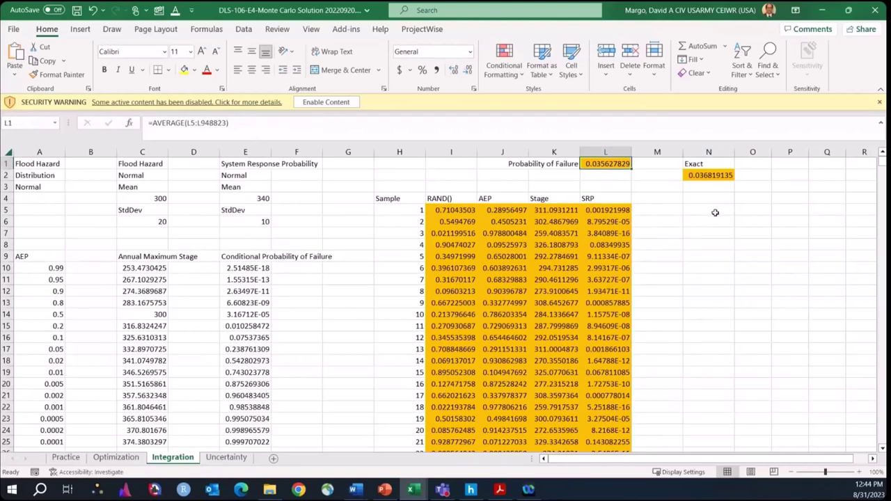
# Open the Uncertainty sheet and review the deterministic analysis, including the margin of safety and factor of safety formulas in C10:C11
pyautogui.click(225, 458)
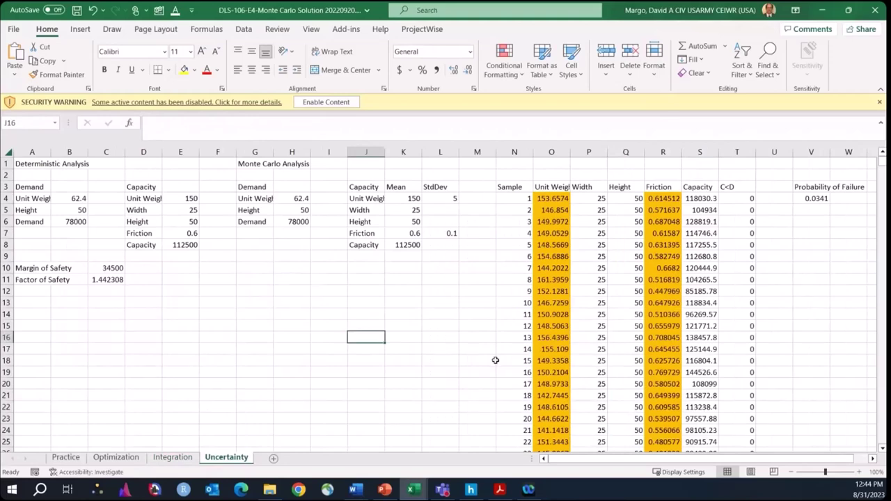
pyautogui.click(319, 288)
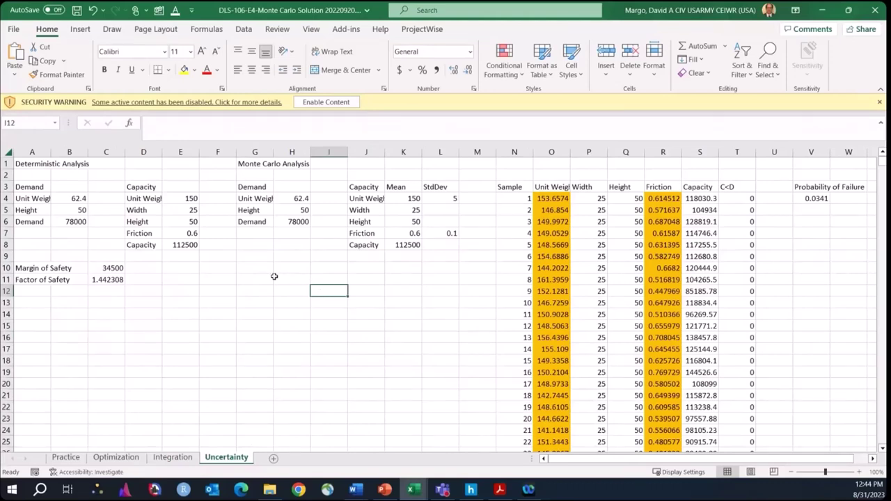
pyautogui.moveTo(26, 176); pyautogui.dragTo(175, 276)
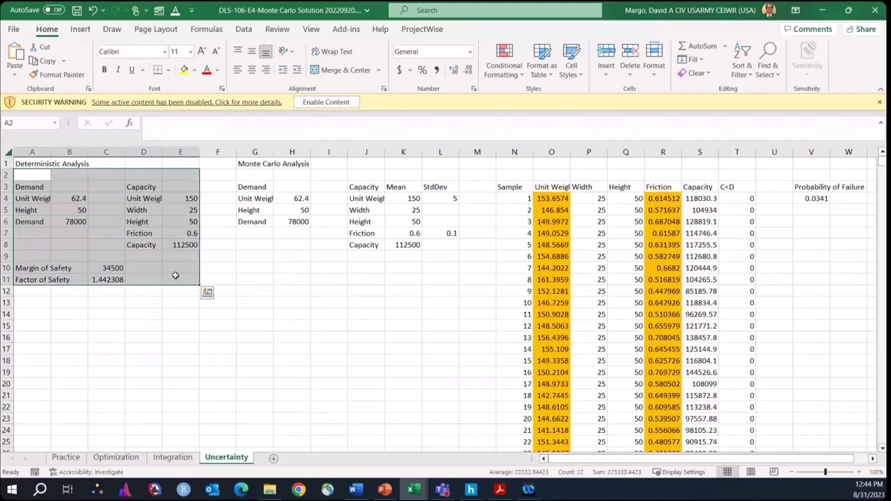
pyautogui.click(113, 269)
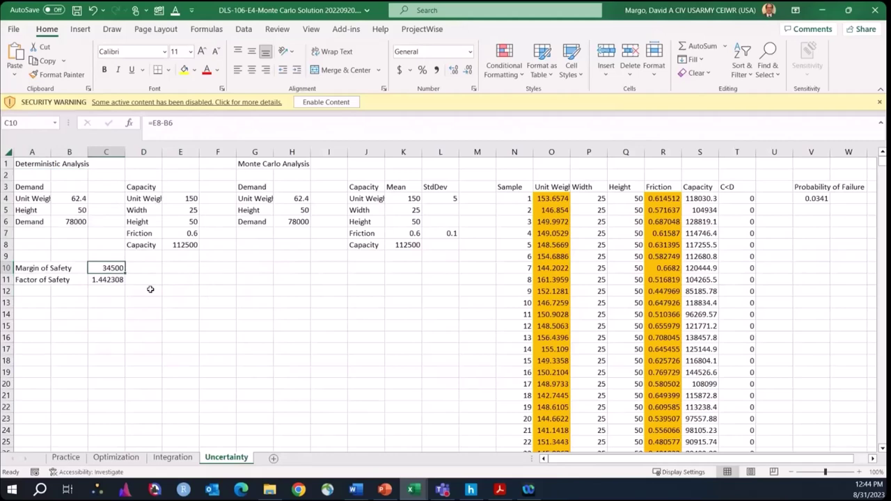
pyautogui.click(114, 278)
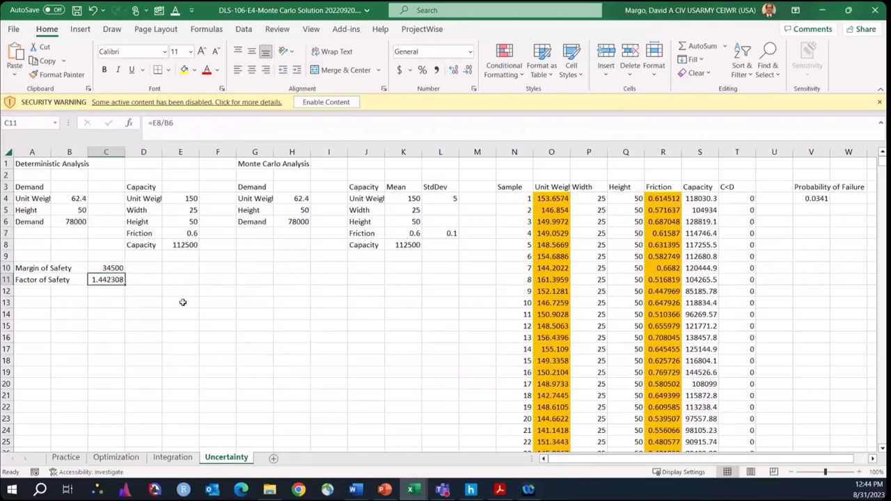
pyautogui.moveTo(28, 270); pyautogui.dragTo(105, 279)
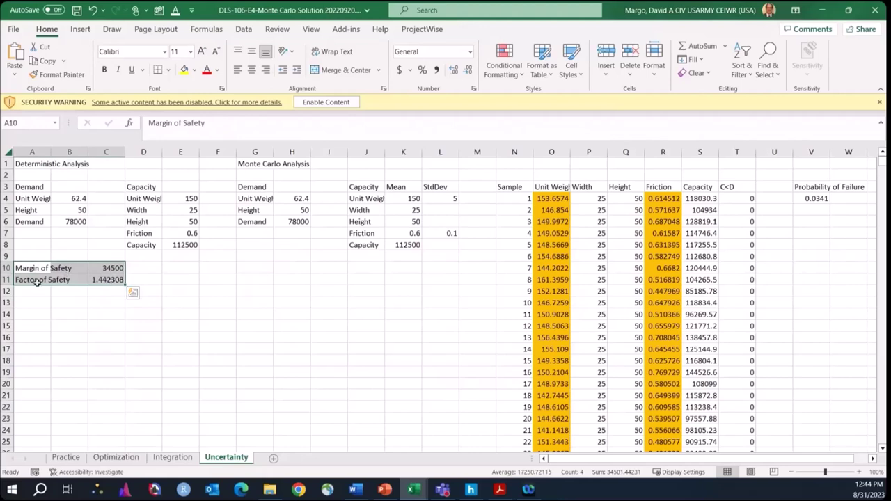
# Compare the margin of safety formula in C10 with the factor of safety formula in C11
pyautogui.moveTo(36, 280); pyautogui.dragTo(102, 279)
pyautogui.click(103, 279)
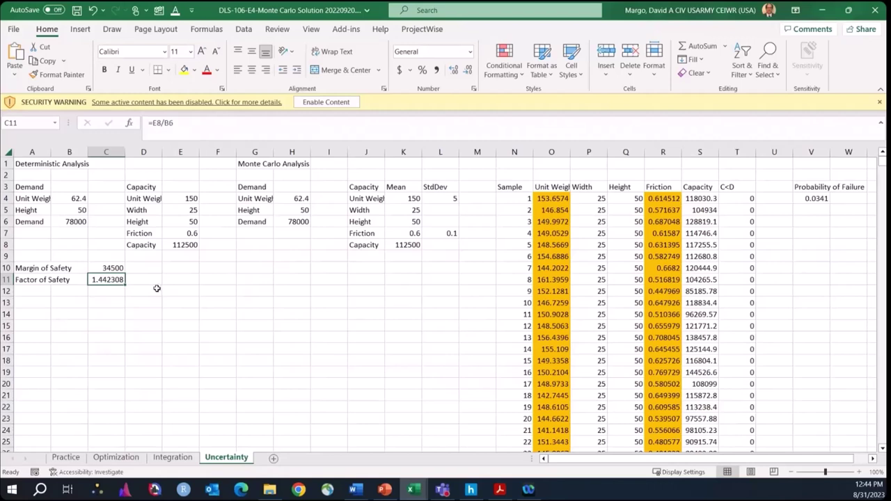
pyautogui.click(112, 268)
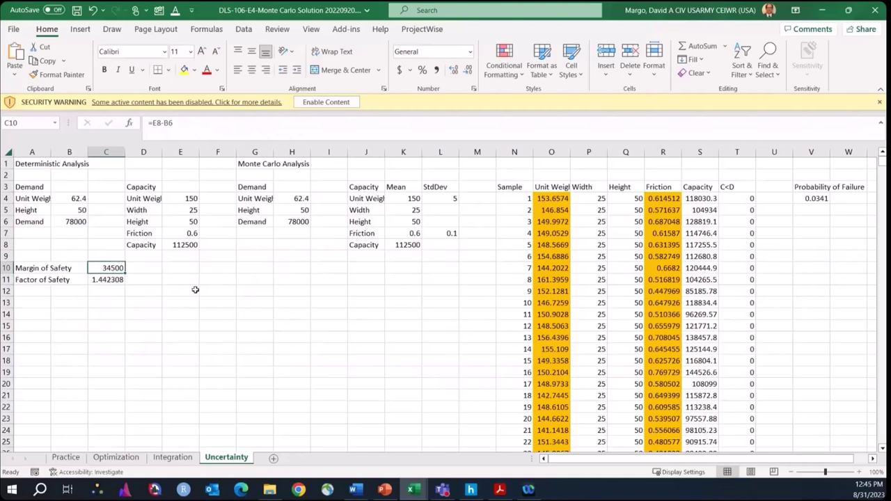
pyautogui.click(109, 281)
pyautogui.click(112, 268)
pyautogui.moveTo(111, 270); pyautogui.dragTo(111, 280)
pyautogui.click(112, 300)
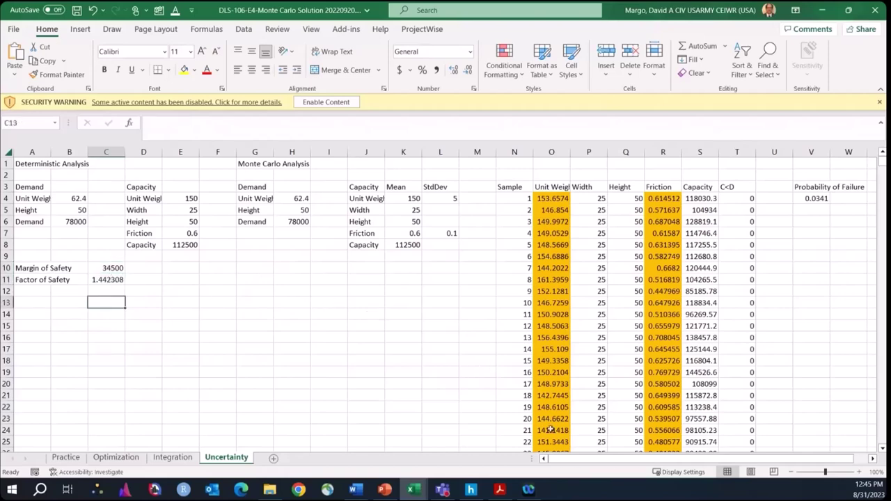
pyautogui.click(104, 281)
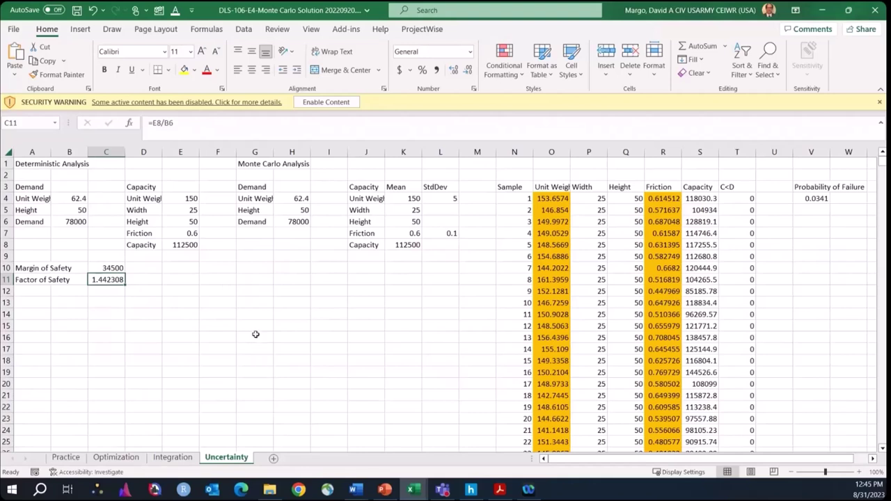
pyautogui.click(256, 327)
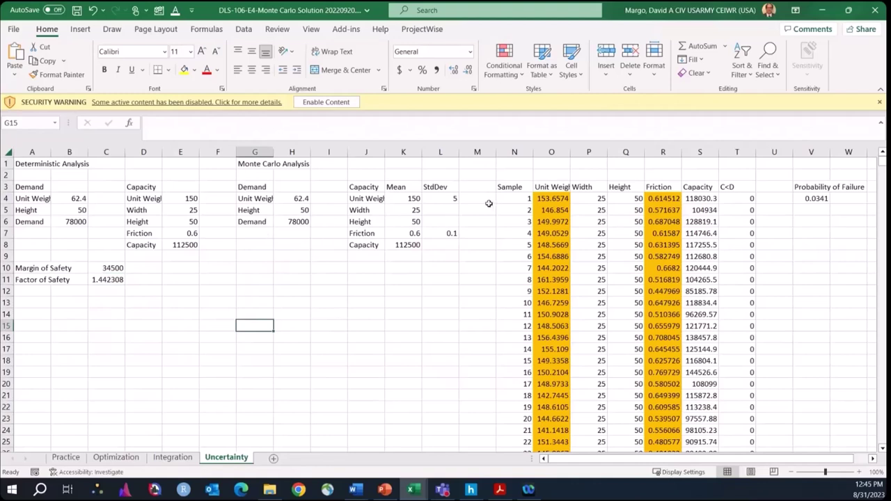
# Review the Monte Carlo capacity inputs: mean and standard deviation of unit weight in J4:L4 and of friction in J7:L7
pyautogui.click(361, 198)
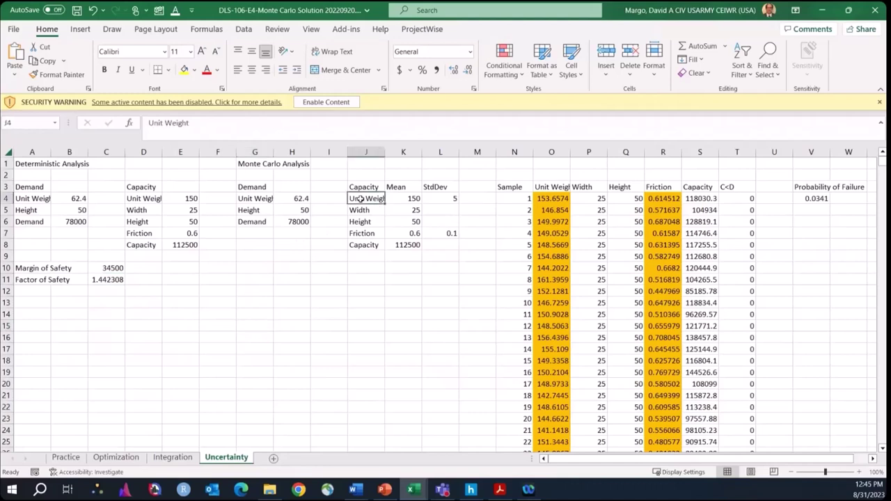
pyautogui.click(412, 198)
pyautogui.click(444, 199)
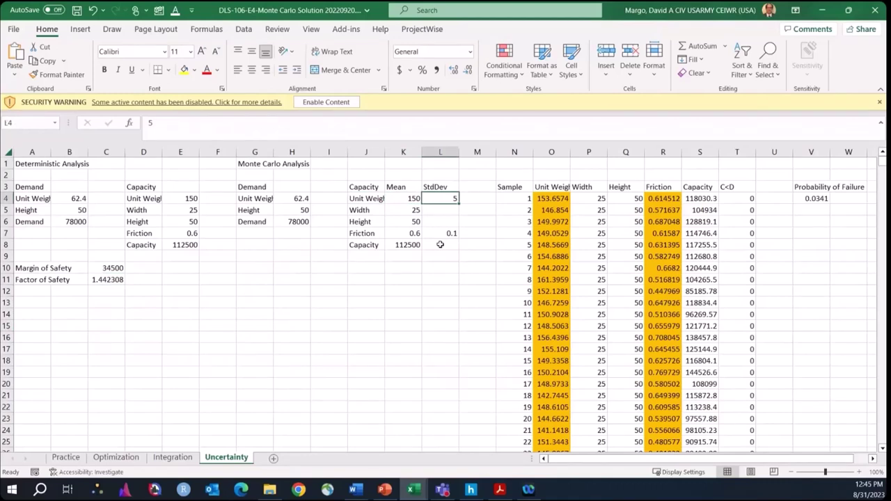
pyautogui.click(365, 236)
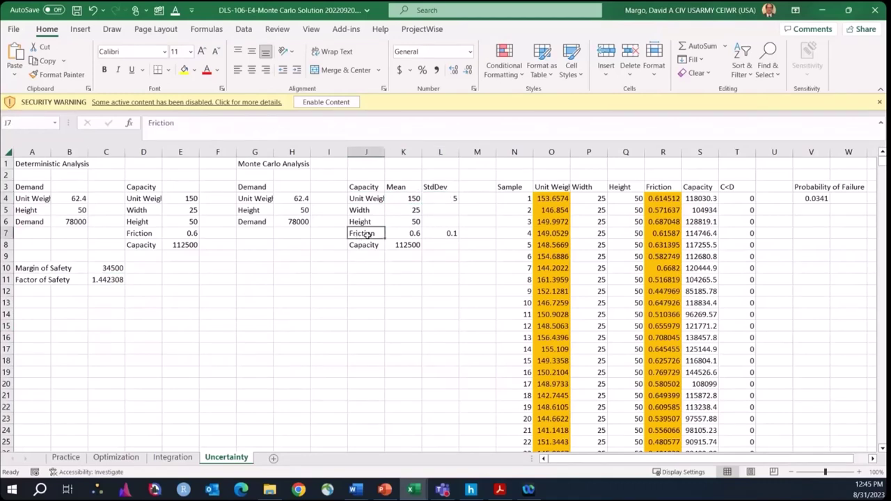
pyautogui.click(411, 234)
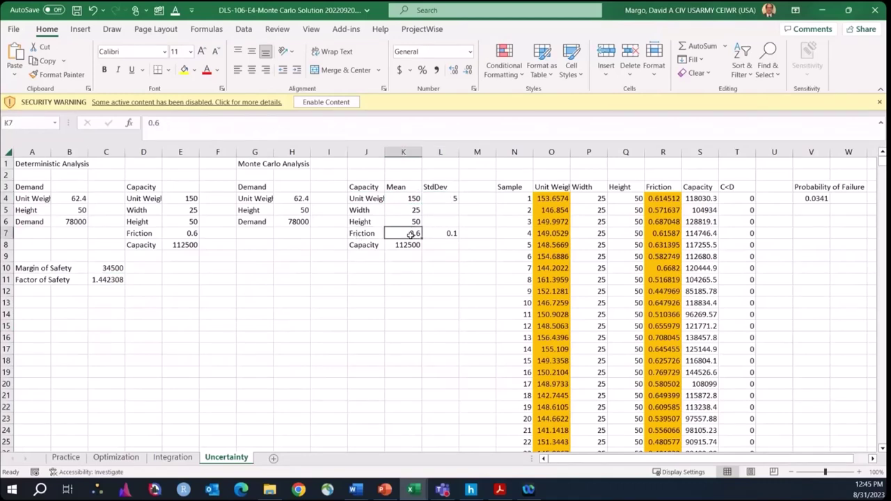
pyautogui.click(452, 234)
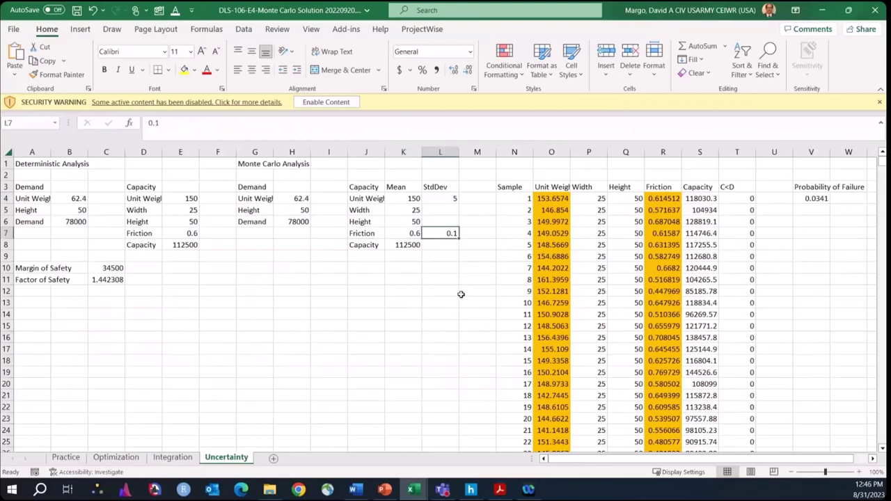
# Trace the first sample's formulas for unit weight, friction and capacity in row 4, and its C<D check in T4 against the demand
pyautogui.click(548, 199)
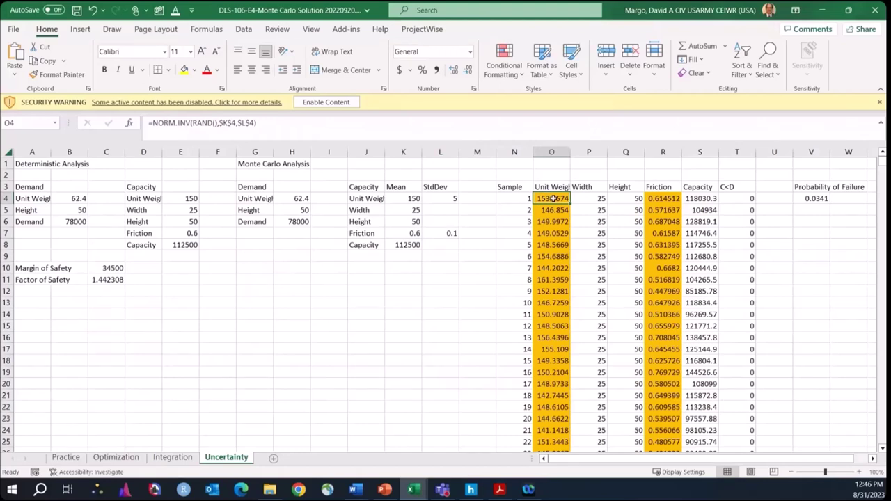
pyautogui.click(662, 199)
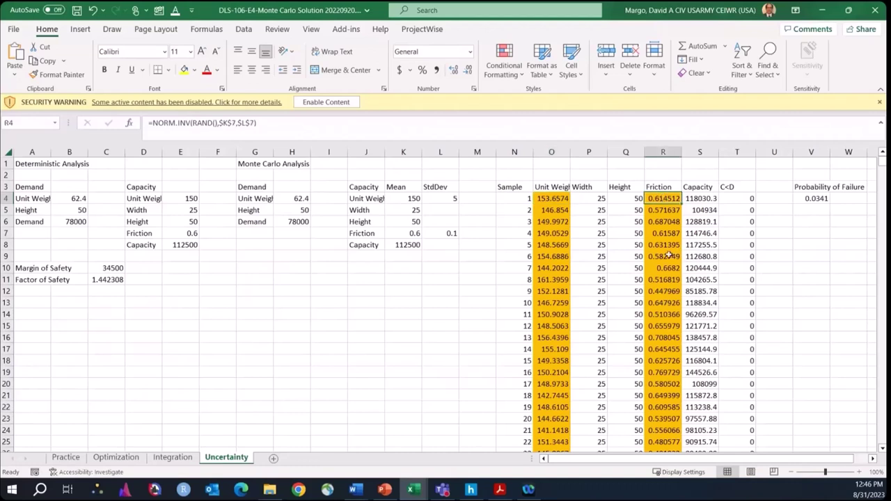
pyautogui.click(700, 200)
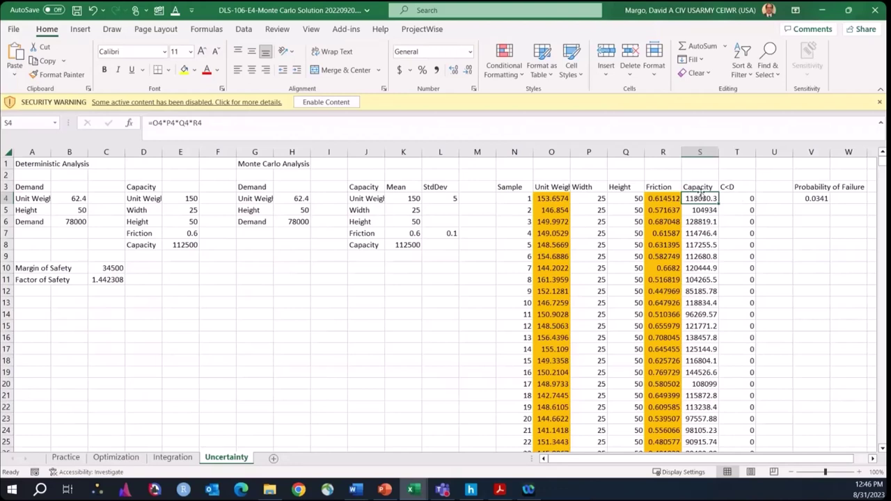
pyautogui.click(287, 222)
pyautogui.click(699, 199)
pyautogui.click(745, 198)
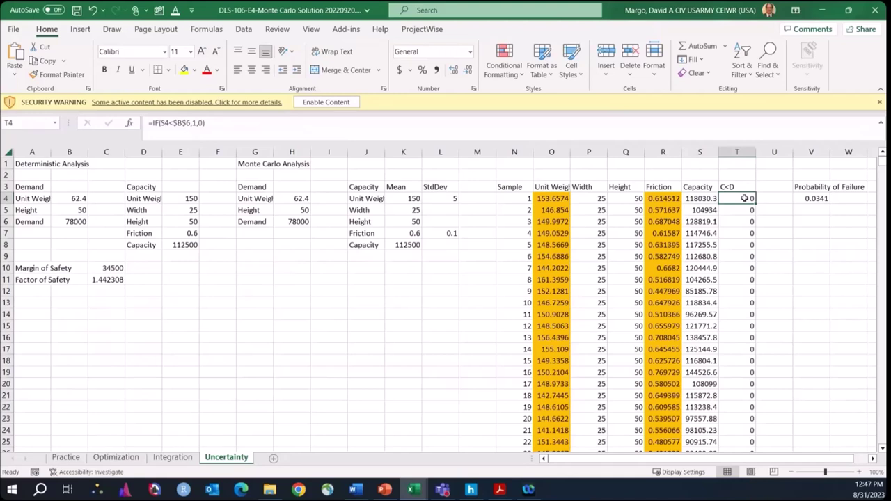
# Examine how the probability of failure formula in V4 uses the C<D flags in column T
pyautogui.click(809, 199)
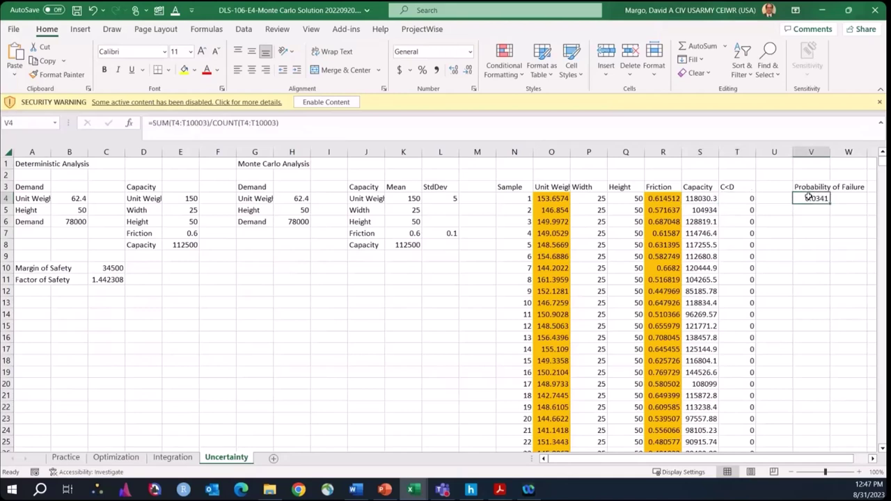
pyautogui.click(740, 199)
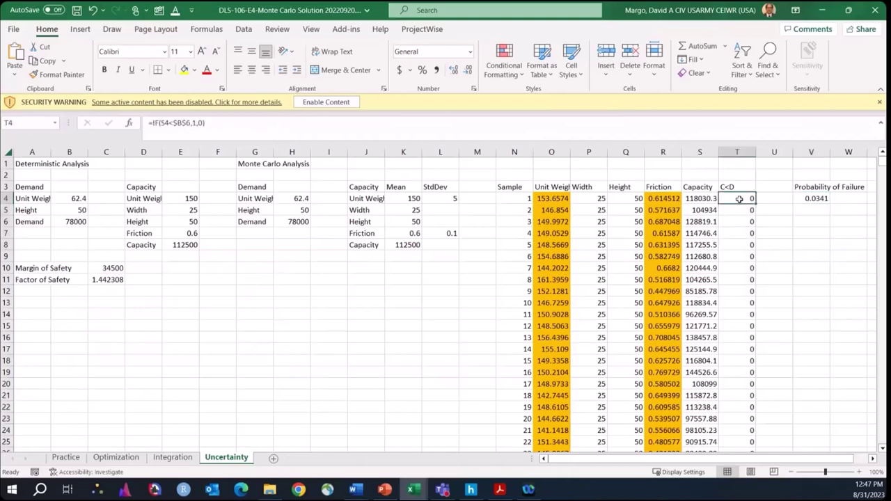
pyautogui.moveTo(739, 199); pyautogui.dragTo(738, 439)
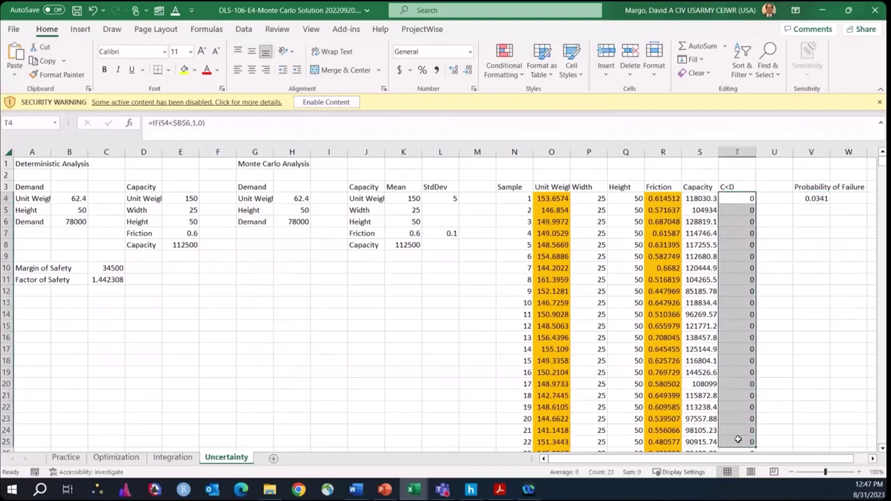
pyautogui.click(809, 199)
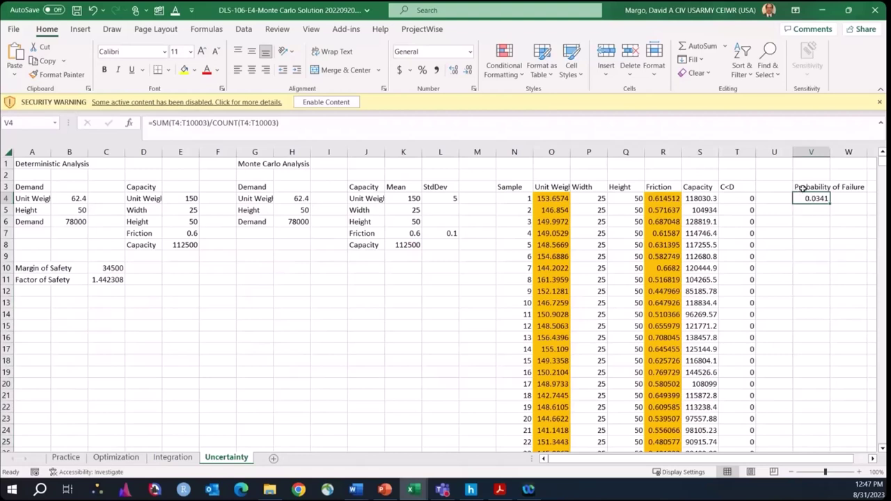
# Review the Monte Carlo probability of failure heading and result in V3:V4
pyautogui.click(802, 189)
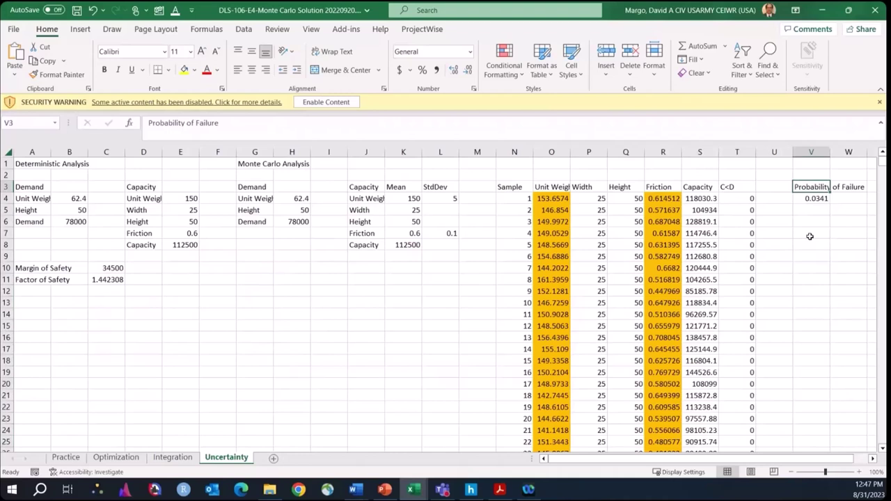
pyautogui.click(812, 201)
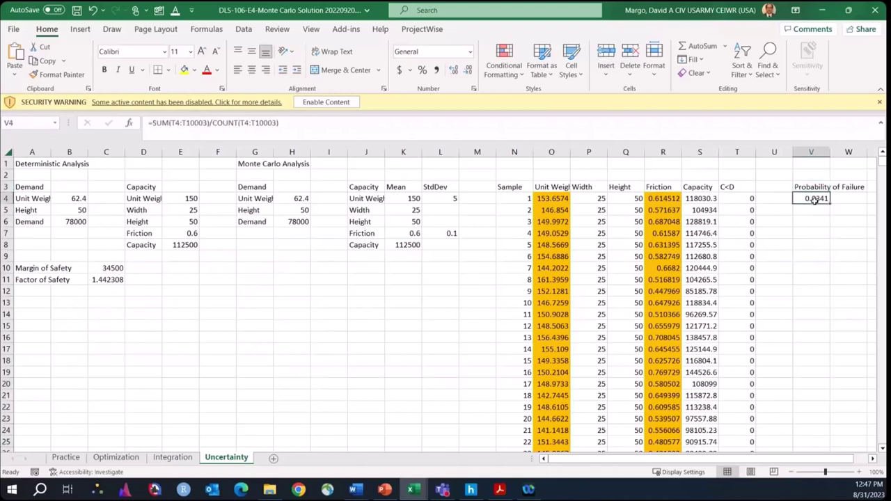
pyautogui.click(811, 210)
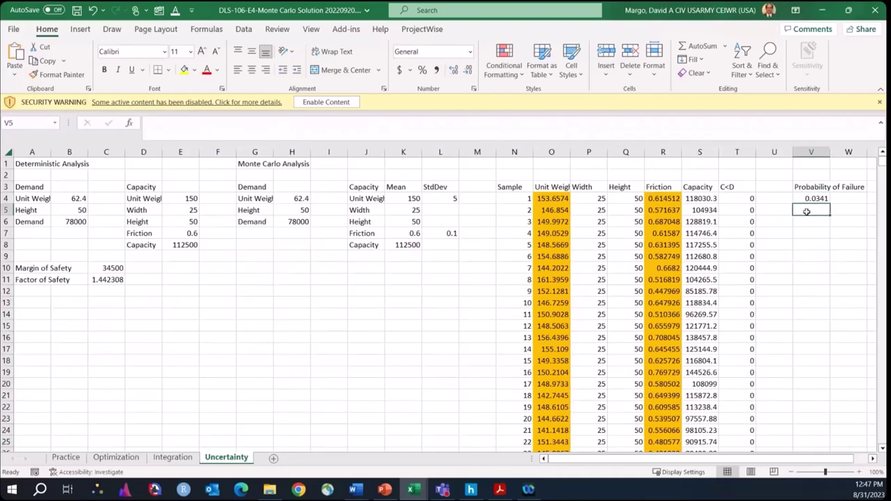
pyautogui.click(803, 185)
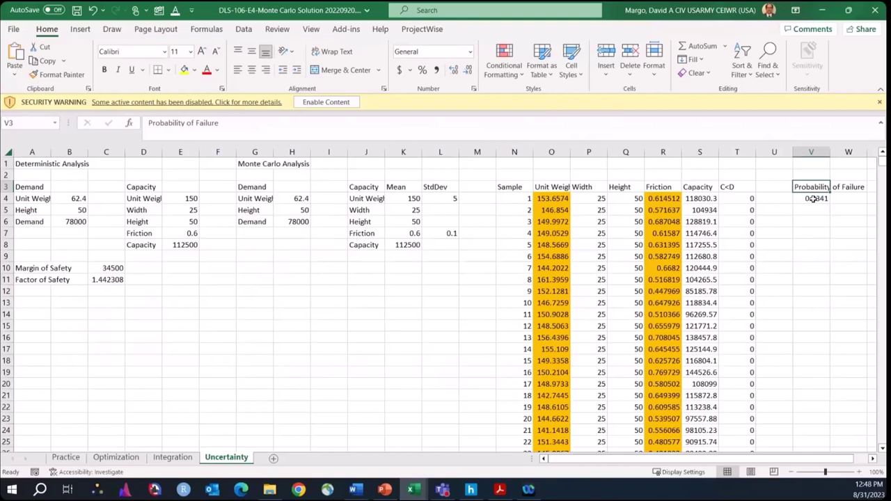
pyautogui.click(814, 198)
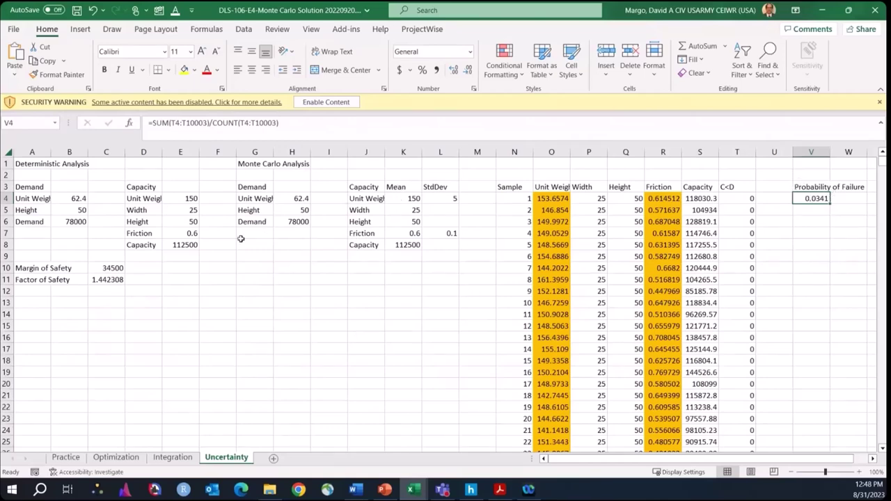
pyautogui.click(795, 256)
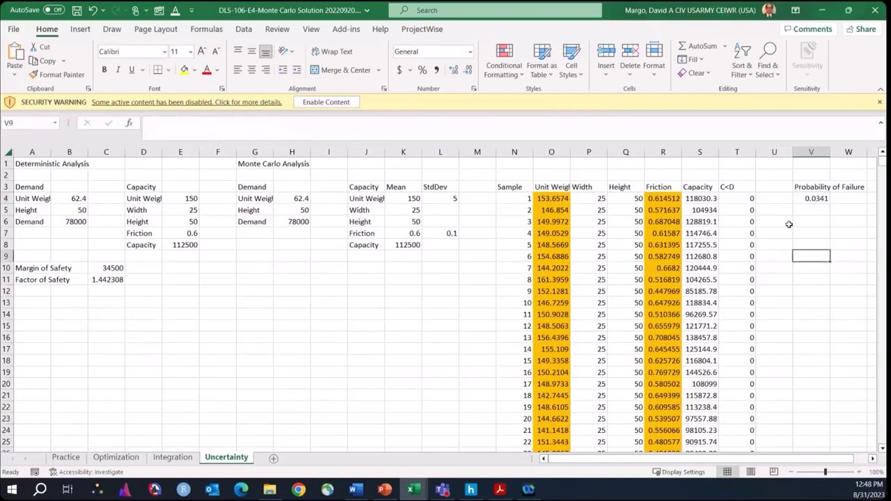
pyautogui.click(816, 210)
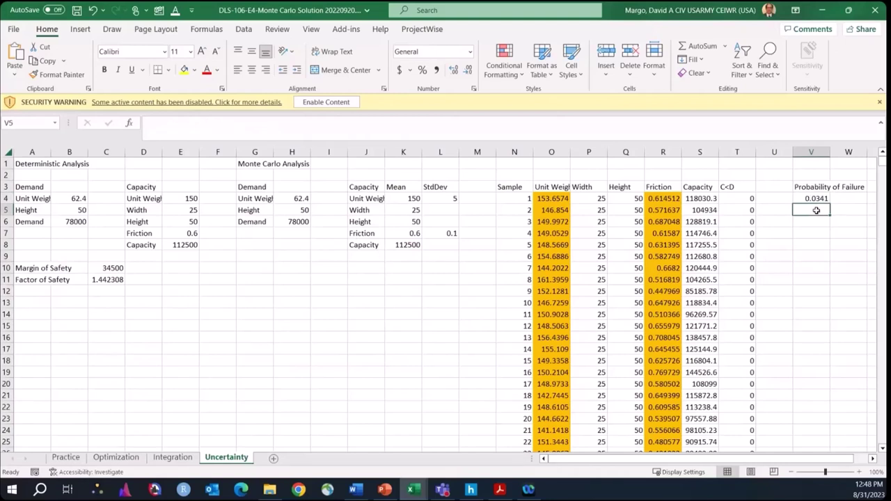
pyautogui.click(814, 199)
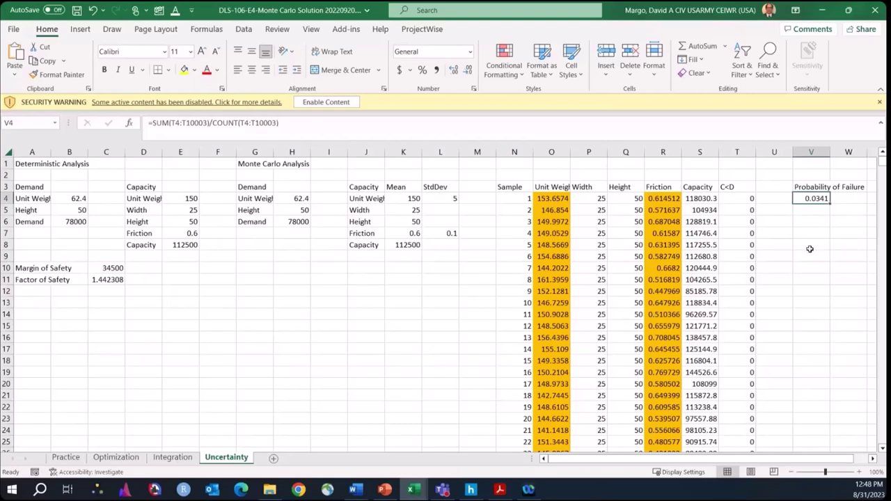
pyautogui.click(809, 249)
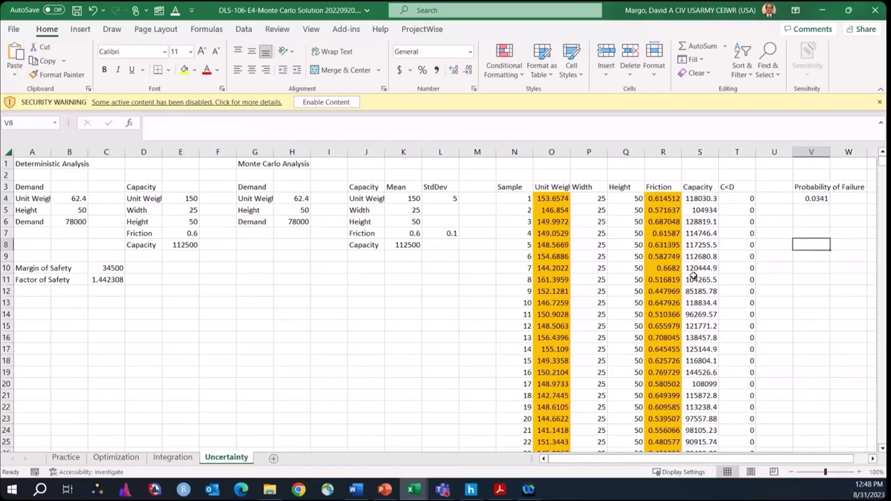
# Recalculate the Uncertainty sheet several times to redraw the random samples, and check the probability of failure in V4
pyautogui.hotkey('alt', 'Tab')
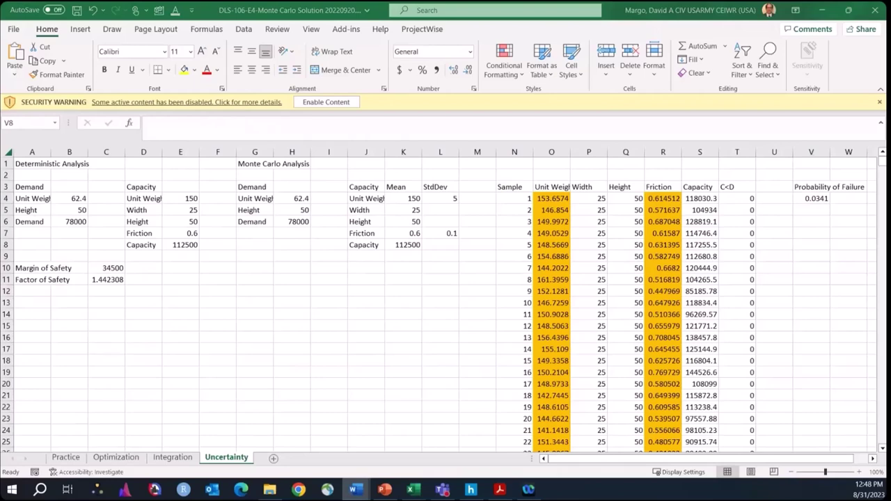
pyautogui.hotkey('alt', 'Tab')
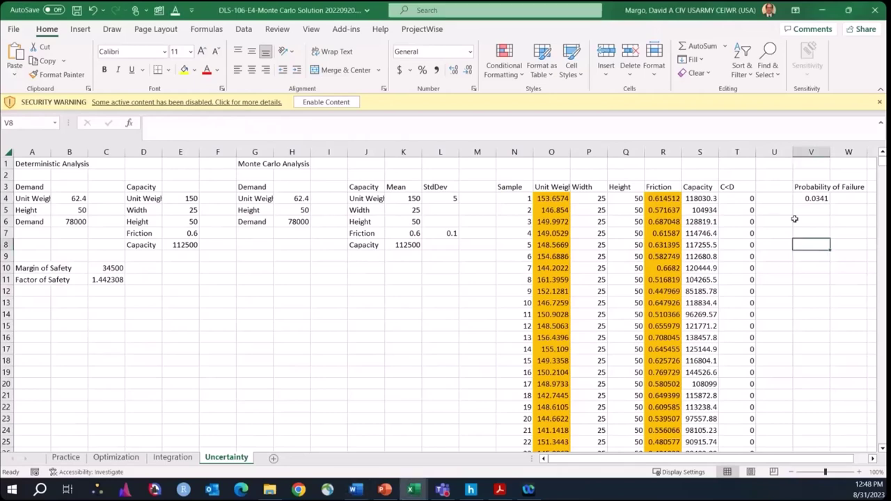
pyautogui.click(799, 218)
pyautogui.press('F9')
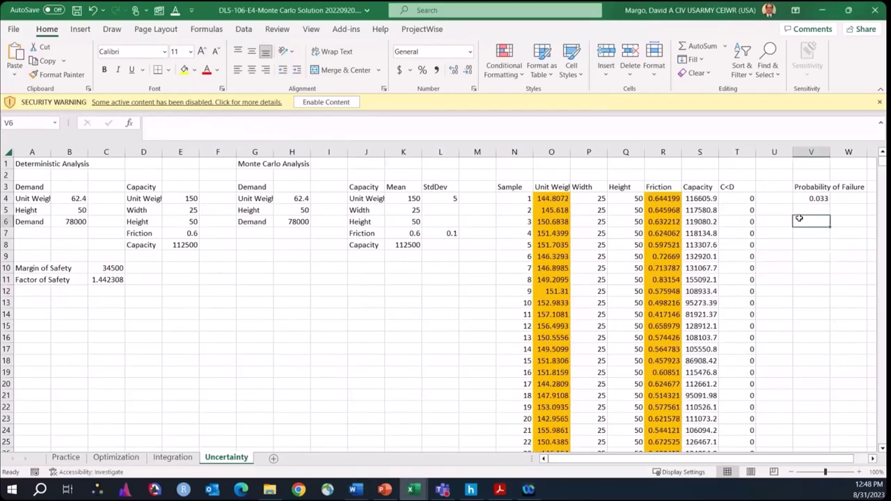
pyautogui.click(809, 199)
pyautogui.press('F9')
pyautogui.press('F9')
pyautogui.press('F9')
pyautogui.press('F9')
pyautogui.press('F9')
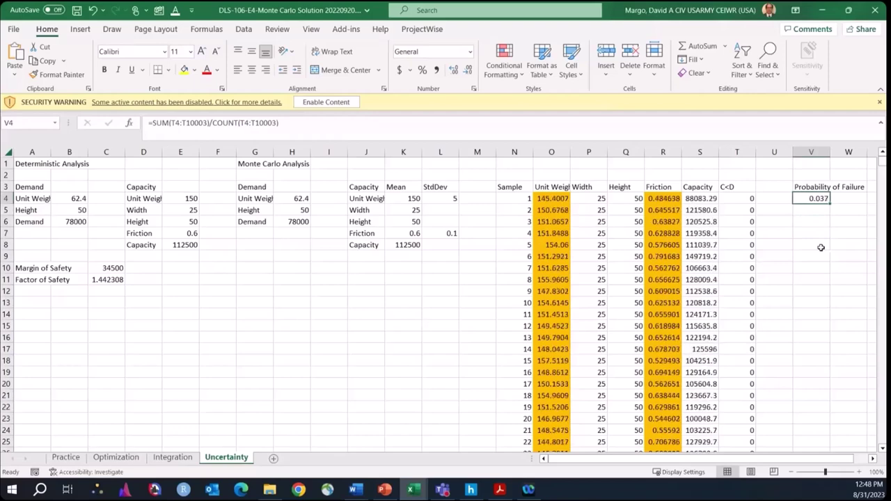
pyautogui.press('F9')
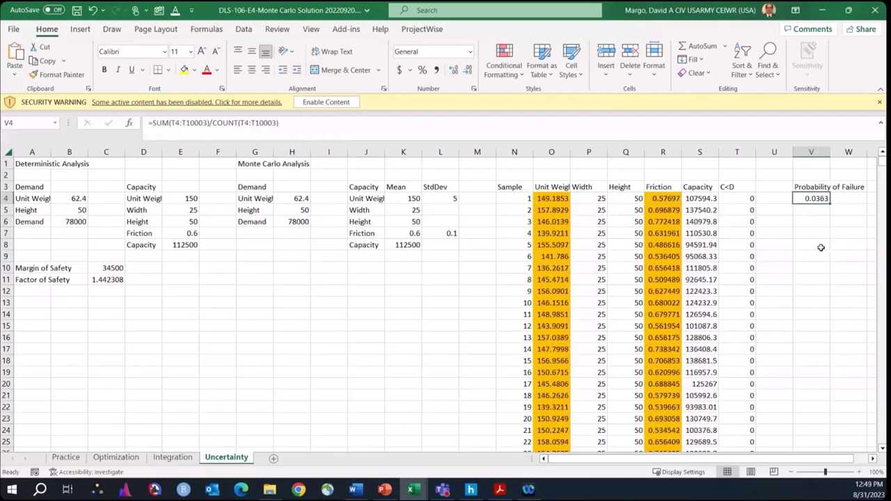
pyautogui.click(821, 245)
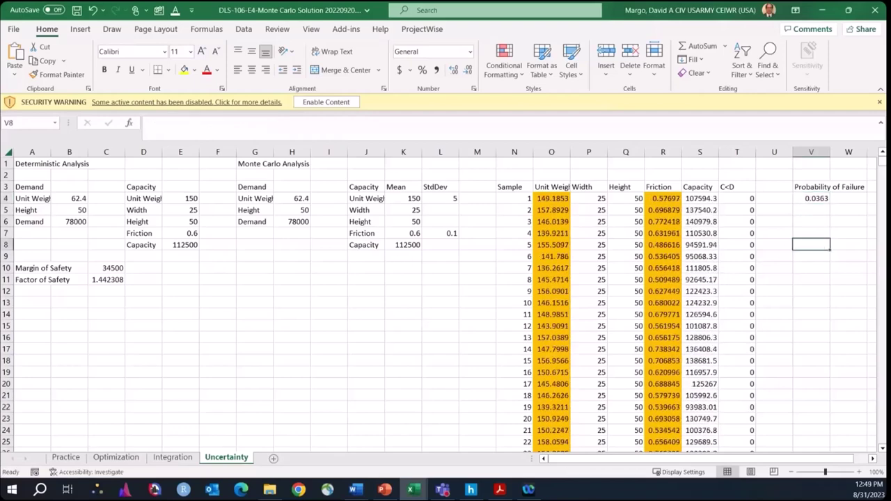